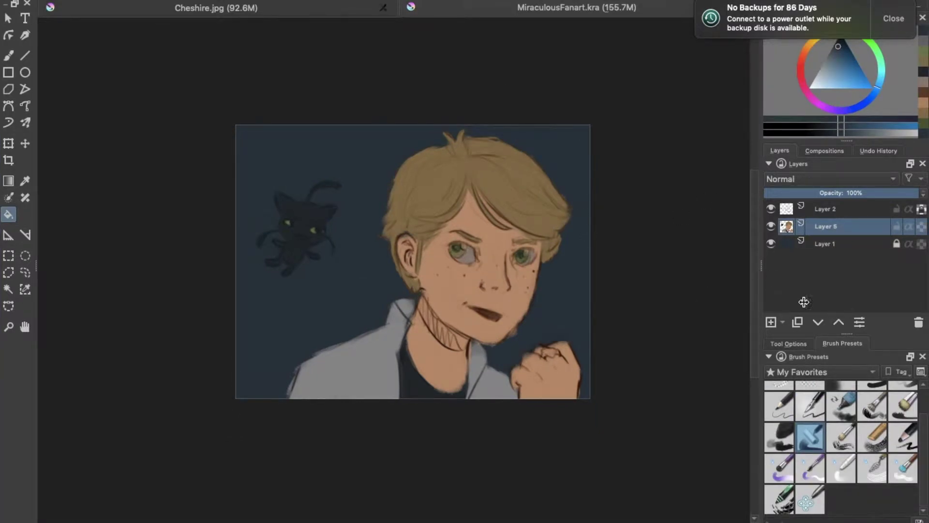
With a textured brush and skin-orange colour, shade the boy's neck and the bridge and underside of his nose
{"action": "left_click", "coordinate": [872, 437]}
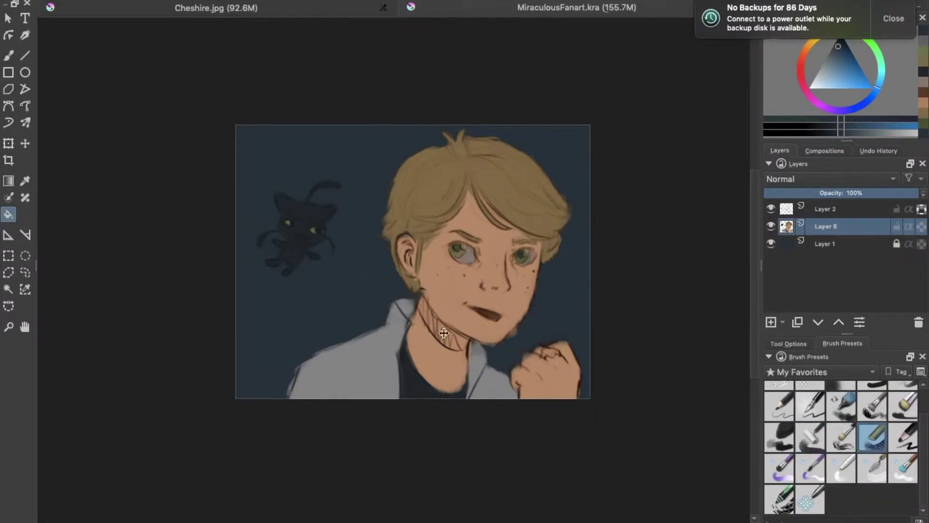
{"action": "left_click", "coordinate": [535, 372], "text": "ctrl"}
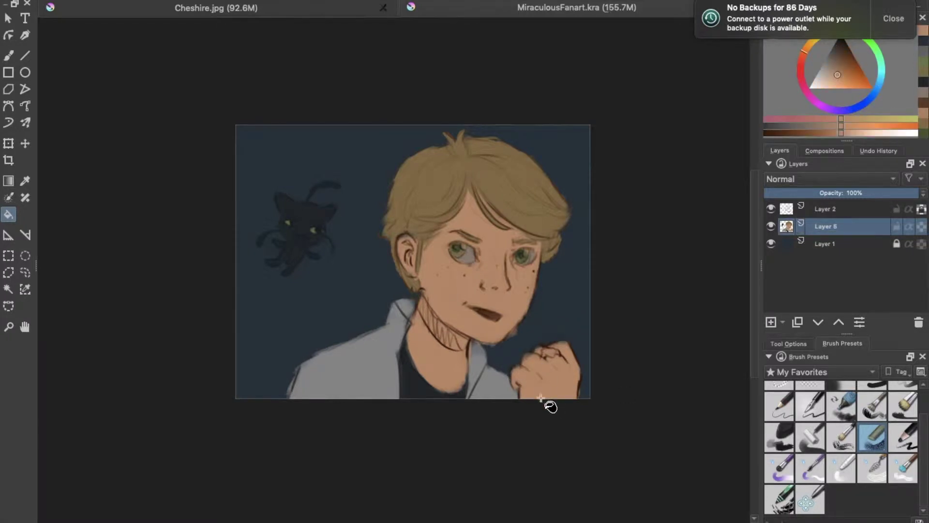
{"action": "key", "text": "b"}
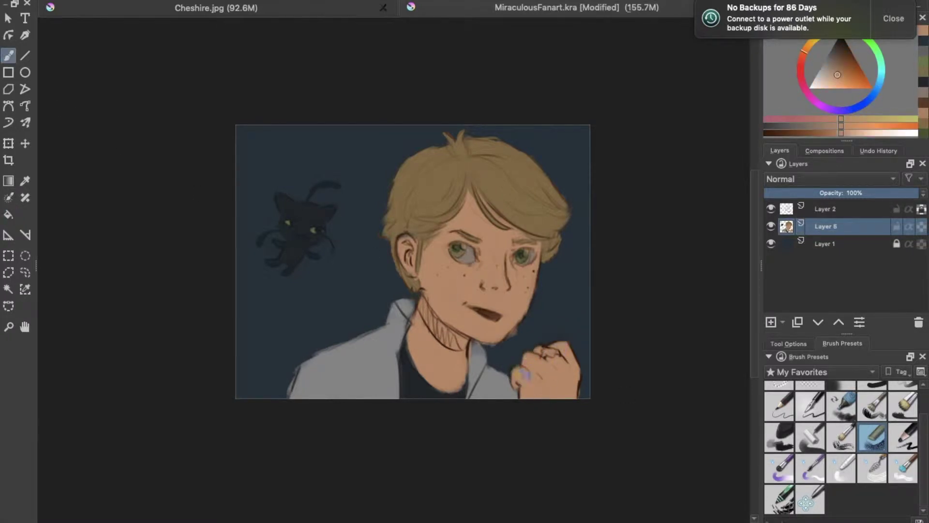
{"action": "left_click", "coordinate": [804, 58]}
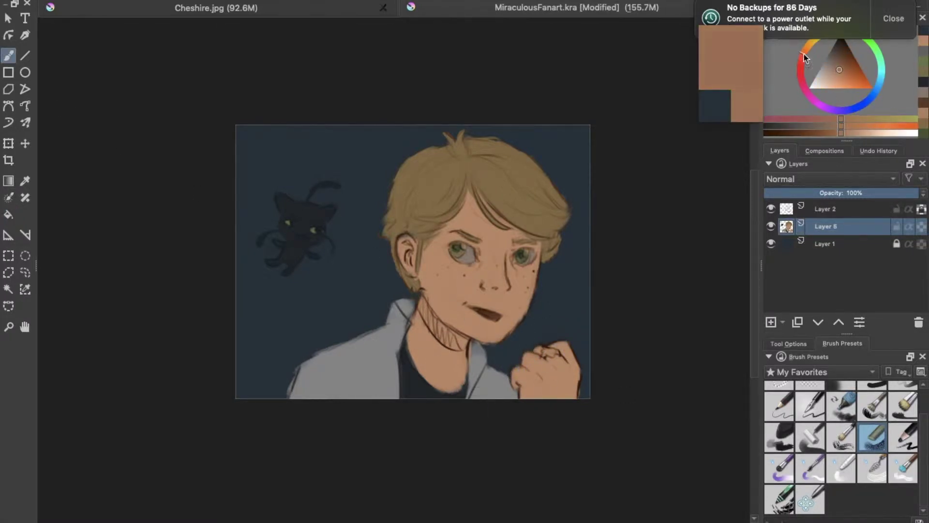
{"action": "left_click_drag", "start_coordinate": [459, 344], "coordinate": [441, 328]}
{"action": "mouse_move", "coordinate": [491, 275]}
{"action": "left_mouse_down"}
{"action": "mouse_move", "coordinate": [477, 271]}
{"action": "mouse_move", "coordinate": [507, 290]}
{"action": "left_mouse_up"}
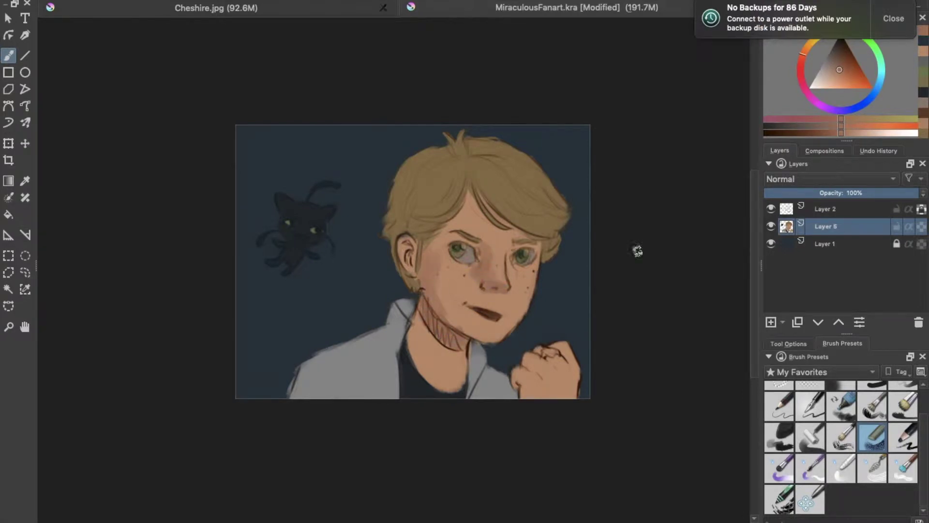
Add a faint stroke on the right cheek, orange warmth beside the left eye and a blush on the right cheek
{"action": "left_click", "coordinate": [804, 51]}
{"action": "left_click", "coordinate": [842, 71]}
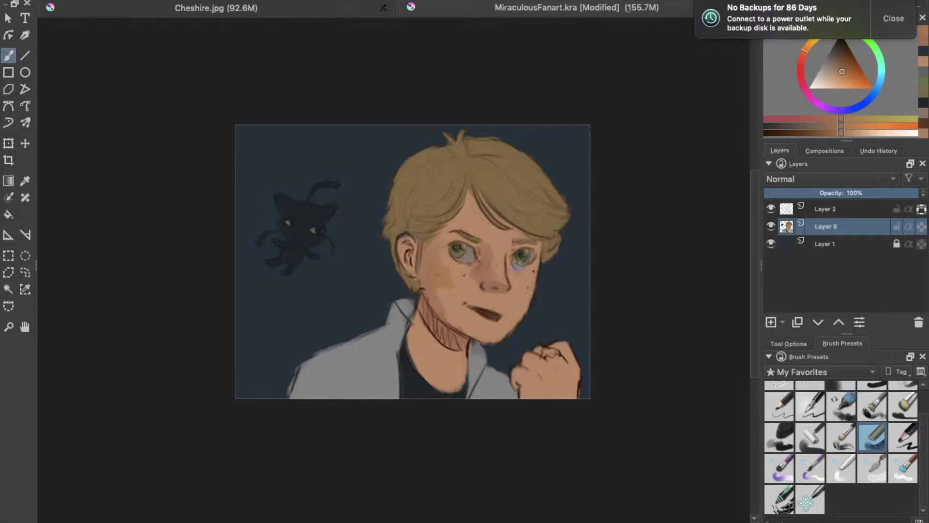
{"action": "left_click_drag", "start_coordinate": [507, 305], "coordinate": [512, 322]}
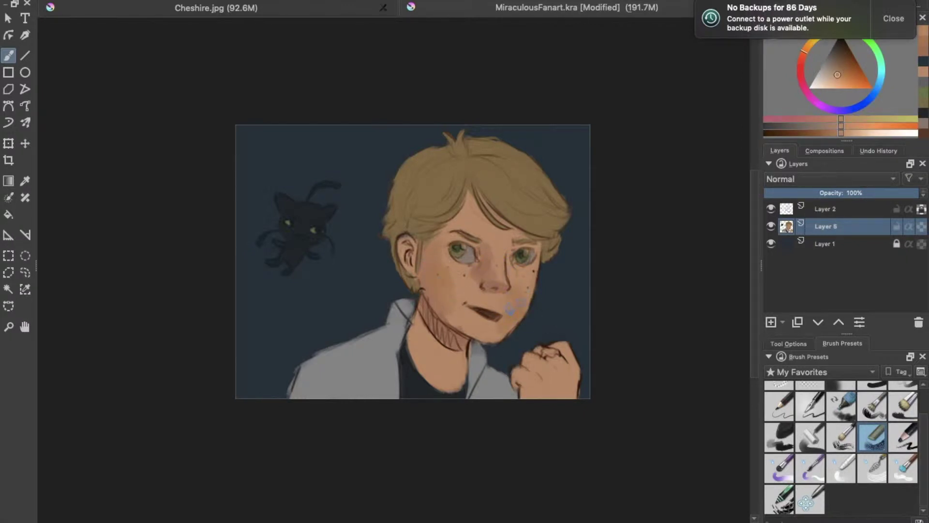
{"action": "left_click", "coordinate": [475, 327], "text": "ctrl"}
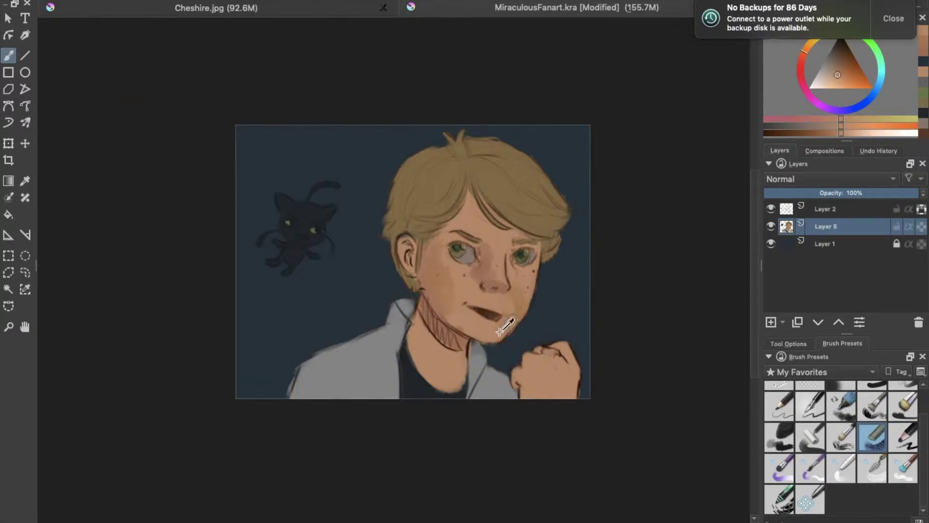
{"action": "left_click", "coordinate": [475, 285], "text": "ctrl"}
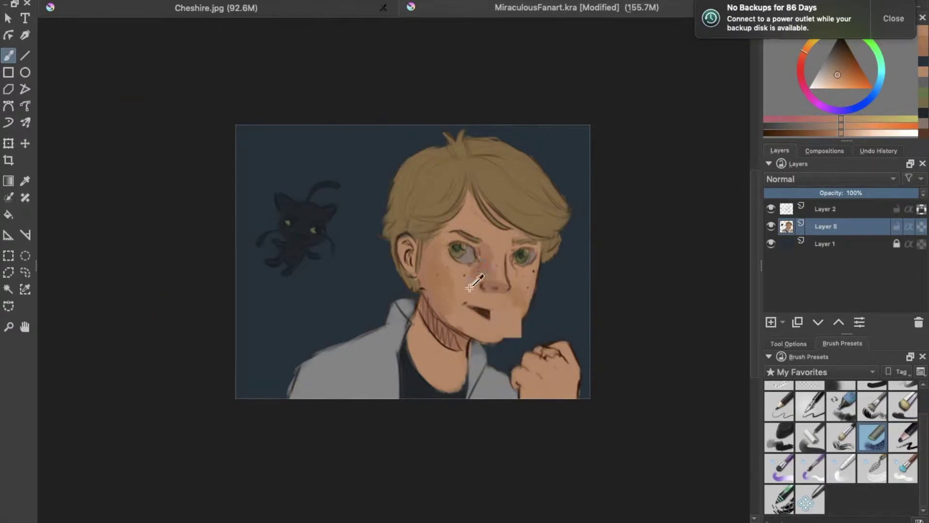
{"action": "left_click", "coordinate": [428, 261]}
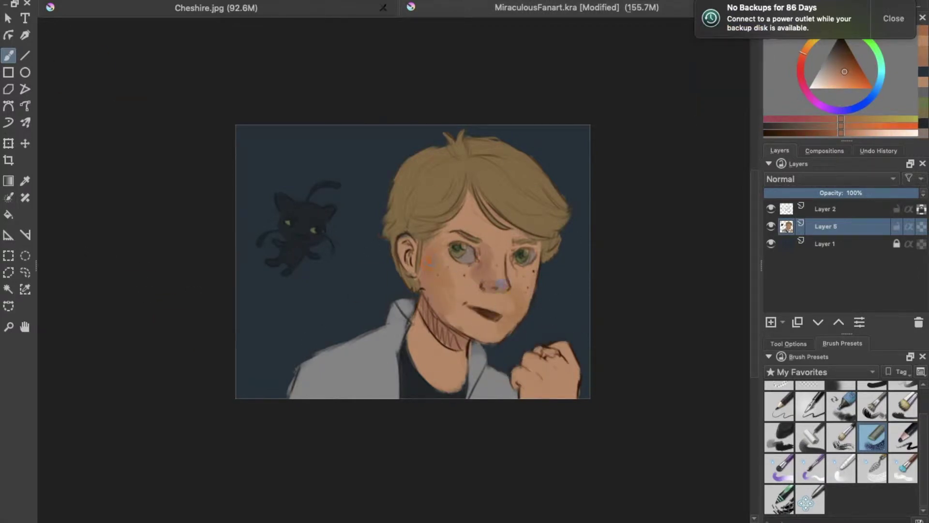
{"action": "left_click_drag", "start_coordinate": [541, 279], "coordinate": [535, 281]}
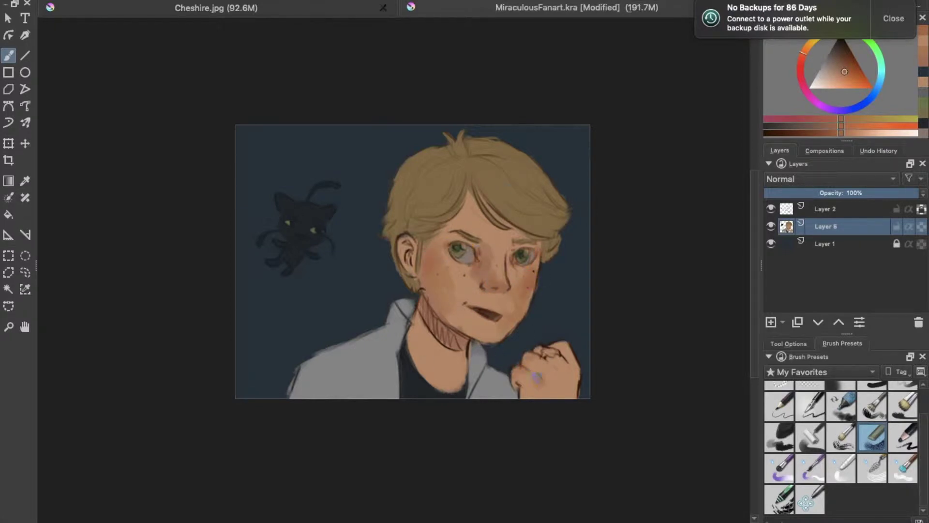
Add light shading to the fist and skin shading on the neck with a sampled skin tone
{"action": "left_click_drag", "start_coordinate": [564, 345], "coordinate": [531, 366]}
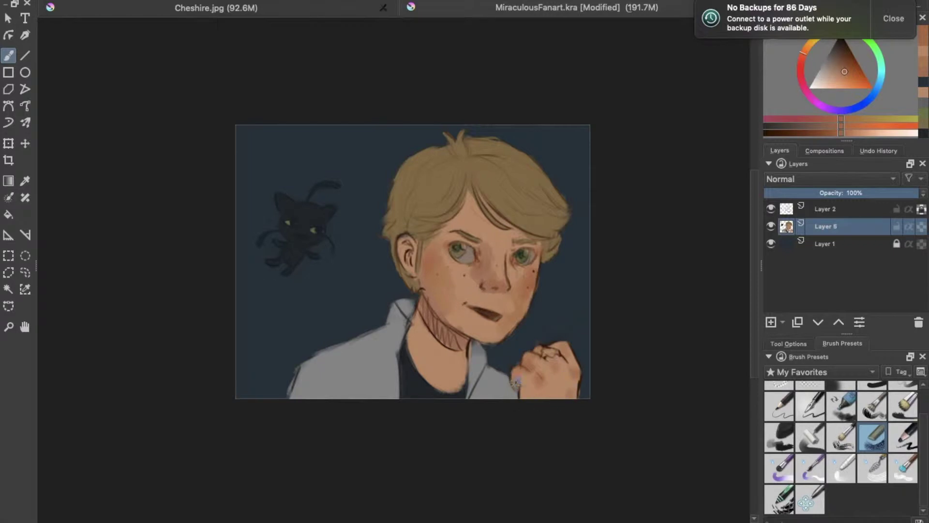
{"action": "left_click", "coordinate": [449, 369], "text": "ctrl"}
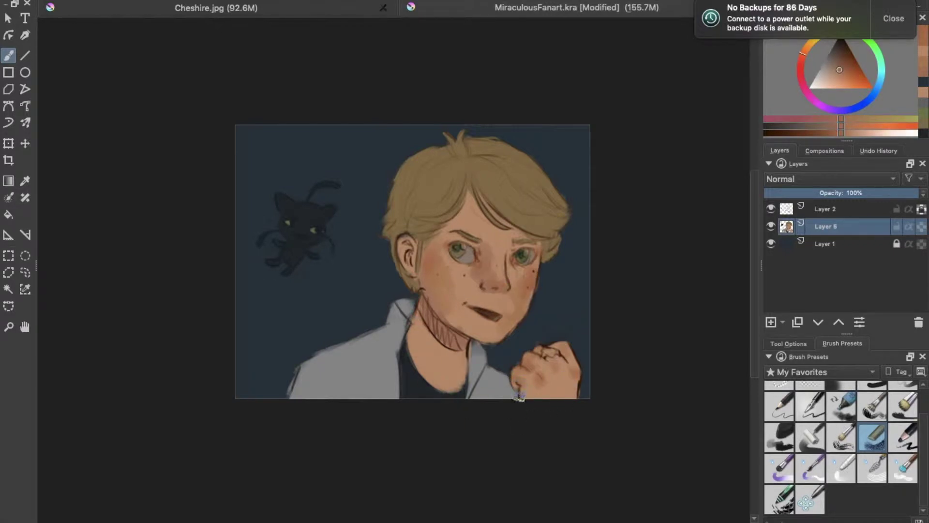
{"action": "left_click_drag", "start_coordinate": [420, 328], "coordinate": [423, 361]}
{"action": "key", "text": "ctrl+z"}
Paint lighter grey-blue shading on the jacket's left side, undoing the first stroke
{"action": "left_click", "coordinate": [411, 302], "text": "ctrl"}
{"action": "left_click", "coordinate": [391, 334], "text": "ctrl"}
{"action": "mouse_move", "coordinate": [378, 338]}
{"action": "left_mouse_down"}
{"action": "mouse_move", "coordinate": [334, 355]}
{"action": "mouse_move", "coordinate": [327, 401]}
{"action": "left_mouse_up"}
{"action": "key", "text": "ctrl+z"}
{"action": "left_click", "coordinate": [363, 351], "text": "ctrl"}
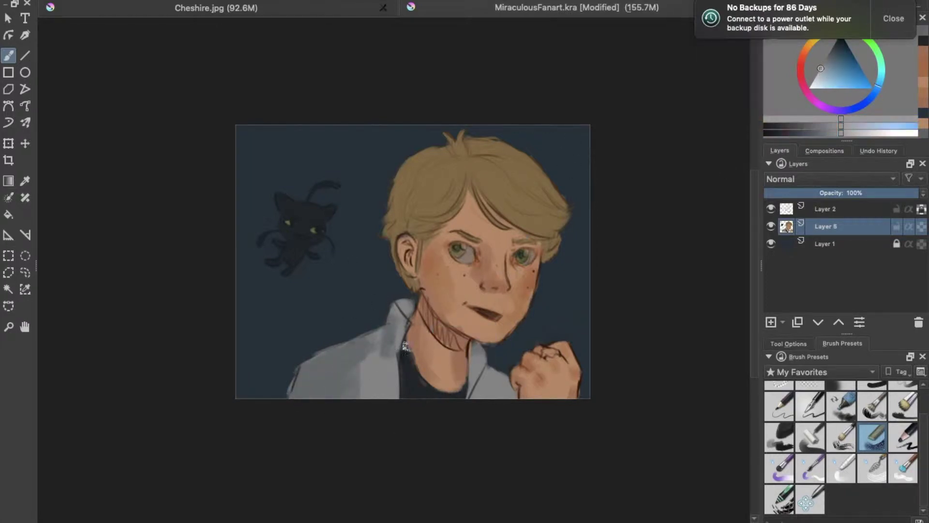
Cover the bluish cheek dabs with orange skin tone and brighten the nose, chin, knuckles and neck
{"action": "left_click", "coordinate": [803, 50]}
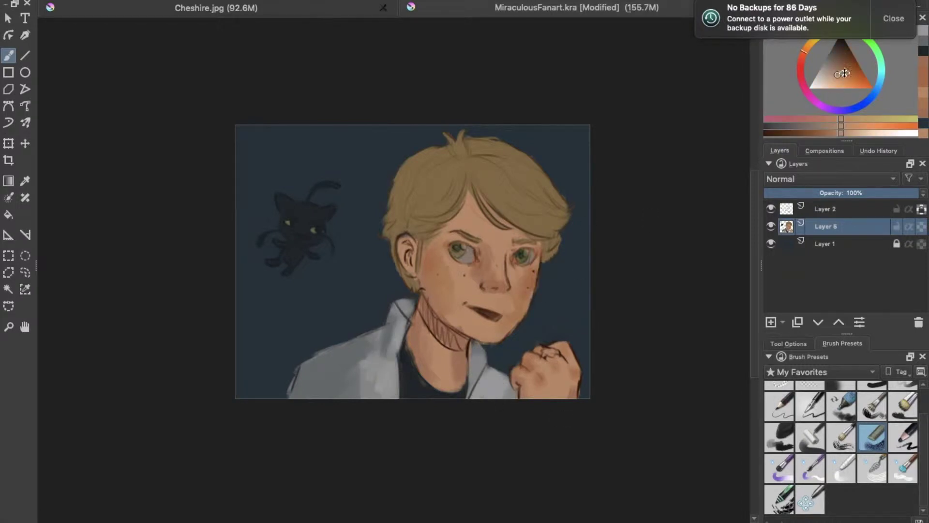
{"action": "left_click", "coordinate": [835, 80]}
{"action": "mouse_move", "coordinate": [445, 276]}
{"action": "left_mouse_down"}
{"action": "mouse_move", "coordinate": [467, 266]}
{"action": "mouse_move", "coordinate": [503, 280]}
{"action": "mouse_move", "coordinate": [523, 277]}
{"action": "mouse_move", "coordinate": [512, 299]}
{"action": "left_mouse_up"}
{"action": "left_click_drag", "start_coordinate": [482, 334], "coordinate": [501, 329]}
{"action": "left_click_drag", "start_coordinate": [528, 359], "coordinate": [570, 346]}
{"action": "left_click_drag", "start_coordinate": [469, 362], "coordinate": [469, 370]}
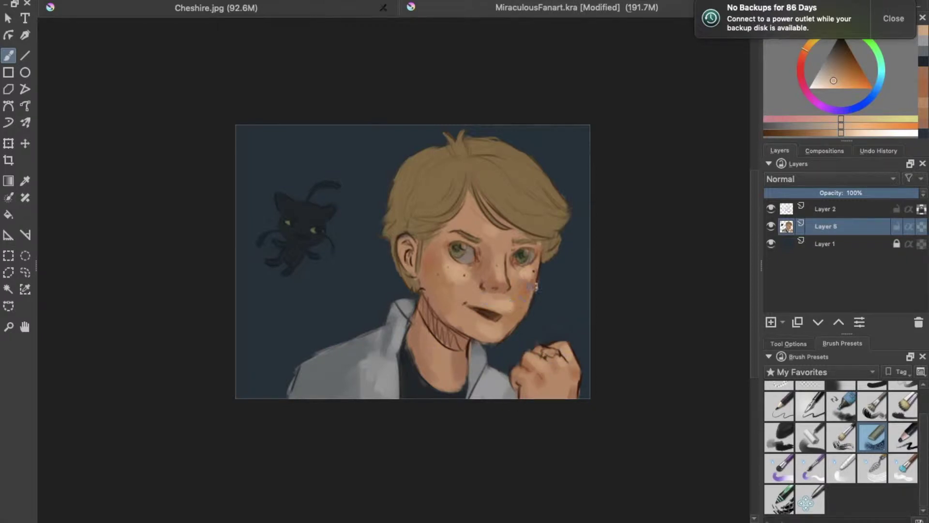
With a blending brush, add freckles across the left cheek and cover the pink blotch
{"action": "left_click", "coordinate": [842, 468]}
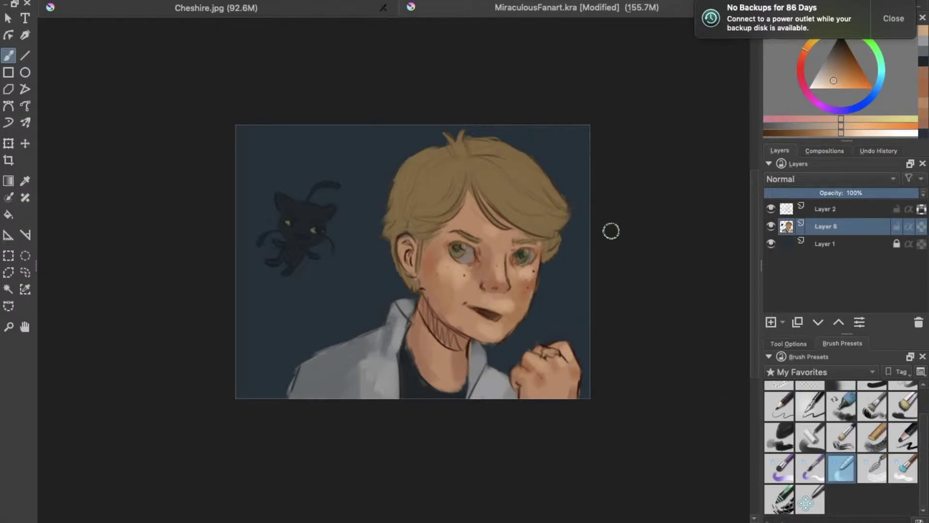
{"action": "left_click_drag", "start_coordinate": [434, 272], "coordinate": [506, 280]}
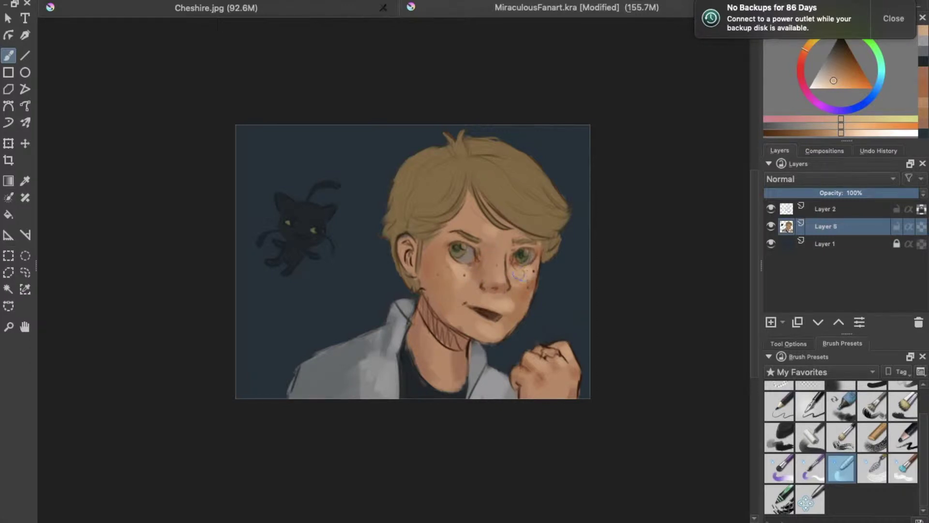
{"action": "mouse_move", "coordinate": [460, 274]}
{"action": "left_mouse_down"}
{"action": "mouse_move", "coordinate": [448, 280]}
{"action": "mouse_move", "coordinate": [453, 263]}
{"action": "left_mouse_up"}
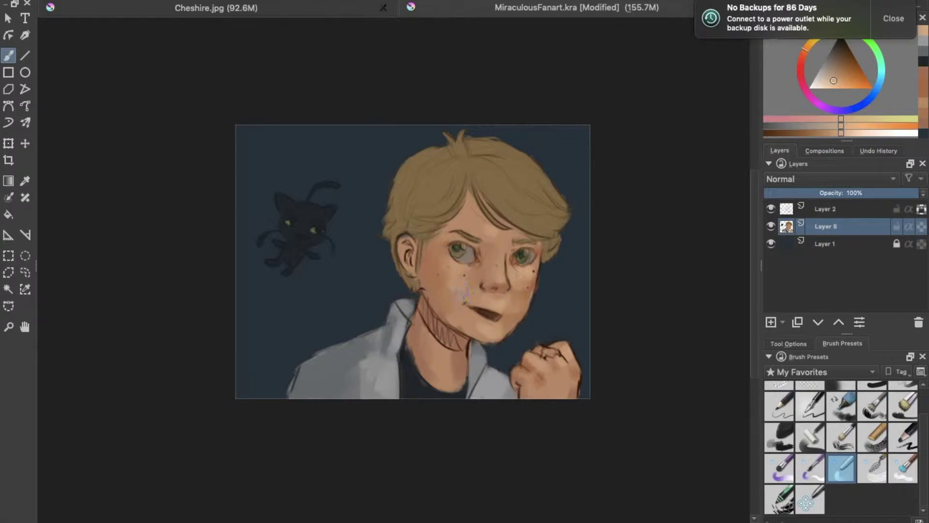
Darken the boy's mouth with a dark brown ink brush, then duplicate Layer 2
{"action": "left_click", "coordinate": [903, 437]}
{"action": "left_click", "coordinate": [491, 313], "text": "ctrl"}
{"action": "left_click_drag", "start_coordinate": [485, 312], "coordinate": [500, 315]}
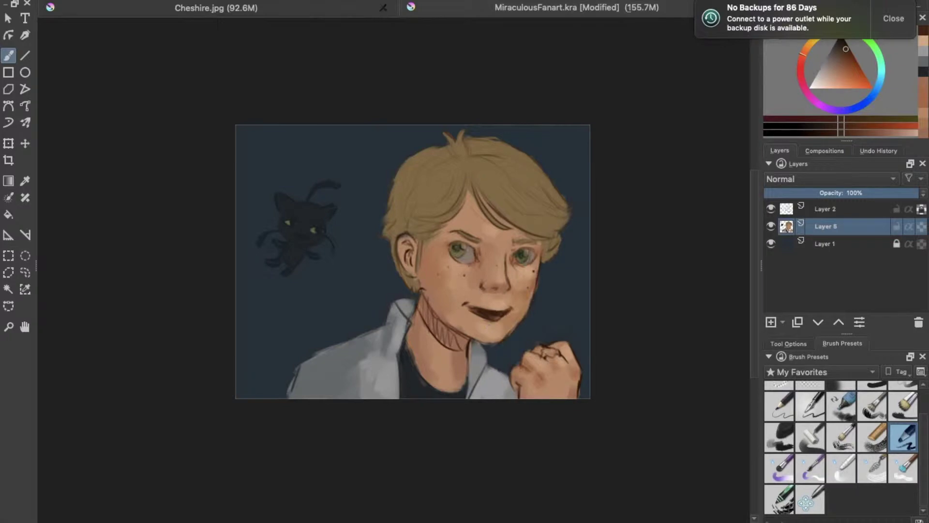
{"action": "left_click", "coordinate": [471, 233], "text": "ctrl"}
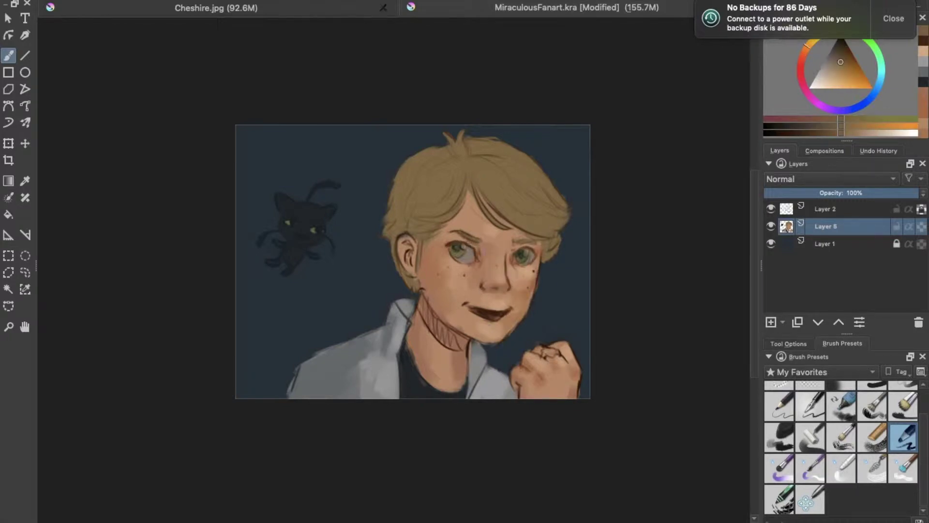
{"action": "left_click", "coordinate": [797, 322]}
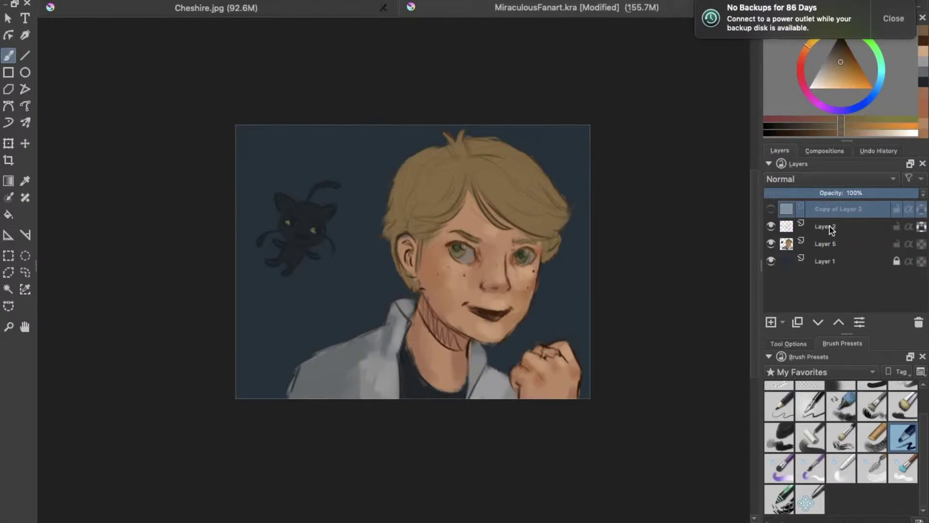
Merge the layer down, then undo a trial light dab on the left eye
{"action": "right_click", "coordinate": [832, 226]}
{"action": "left_click", "coordinate": [845, 110]}
{"action": "scroll", "coordinate": [484, 222], "scroll_direction": "up", "scroll_amount": 2}
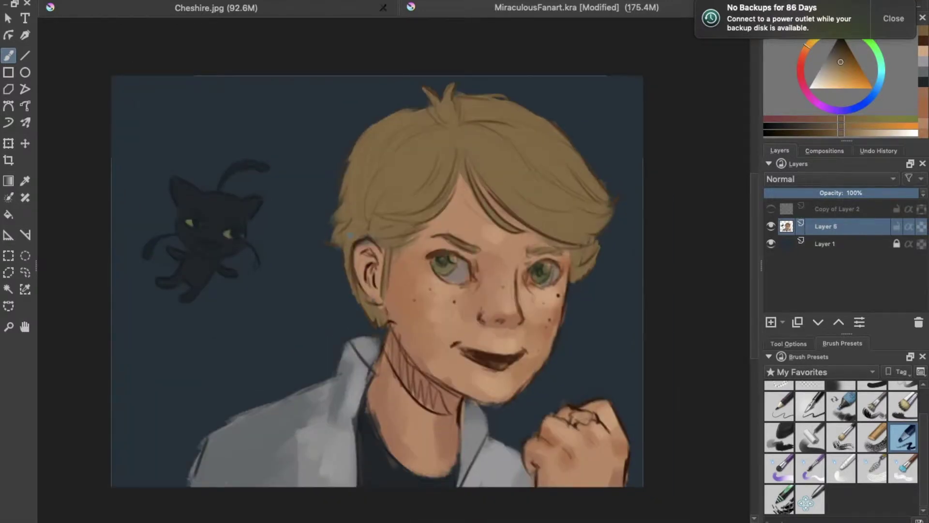
{"action": "left_click_drag", "start_coordinate": [831, 57], "coordinate": [821, 73]}
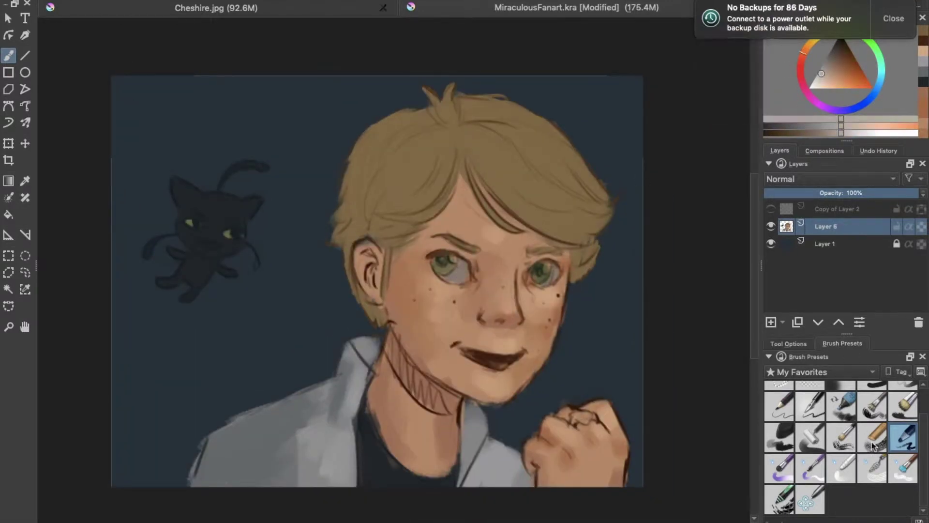
{"action": "left_click", "coordinate": [873, 437]}
{"action": "left_click_drag", "start_coordinate": [452, 266], "coordinate": [462, 278]}
{"action": "key", "text": "ctrl+z"}
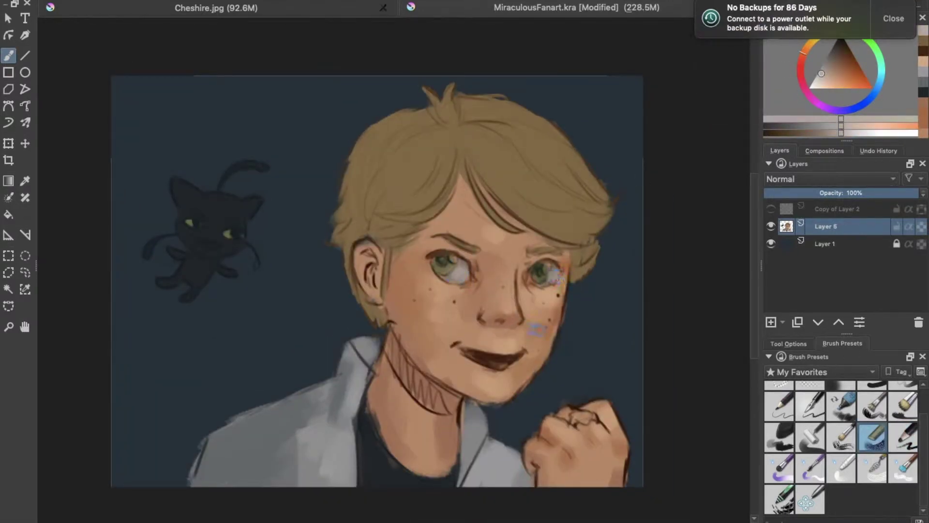
With a fine pen brush, add small light strokes to the left eye and a white highlight on the right eye
{"action": "left_click", "coordinate": [832, 60]}
{"action": "scroll", "coordinate": [841, 436], "scroll_direction": "up", "scroll_amount": 1}
{"action": "left_click", "coordinate": [842, 394]}
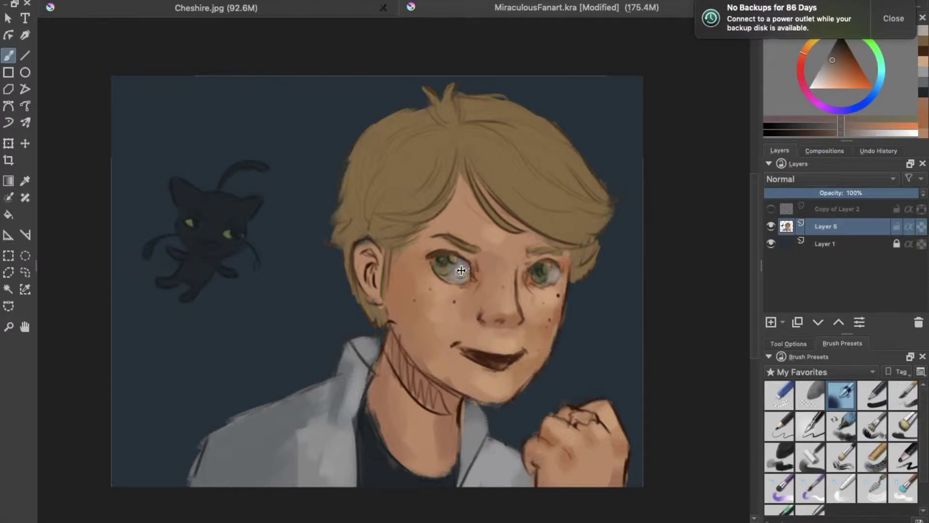
{"action": "left_click_drag", "start_coordinate": [460, 264], "coordinate": [456, 273]}
{"action": "left_click", "coordinate": [459, 275], "text": "ctrl"}
{"action": "left_click", "coordinate": [819, 76]}
{"action": "left_click_drag", "start_coordinate": [551, 272], "coordinate": [555, 276]}
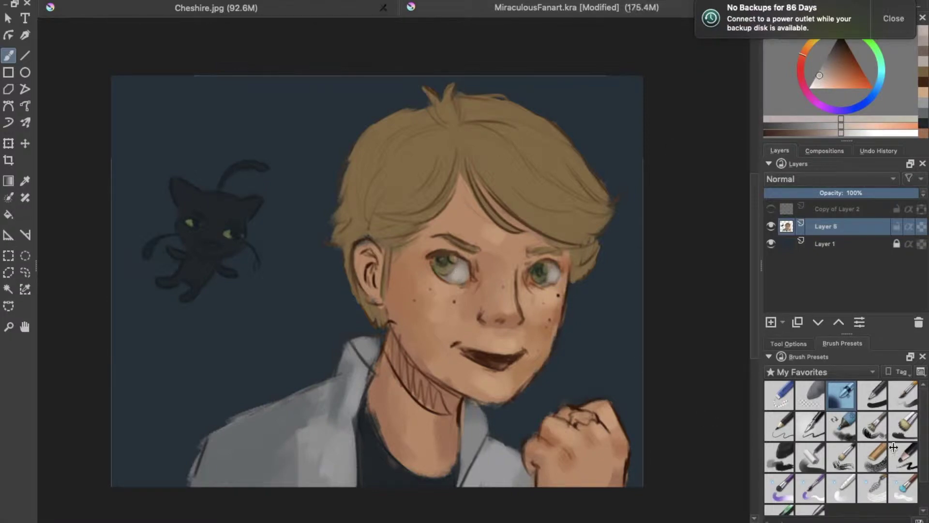
{"action": "left_click", "coordinate": [872, 394]}
{"action": "left_click", "coordinate": [545, 269]}
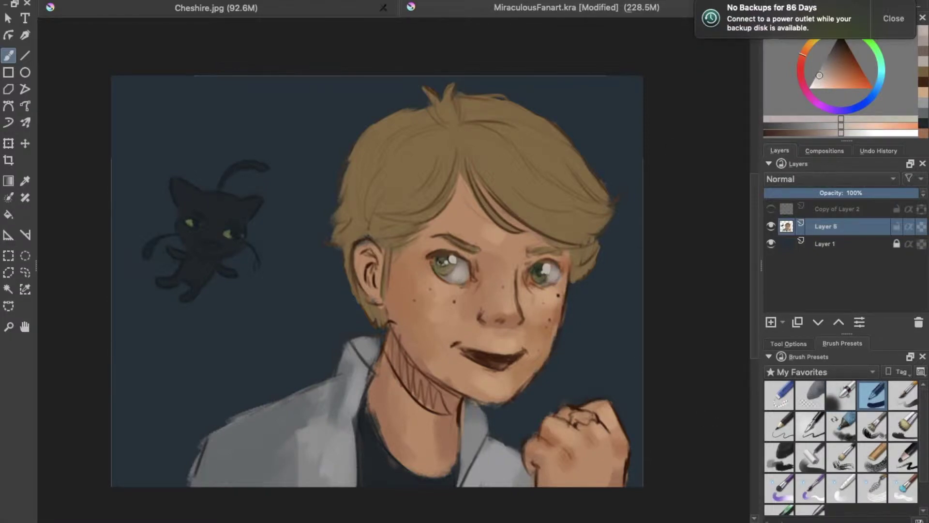
Sample dark greens and olives and dab darker shading into both irises
{"action": "left_click", "coordinate": [441, 262], "text": "ctrl"}
{"action": "left_click", "coordinate": [229, 236], "text": "ctrl"}
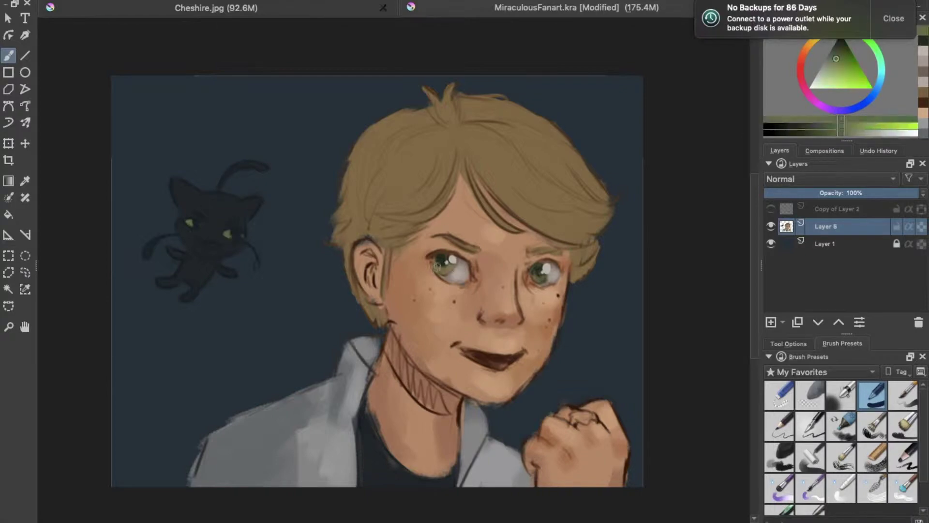
{"action": "left_click", "coordinate": [534, 279], "text": "ctrl"}
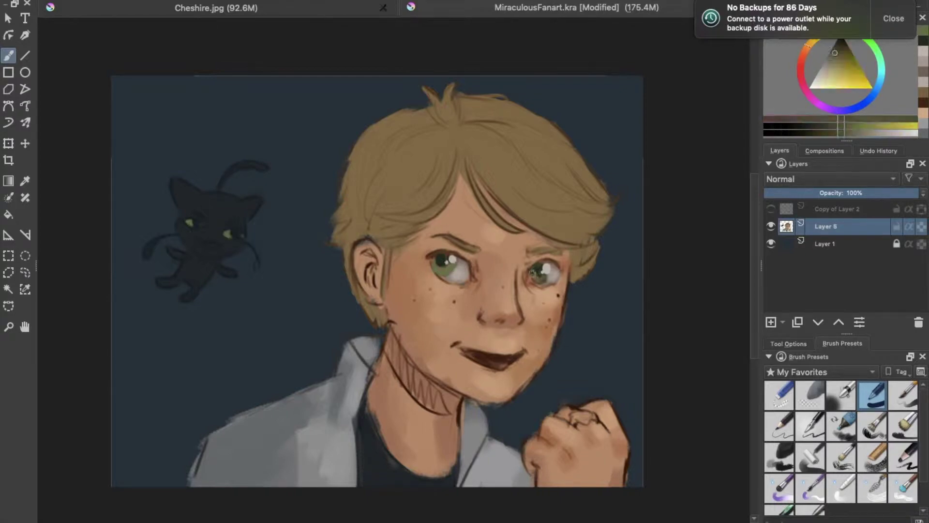
{"action": "left_click", "coordinate": [439, 274]}
{"action": "left_click", "coordinate": [436, 261], "text": "ctrl"}
{"action": "left_click", "coordinate": [535, 267]}
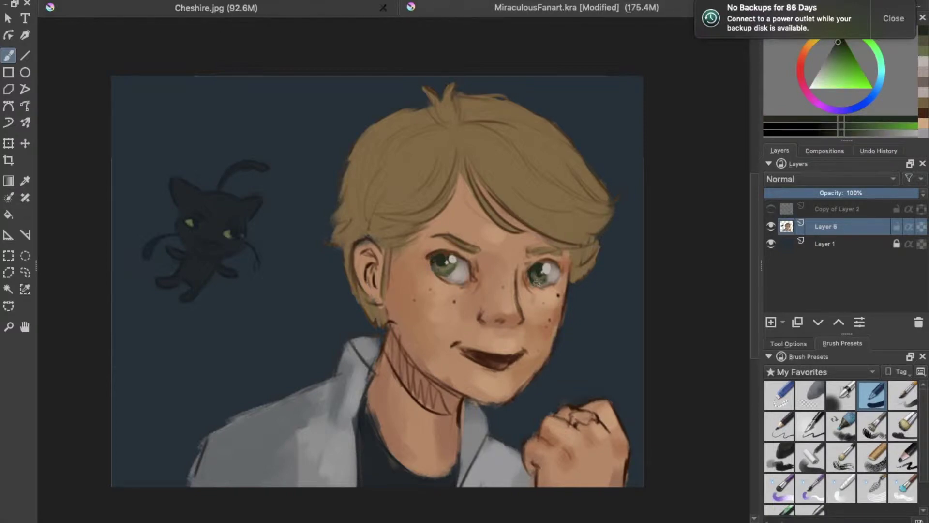
{"action": "left_click", "coordinate": [536, 280], "text": "ctrl"}
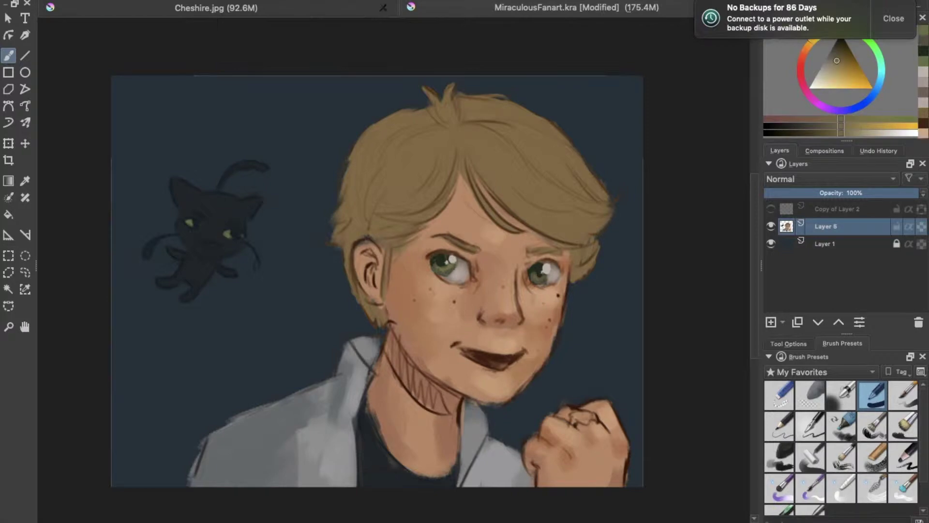
{"action": "left_click", "coordinate": [556, 272], "text": "ctrl"}
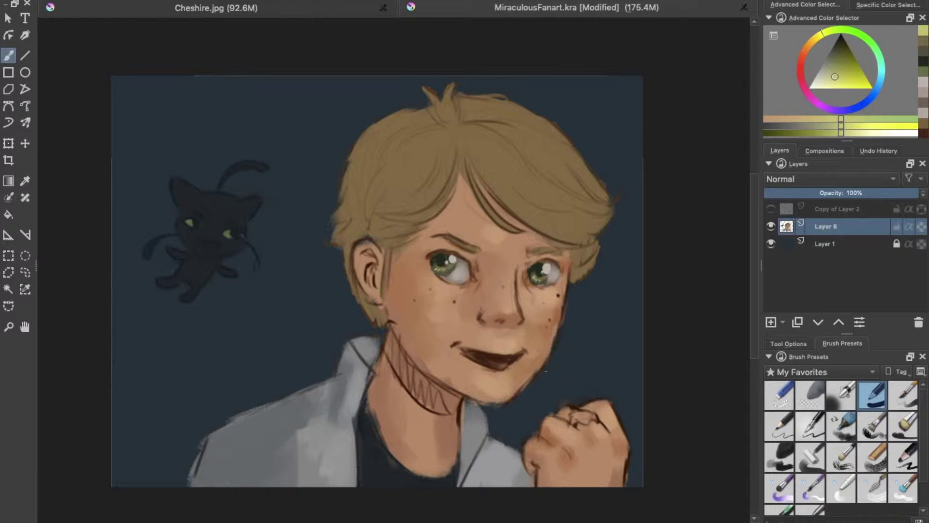
Paint darker brown strands along the hair part and through the blond hair
{"action": "key", "text": "slash"}
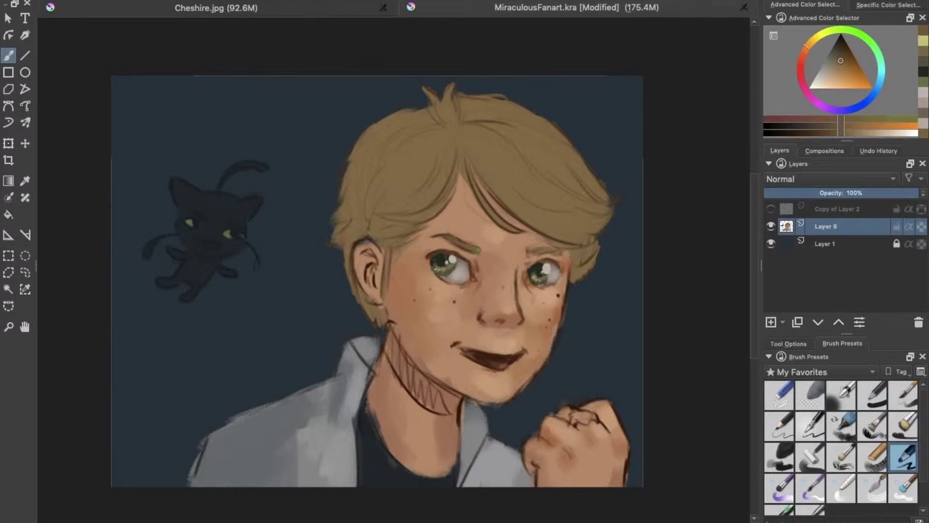
{"action": "left_click", "coordinate": [554, 249], "text": "ctrl"}
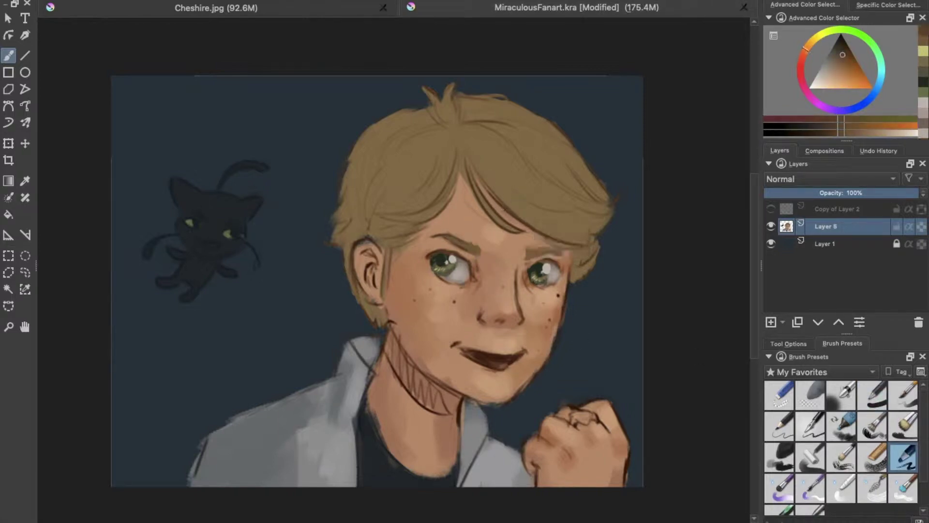
{"action": "left_click_drag", "start_coordinate": [460, 138], "coordinate": [469, 193]}
{"action": "left_click_drag", "start_coordinate": [402, 169], "coordinate": [387, 197]}
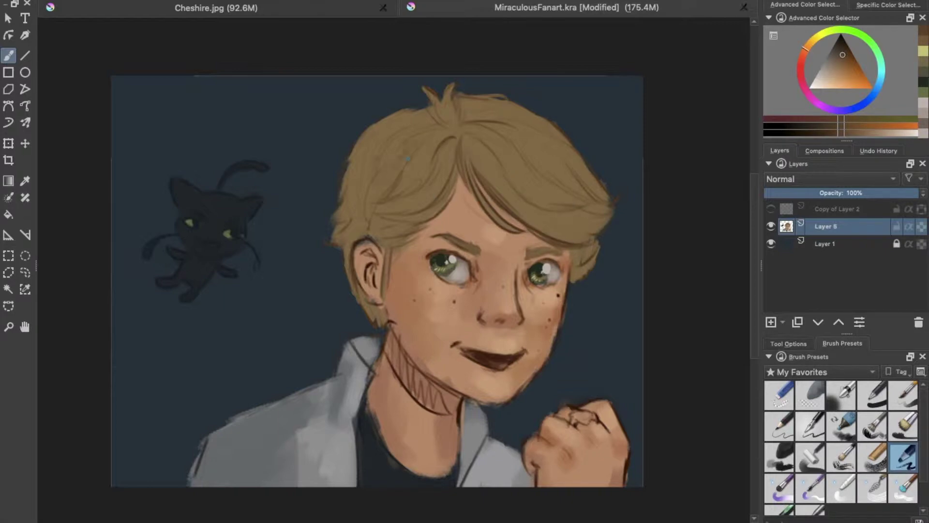
{"action": "left_click", "coordinate": [501, 183], "text": "ctrl"}
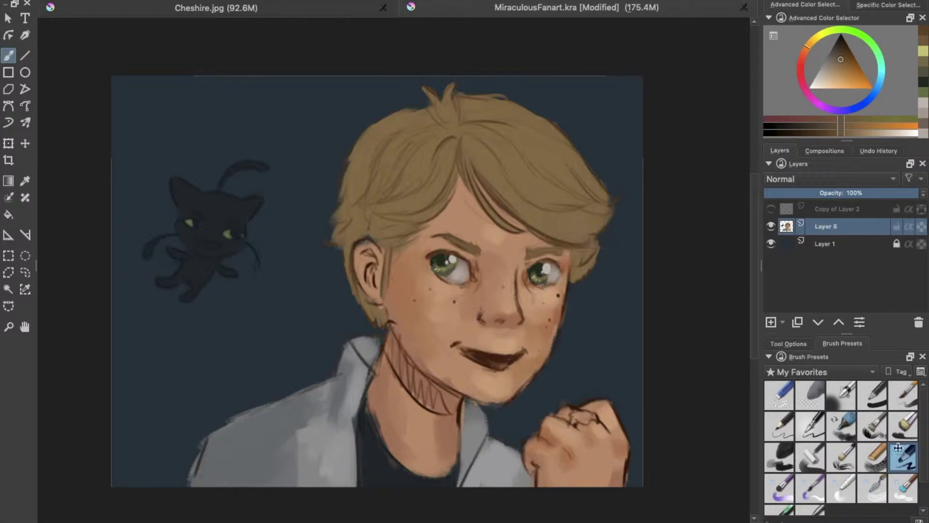
{"action": "left_click", "coordinate": [841, 456]}
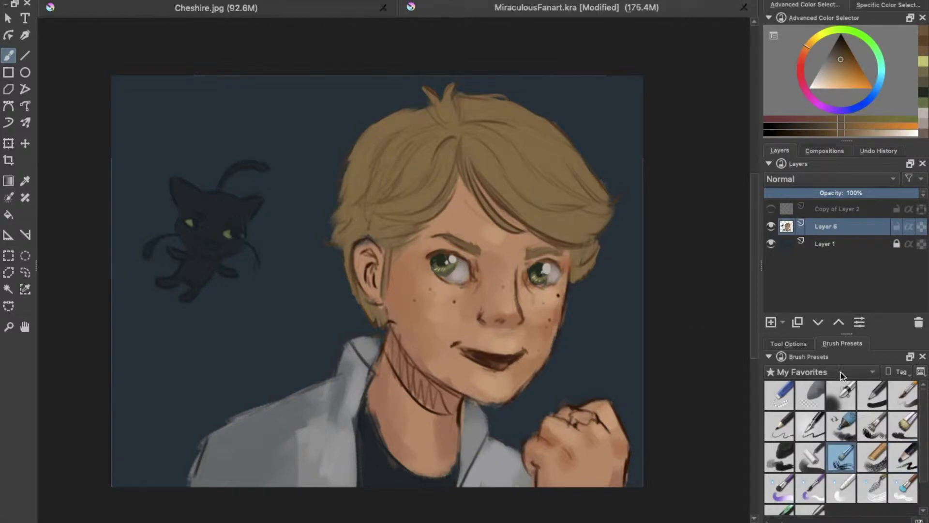
Show the Sketch brush presets and smooth over the hair strands and top of the hair
{"action": "left_click", "coordinate": [822, 372]}
{"action": "left_click", "coordinate": [822, 407]}
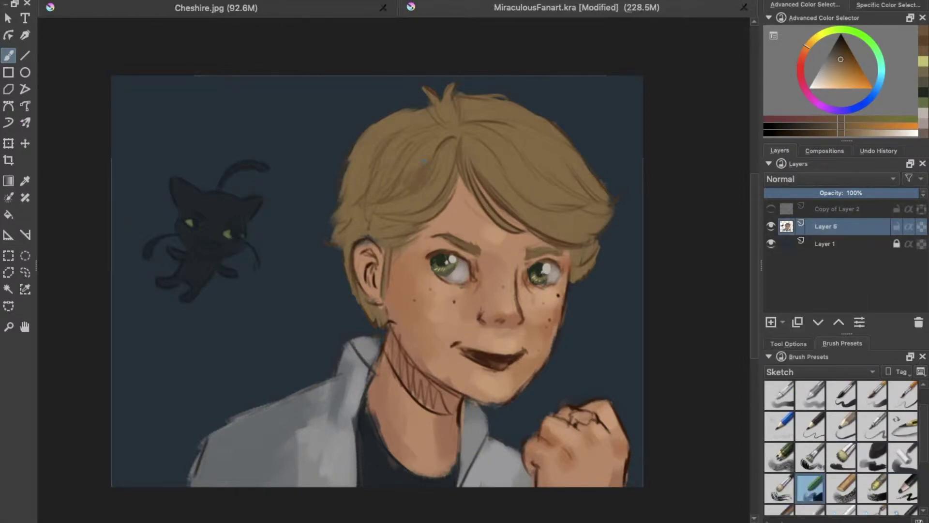
{"action": "left_click", "coordinate": [872, 488]}
{"action": "left_click_drag", "start_coordinate": [363, 203], "coordinate": [348, 150]}
{"action": "mouse_move", "coordinate": [476, 101]}
{"action": "left_mouse_down"}
{"action": "mouse_move", "coordinate": [462, 129]}
{"action": "mouse_move", "coordinate": [445, 124]}
{"action": "left_mouse_up"}
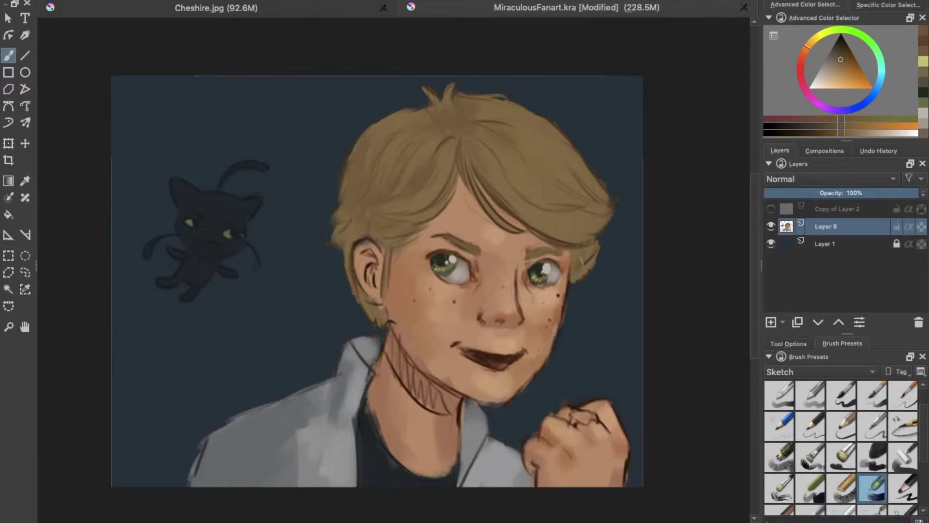
{"action": "key", "text": "."}
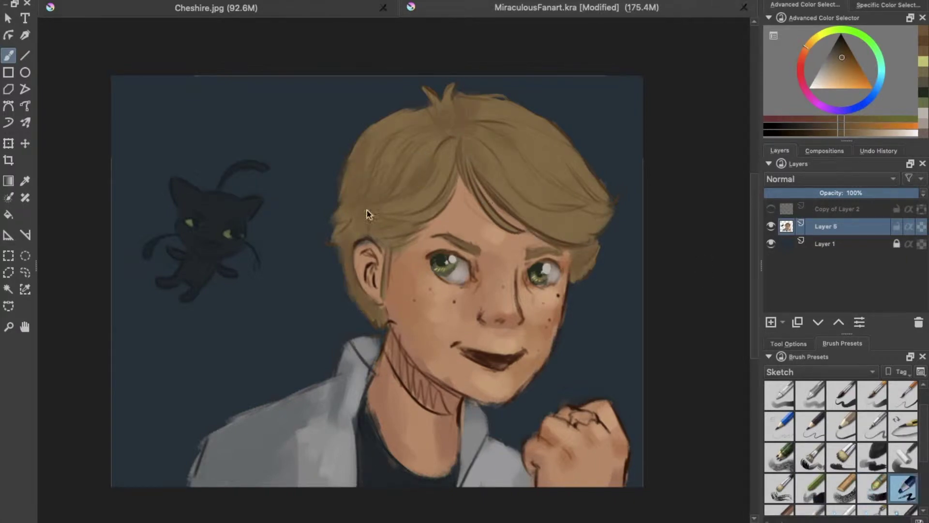
{"action": "left_click", "coordinate": [442, 135], "text": "ctrl"}
{"action": "left_click_drag", "start_coordinate": [442, 135], "coordinate": [388, 196]}
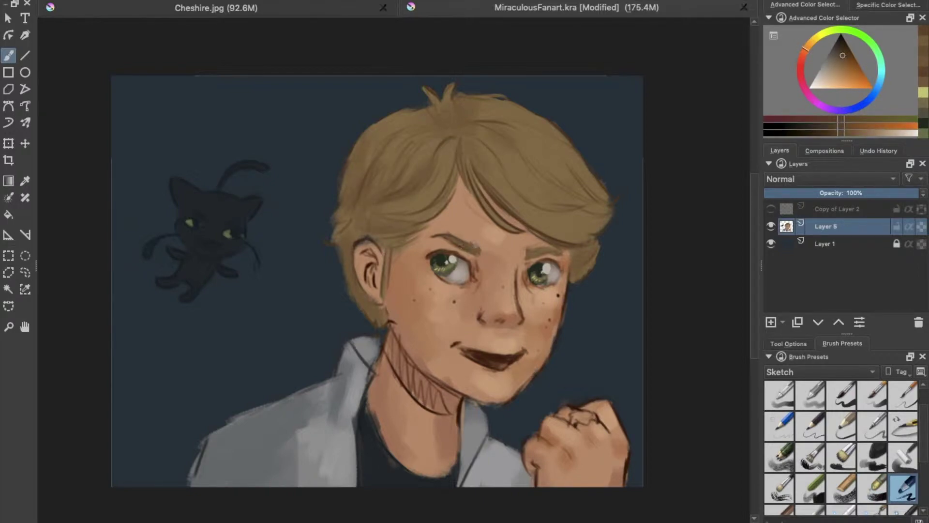
Brighten the skin along the right jawline with a sampled skin tone
{"action": "left_click", "coordinate": [549, 254], "text": "ctrl"}
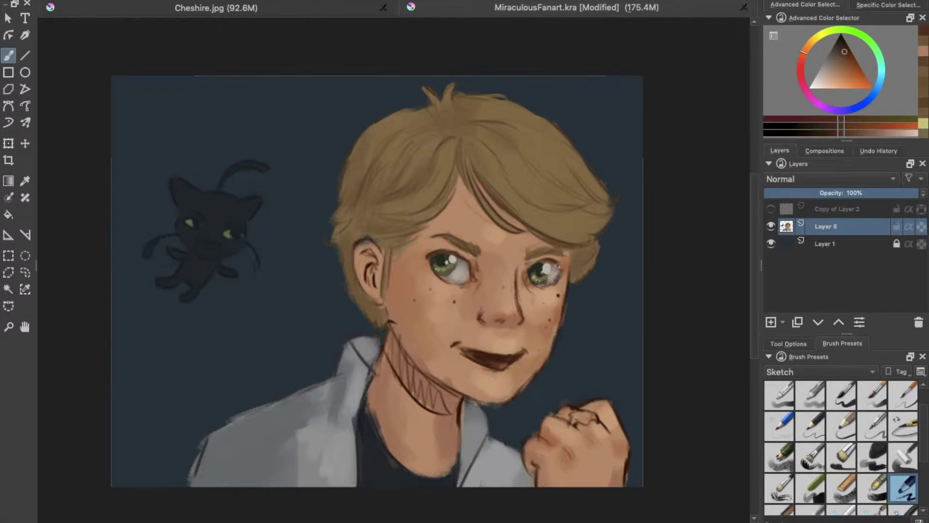
{"action": "left_click", "coordinate": [563, 295], "text": "ctrl"}
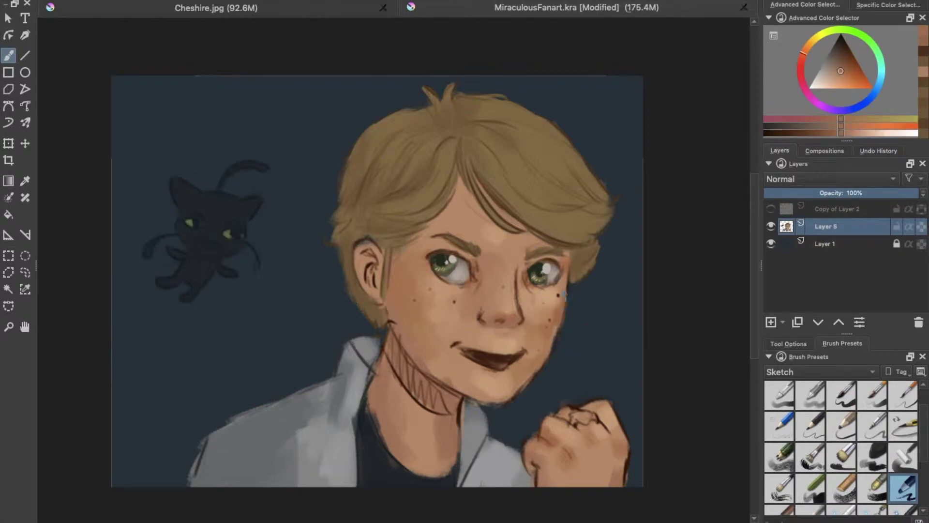
{"action": "left_click_drag", "start_coordinate": [552, 352], "coordinate": [536, 371]}
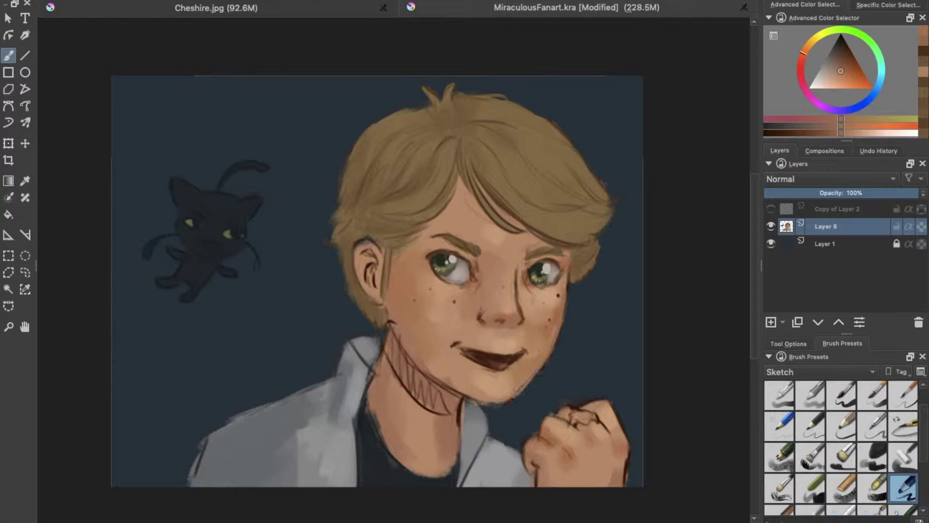
Paint over the neck hatch lines and shadow lines under the jaw with sampled skin tones
{"action": "left_click", "coordinate": [426, 387], "text": "ctrl"}
{"action": "key", "text": "slash"}
{"action": "mouse_move", "coordinate": [445, 411]}
{"action": "left_mouse_down"}
{"action": "mouse_move", "coordinate": [382, 351]}
{"action": "mouse_move", "coordinate": [445, 407]}
{"action": "left_mouse_up"}
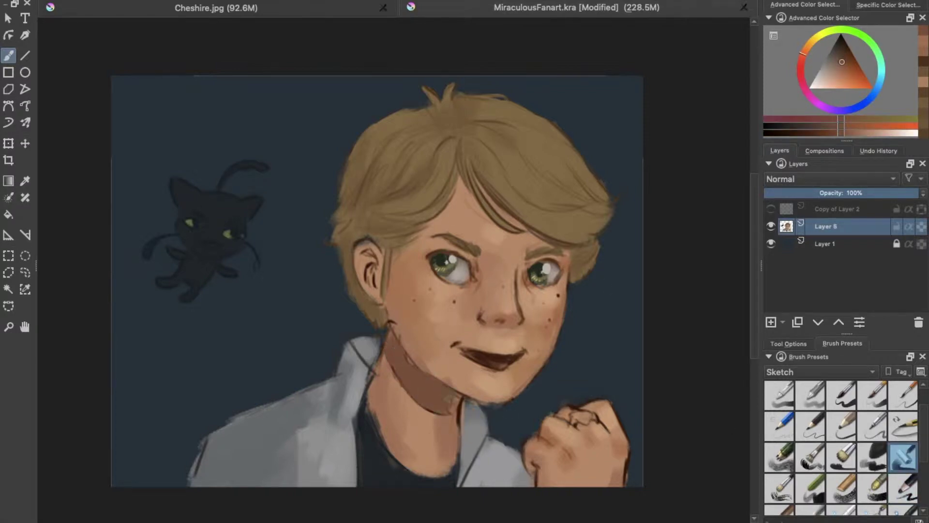
{"action": "left_click", "coordinate": [407, 392], "text": "ctrl"}
{"action": "mouse_move", "coordinate": [387, 368]}
{"action": "left_mouse_down"}
{"action": "mouse_move", "coordinate": [397, 435]}
{"action": "mouse_move", "coordinate": [387, 371]}
{"action": "left_mouse_up"}
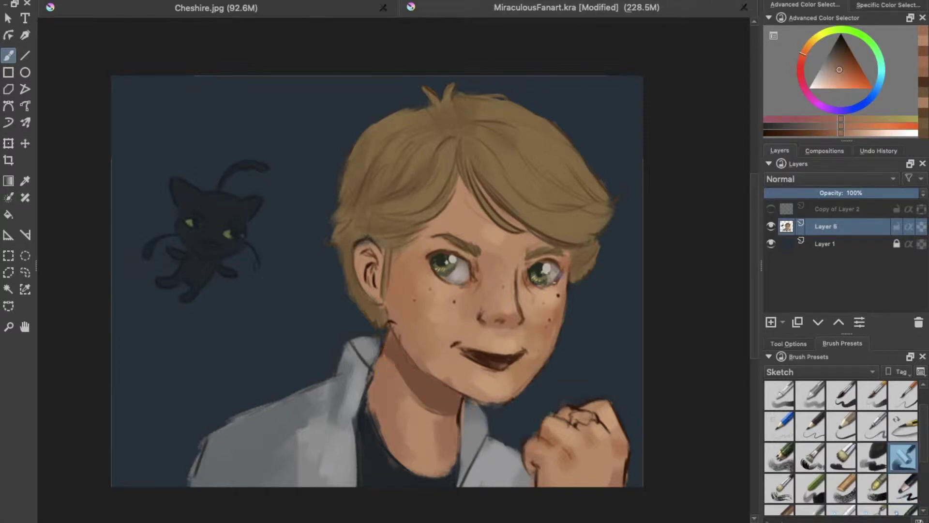
Paint darker skin between the eyebrows and lighten the inner corner of the left eye
{"action": "left_click", "coordinate": [508, 247], "text": "ctrl"}
{"action": "left_click_drag", "start_coordinate": [504, 239], "coordinate": [505, 268]}
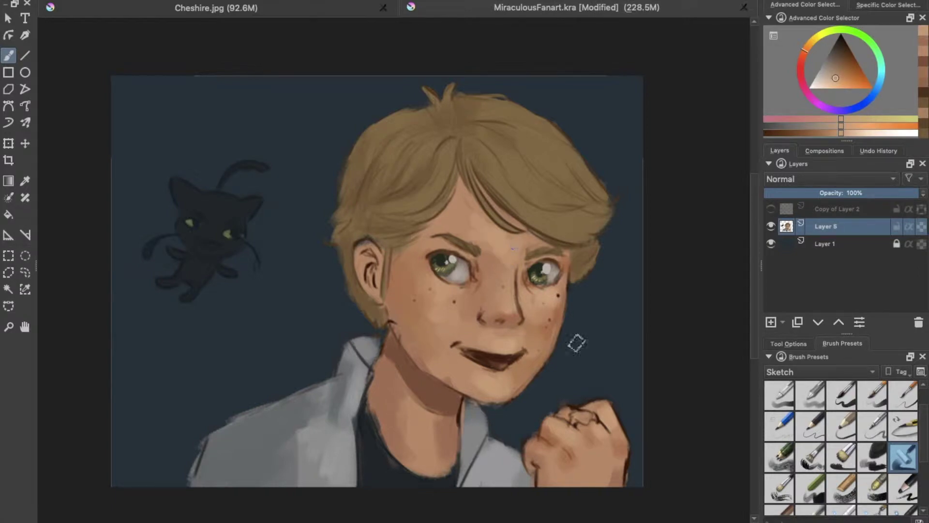
{"action": "key", "text": "slash"}
{"action": "left_click_drag", "start_coordinate": [468, 276], "coordinate": [471, 277]}
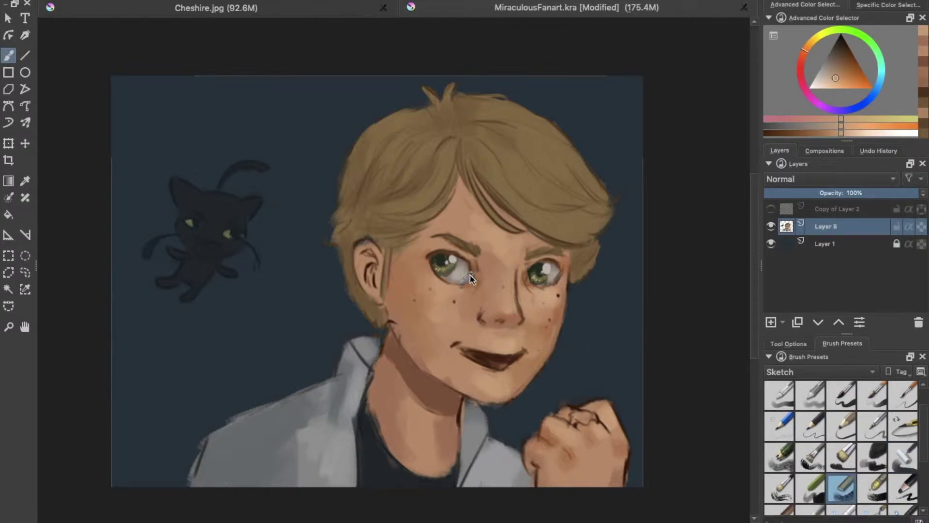
Sample lighter skin tones, highlight the nose bridge and blend a lighter stroke down the right cheek
{"action": "left_click", "coordinate": [479, 267], "text": "ctrl"}
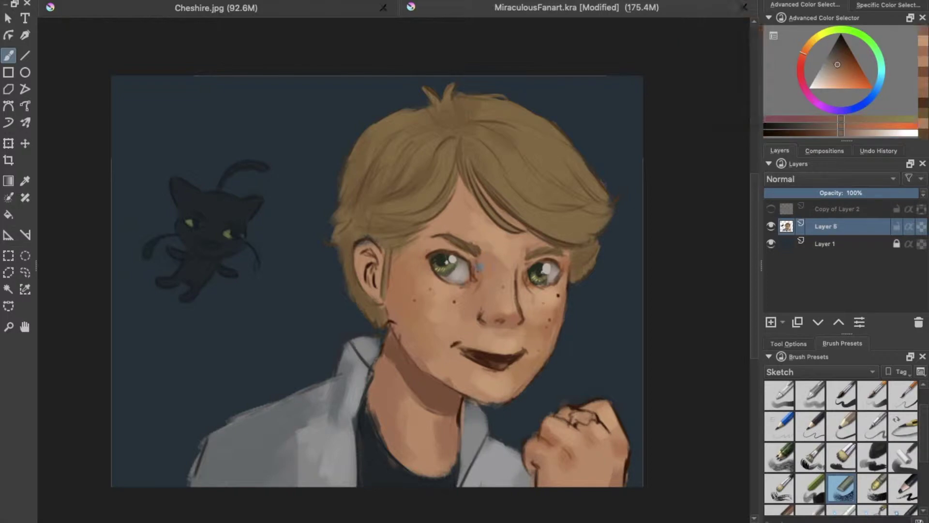
{"action": "left_click", "coordinate": [476, 262], "text": "ctrl"}
{"action": "left_click", "coordinate": [476, 263], "text": "ctrl"}
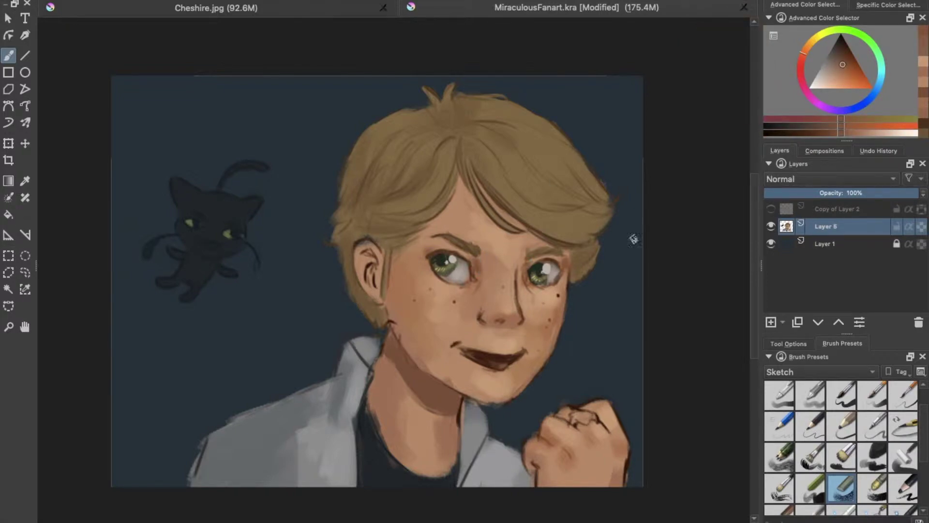
{"action": "left_click", "coordinate": [487, 269], "text": "ctrl"}
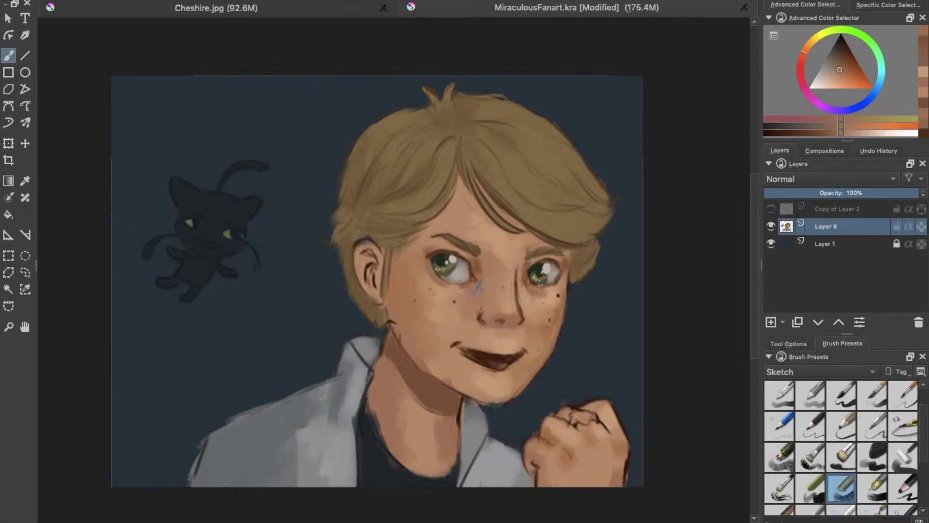
{"action": "left_click", "coordinate": [481, 290], "text": "ctrl"}
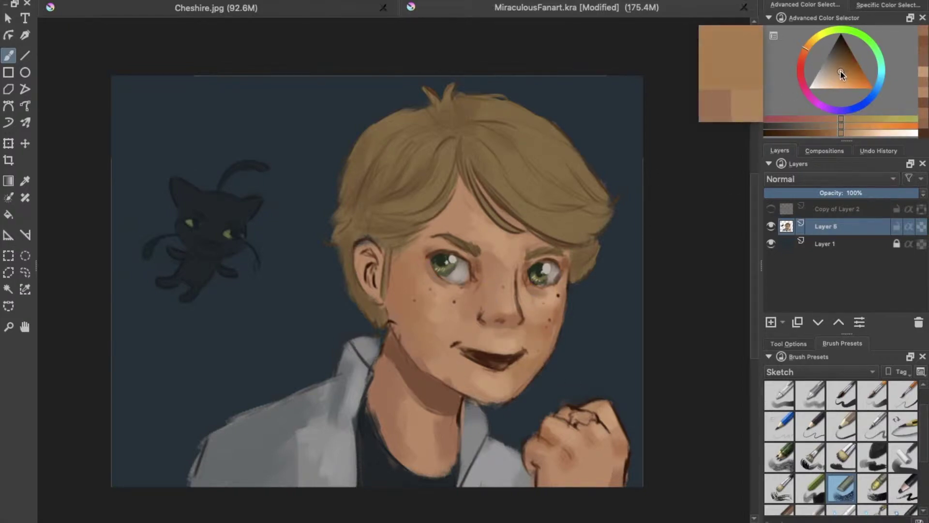
{"action": "left_click", "coordinate": [477, 318], "text": "ctrl"}
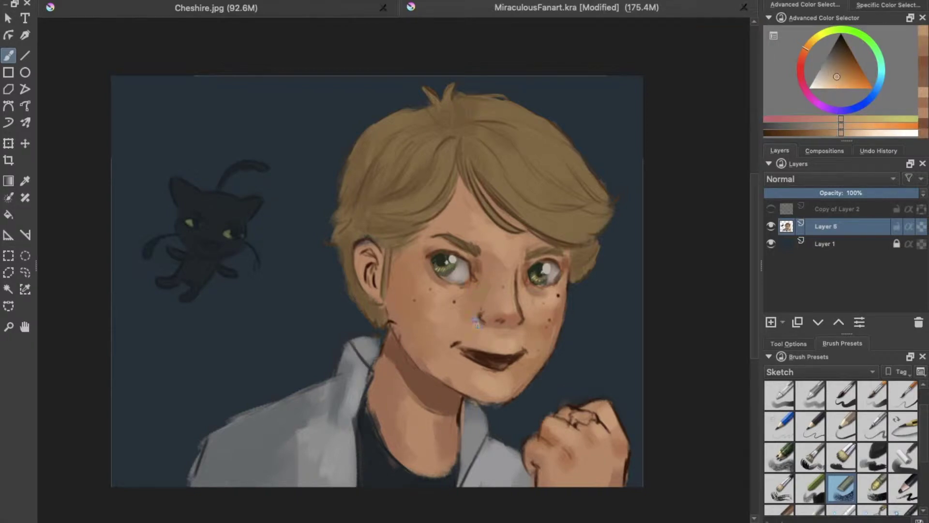
{"action": "left_click", "coordinate": [516, 290], "text": "ctrl"}
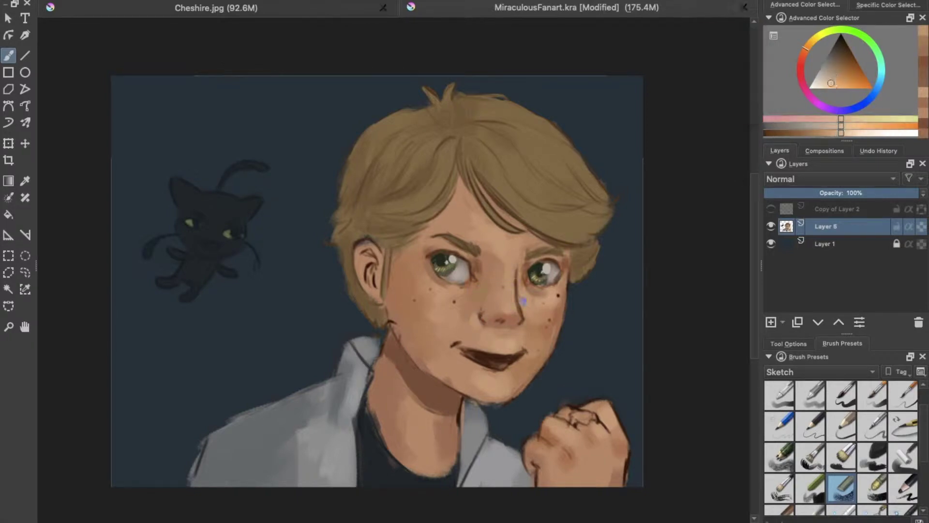
{"action": "left_click_drag", "start_coordinate": [516, 273], "coordinate": [524, 314]}
{"action": "left_click_drag", "start_coordinate": [569, 256], "coordinate": [503, 402]}
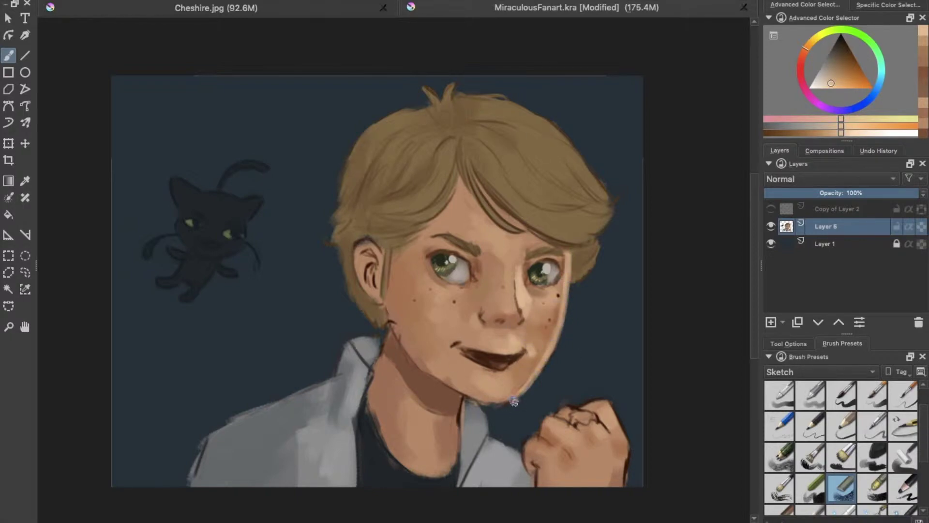
Switch to a pen-like brush and sample browns under the left eye and skin tones from the right cheek
{"action": "left_click", "coordinate": [626, 425], "text": "ctrl"}
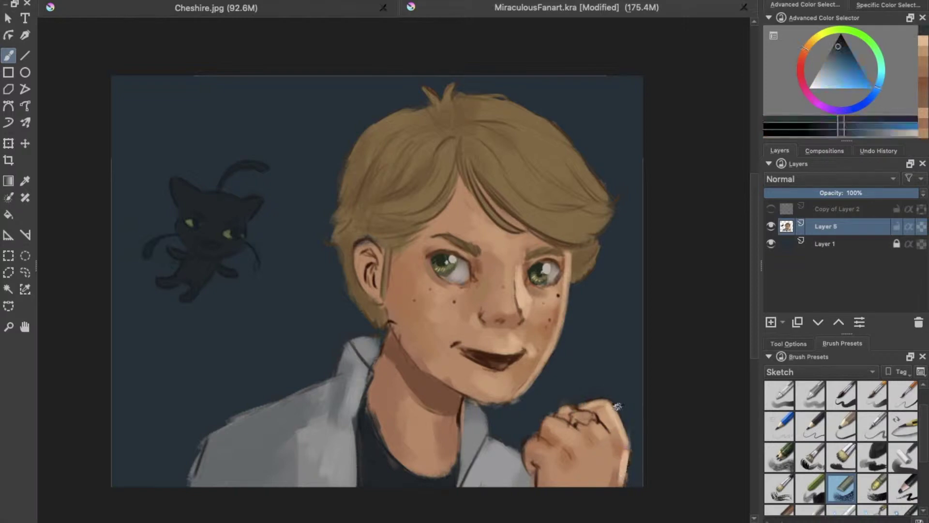
{"action": "left_click", "coordinate": [553, 277], "text": "ctrl"}
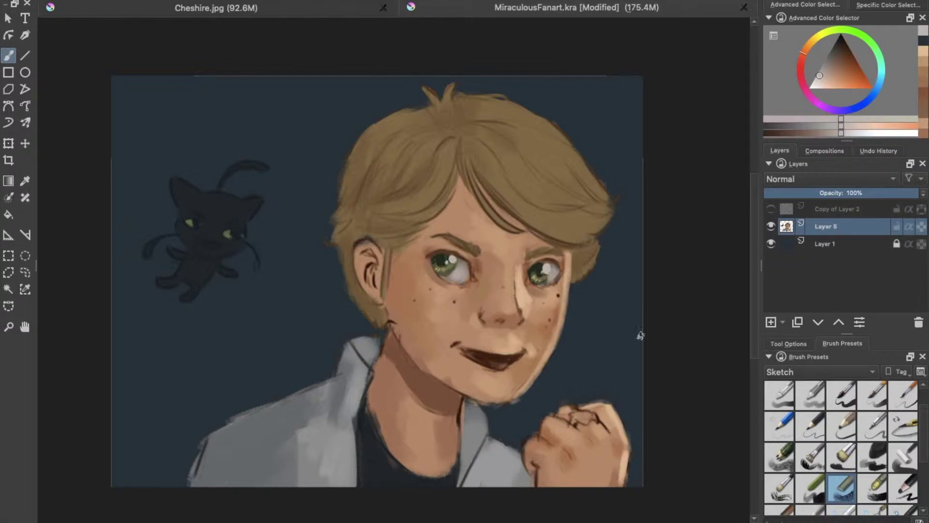
{"action": "key", "text": "slash"}
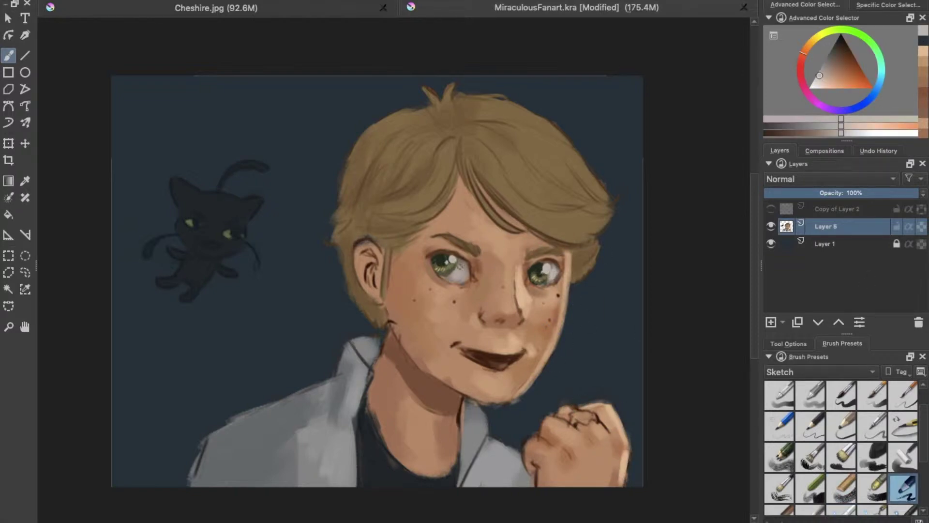
{"action": "left_click", "coordinate": [458, 260], "text": "ctrl"}
{"action": "left_click", "coordinate": [470, 279], "text": "ctrl"}
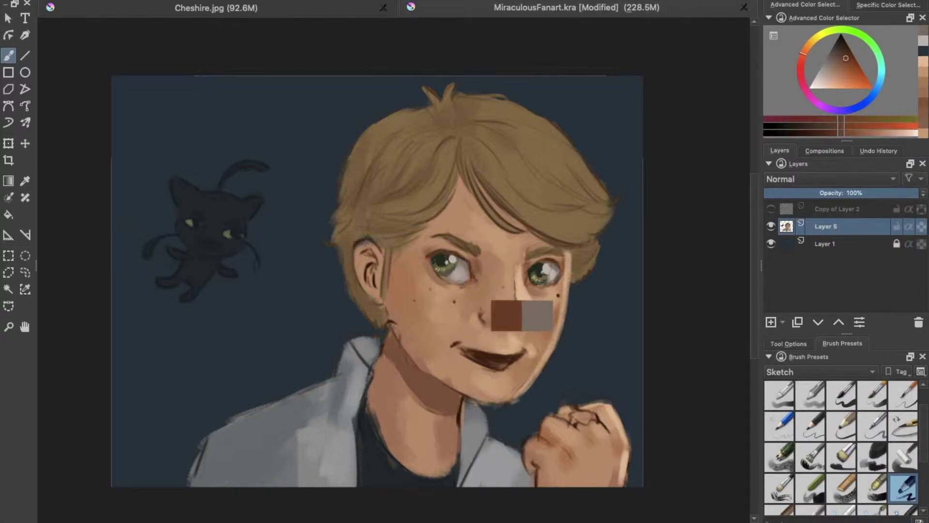
{"action": "left_click", "coordinate": [550, 264], "text": "ctrl"}
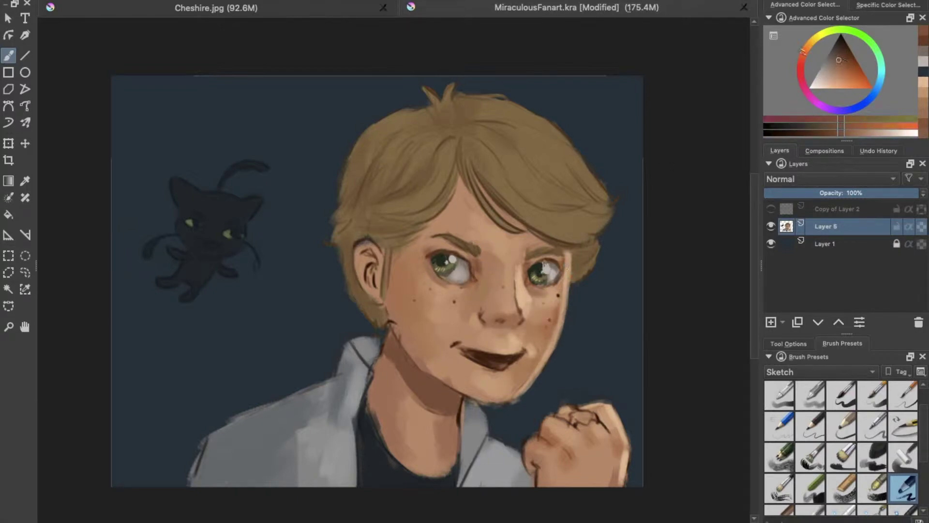
{"action": "left_click", "coordinate": [545, 260], "text": "ctrl"}
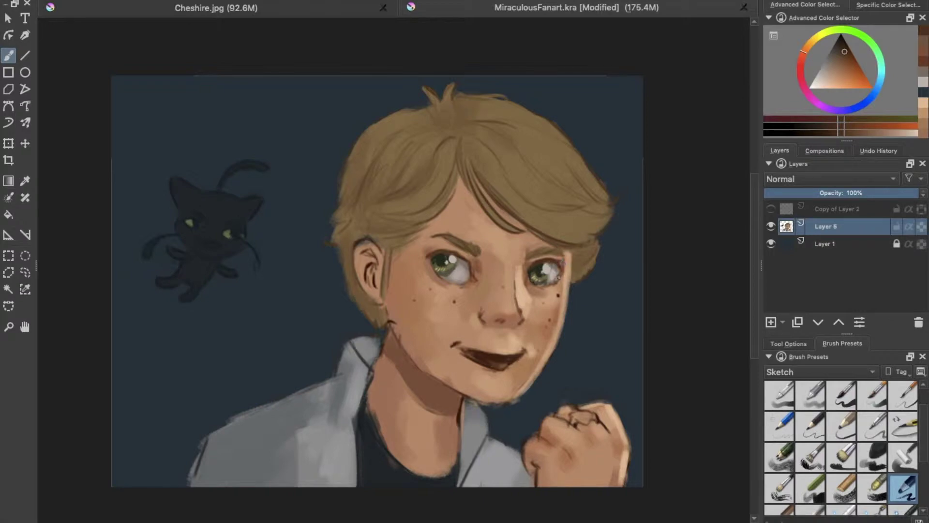
Paint a dark crease at the left corner of the mouth
{"action": "scroll", "coordinate": [811, 443], "scroll_direction": "down", "scroll_amount": 3}
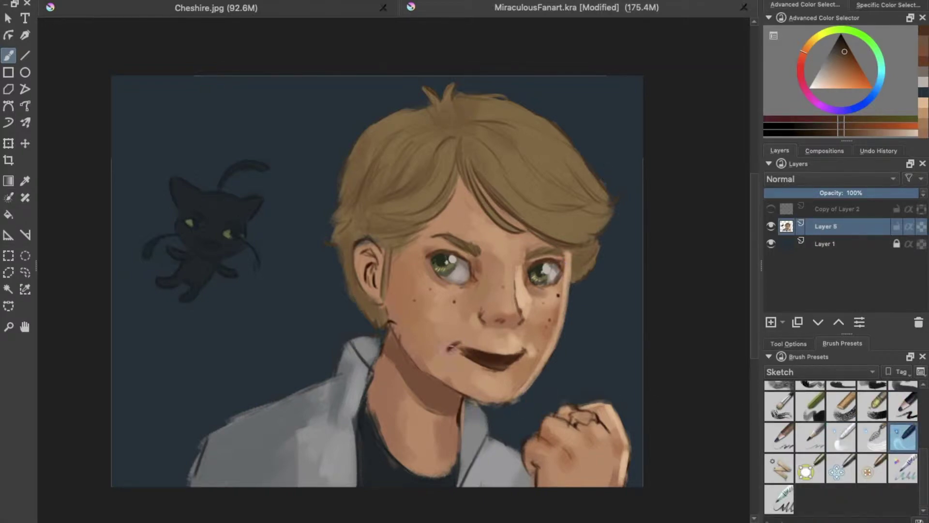
{"action": "left_click_drag", "start_coordinate": [451, 348], "coordinate": [459, 343]}
{"action": "key", "text": "slash"}
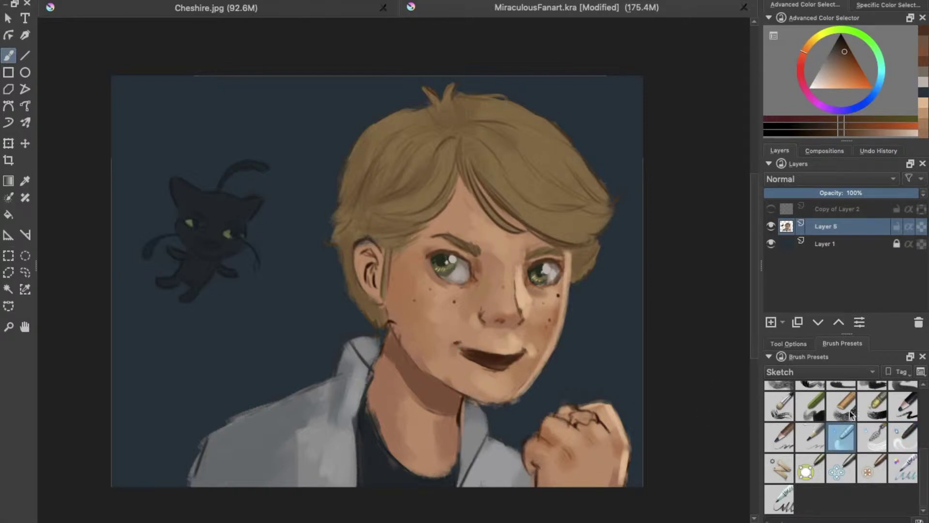
{"action": "key", "text": "slash"}
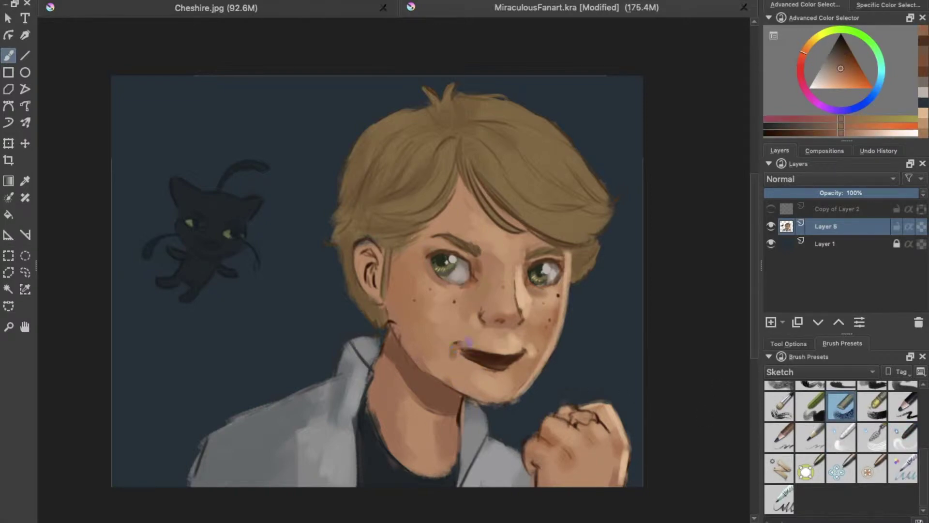
Sample mid and darker skin tones and the mouth's dark brown around the mouth
{"action": "left_click", "coordinate": [460, 358], "text": "ctrl"}
{"action": "left_click", "coordinate": [462, 348], "text": "ctrl"}
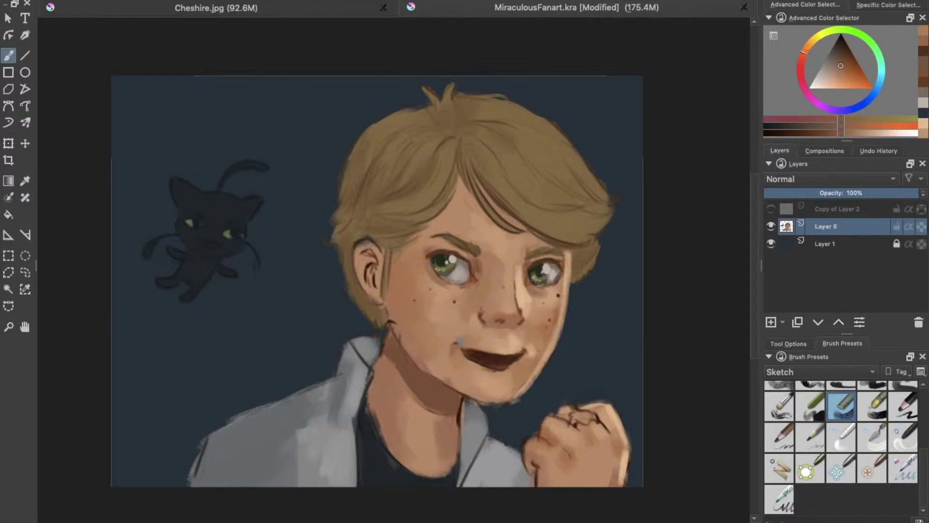
{"action": "left_click", "coordinate": [550, 238], "text": "ctrl"}
{"action": "left_click", "coordinate": [532, 370], "text": "ctrl"}
{"action": "left_click", "coordinate": [506, 348], "text": "ctrl"}
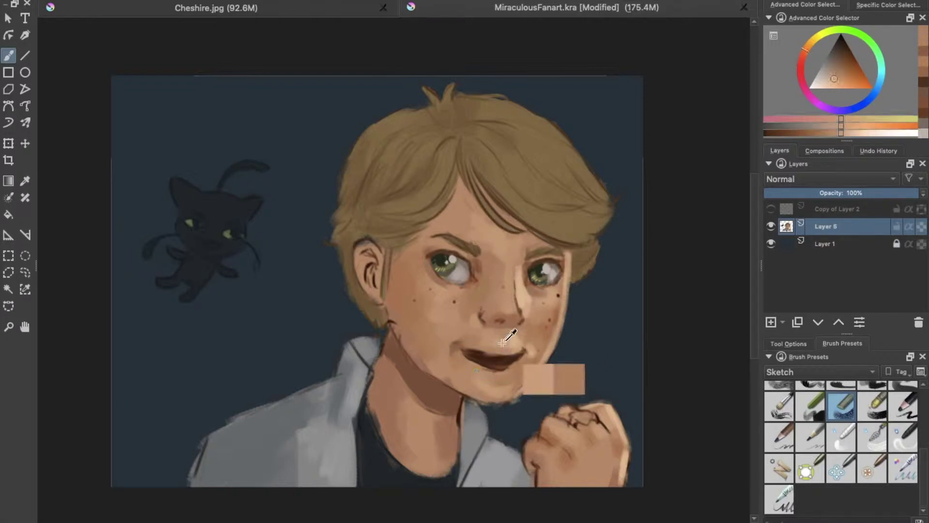
{"action": "left_click", "coordinate": [488, 359], "text": "ctrl"}
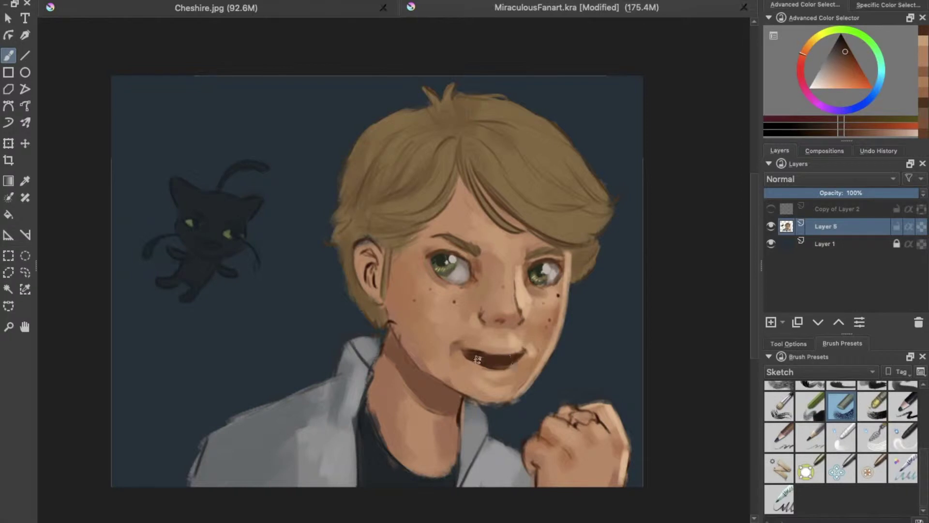
{"action": "key", "text": "slash"}
Sample lighter tan skin tones beside the mouth and choose another brush preset
{"action": "left_click", "coordinate": [462, 349], "text": "ctrl"}
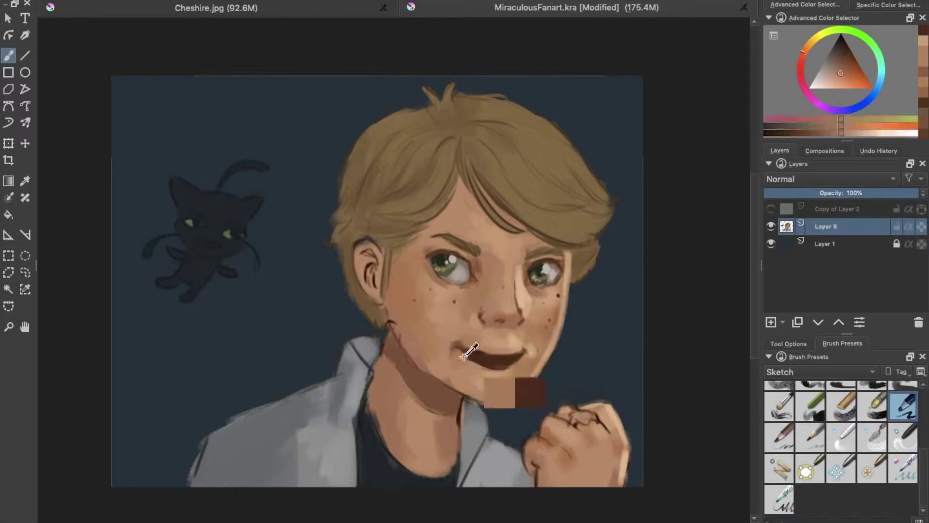
{"action": "left_click", "coordinate": [462, 291], "text": "ctrl"}
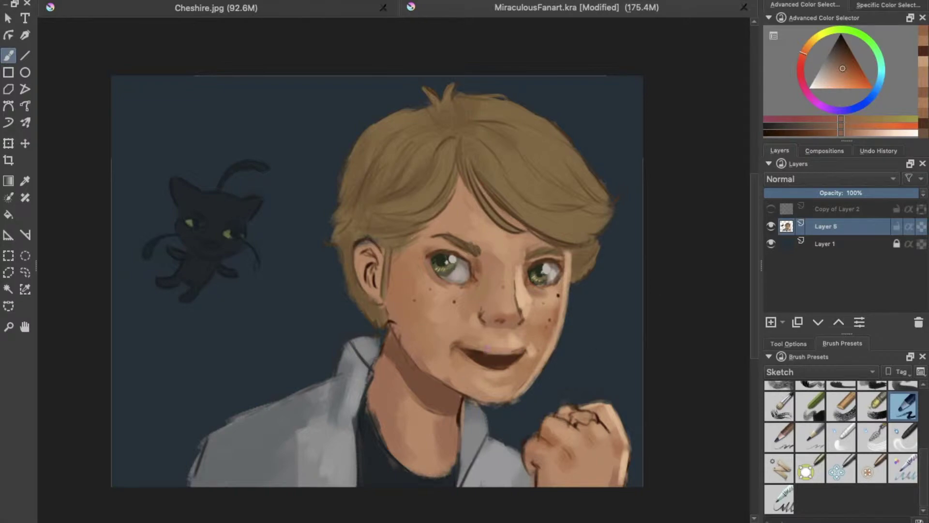
{"action": "left_click", "coordinate": [429, 360], "text": "ctrl"}
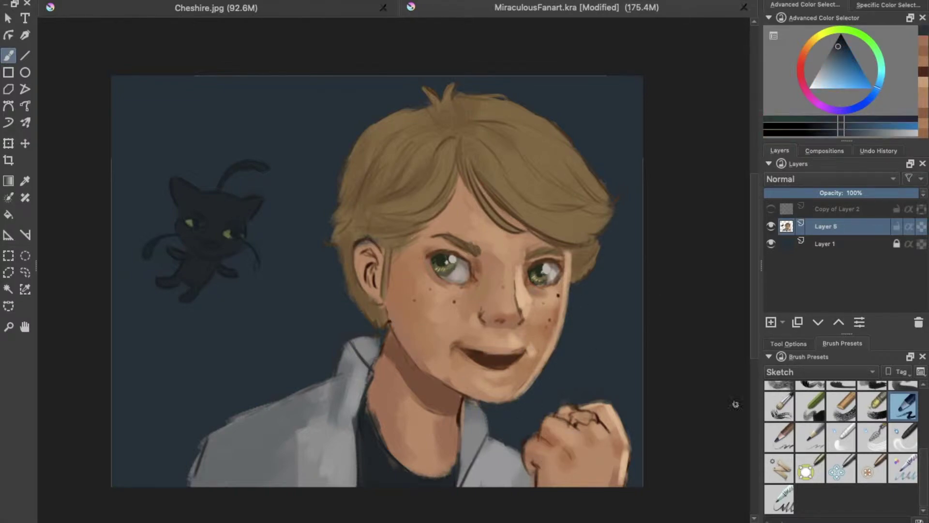
{"action": "left_click", "coordinate": [818, 371]}
{"action": "left_click", "coordinate": [844, 465]}
{"action": "scroll", "coordinate": [629, 338], "scroll_direction": "down", "scroll_amount": 1}
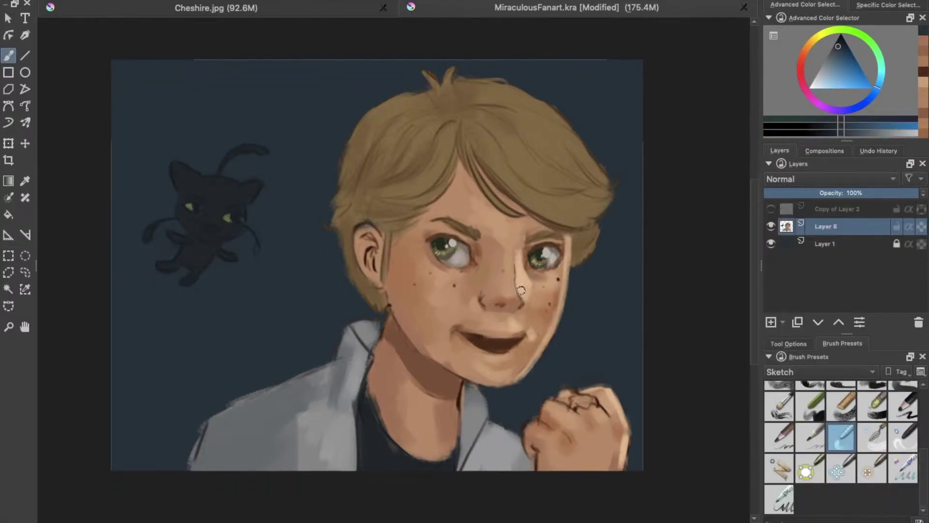
Dab light shading beside the nose and repaint the shading along the nose bridge
{"action": "left_click", "coordinate": [522, 302], "text": "ctrl"}
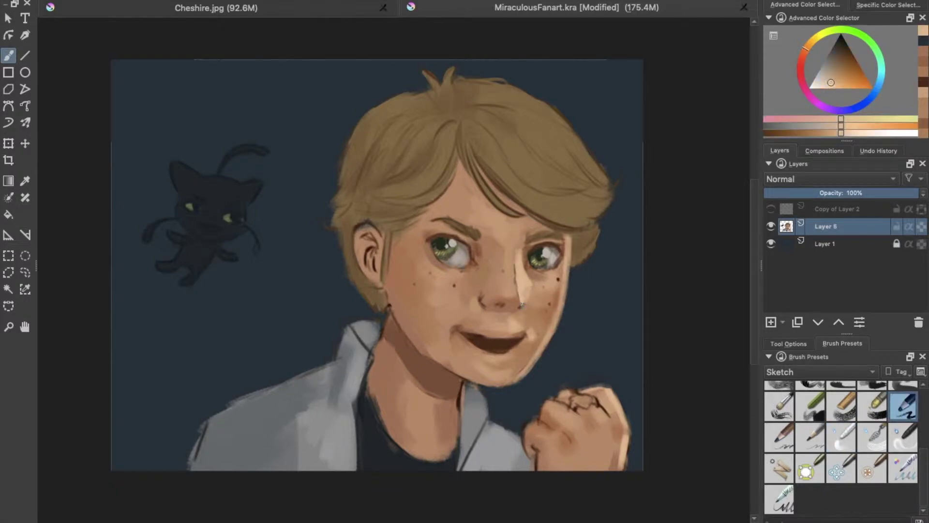
{"action": "left_click", "coordinate": [525, 292], "text": "ctrl"}
{"action": "mouse_move", "coordinate": [526, 290]}
{"action": "left_mouse_down"}
{"action": "mouse_move", "coordinate": [521, 271]}
{"action": "mouse_move", "coordinate": [514, 293]}
{"action": "left_mouse_up"}
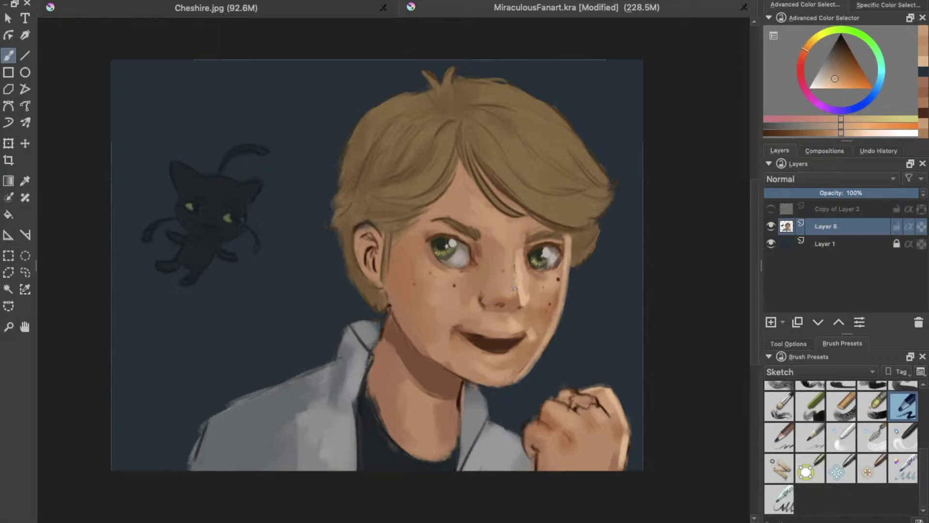
{"action": "left_click", "coordinate": [513, 294], "text": "ctrl"}
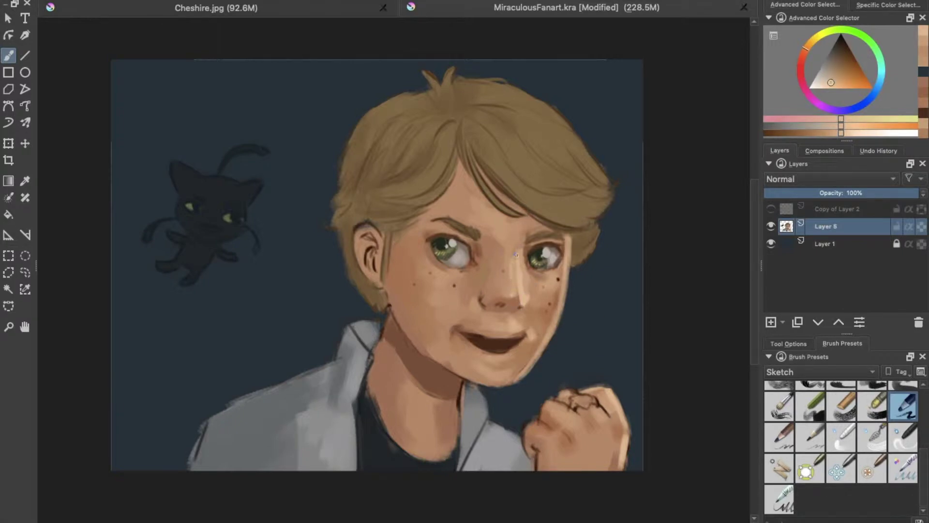
{"action": "left_click_drag", "start_coordinate": [515, 291], "coordinate": [513, 262]}
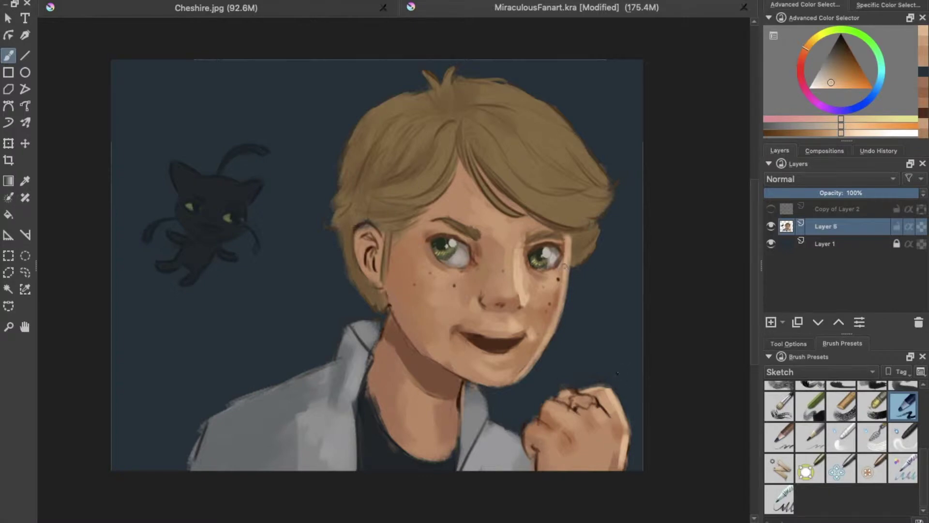
Darken and smooth the shading along the right cheek edge
{"action": "left_click", "coordinate": [553, 280], "text": "ctrl"}
{"action": "mouse_move", "coordinate": [564, 271]}
{"action": "left_mouse_down"}
{"action": "mouse_move", "coordinate": [561, 303]}
{"action": "mouse_move", "coordinate": [513, 379]}
{"action": "left_mouse_up"}
{"action": "left_click", "coordinate": [533, 358], "text": "ctrl"}
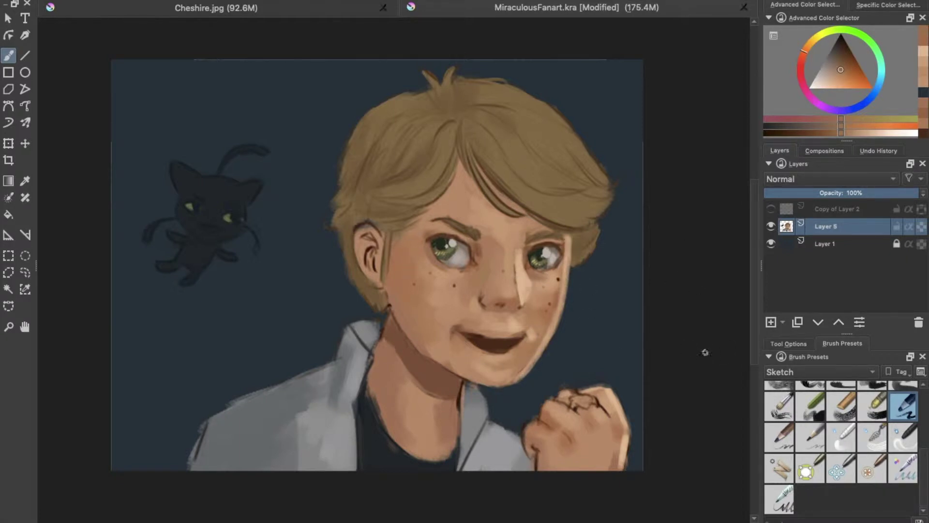
Undo bluish pencil dabs on the nose and make Copy of Layer 2 visible
{"action": "left_click", "coordinate": [841, 437]}
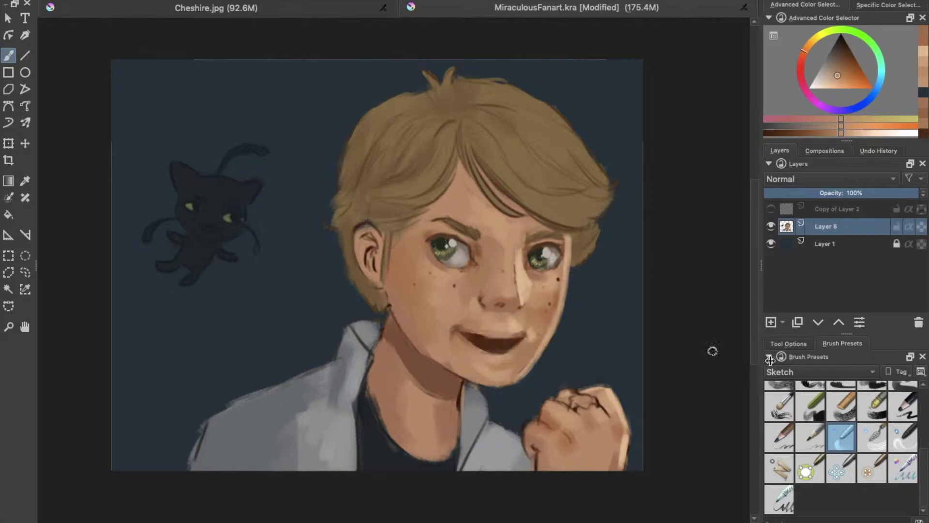
{"action": "left_click", "coordinate": [841, 405]}
{"action": "left_click_drag", "start_coordinate": [525, 290], "coordinate": [531, 305]}
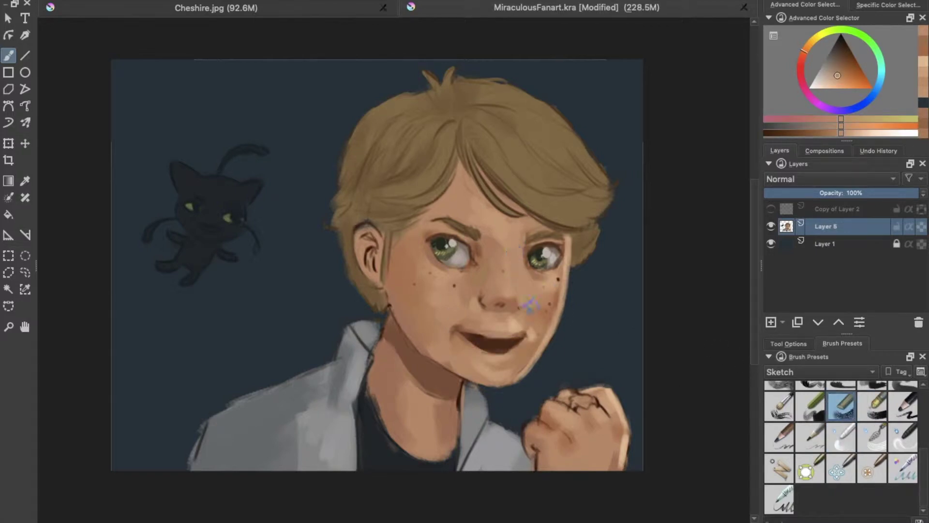
{"action": "key", "text": "ctrl+z"}
{"action": "left_click", "coordinate": [771, 208]}
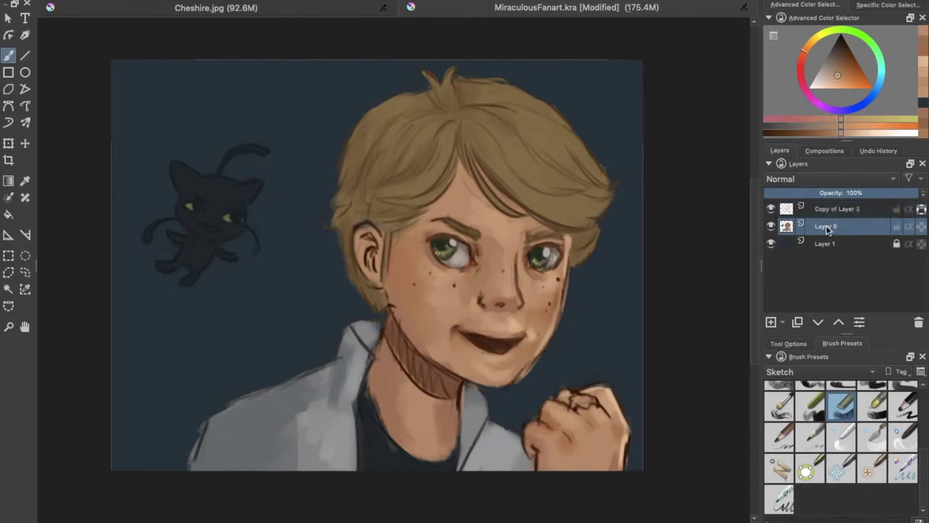
Duplicate Copy of Layer 2, pick a My Favorites brush, and merge the copy into Layer 5
{"action": "left_click", "coordinate": [833, 209]}
{"action": "left_click", "coordinate": [797, 322]}
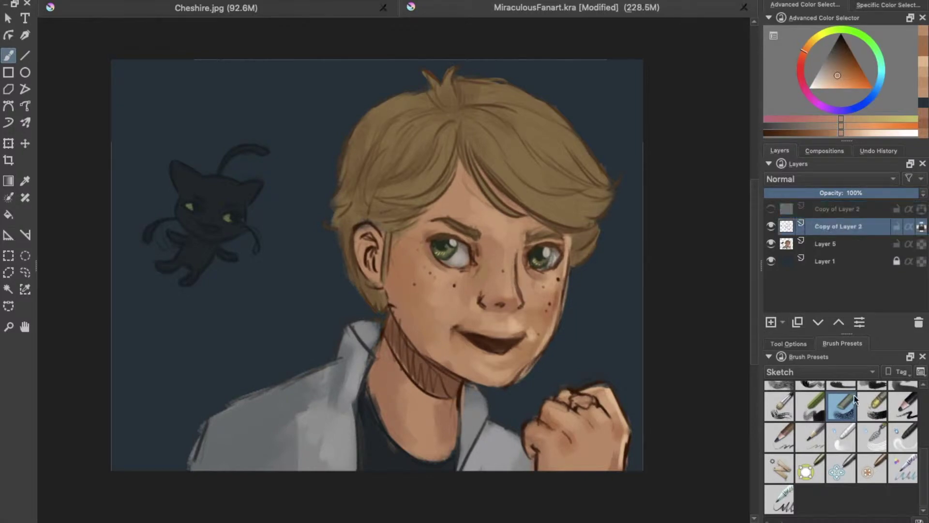
{"action": "left_click", "coordinate": [823, 371]}
{"action": "left_click", "coordinate": [798, 355]}
{"action": "left_click", "coordinate": [805, 402]}
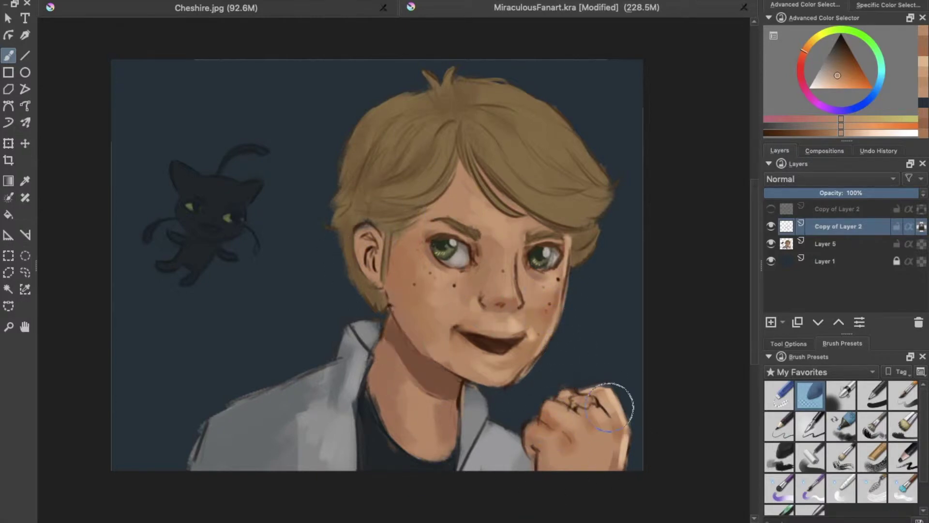
{"action": "right_click", "coordinate": [891, 228]}
{"action": "left_click", "coordinate": [852, 108]}
Sample skin tones from the cheek and nose and paint soft shading around the nose
{"action": "left_click", "coordinate": [903, 457]}
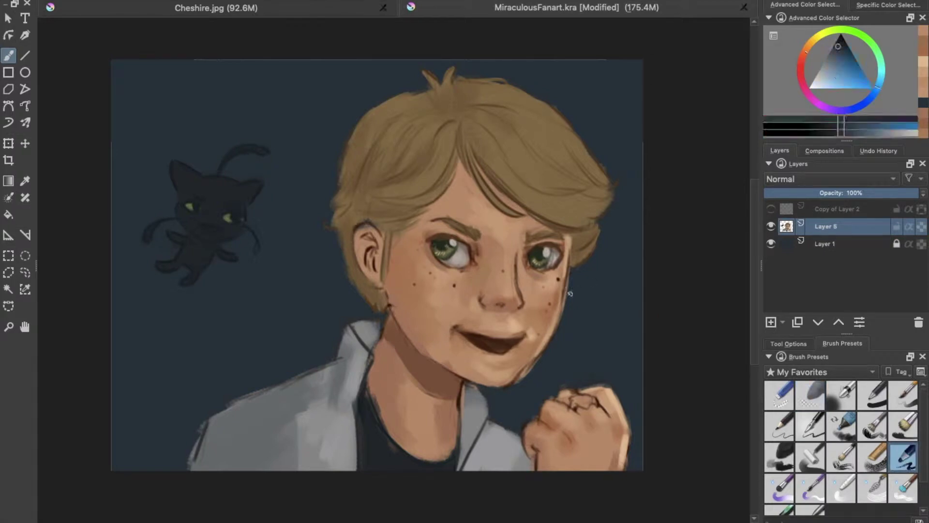
{"action": "left_click", "coordinate": [535, 328], "text": "ctrl"}
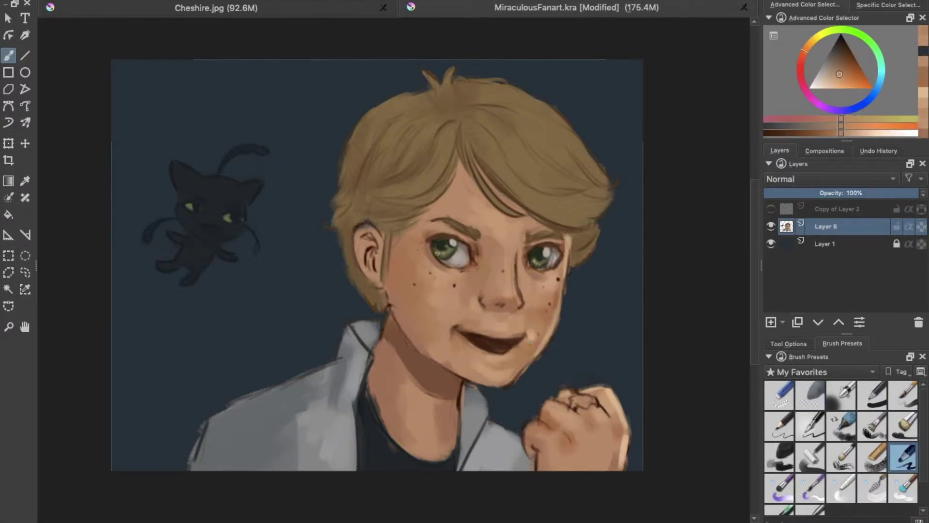
{"action": "left_click", "coordinate": [509, 289], "text": "ctrl"}
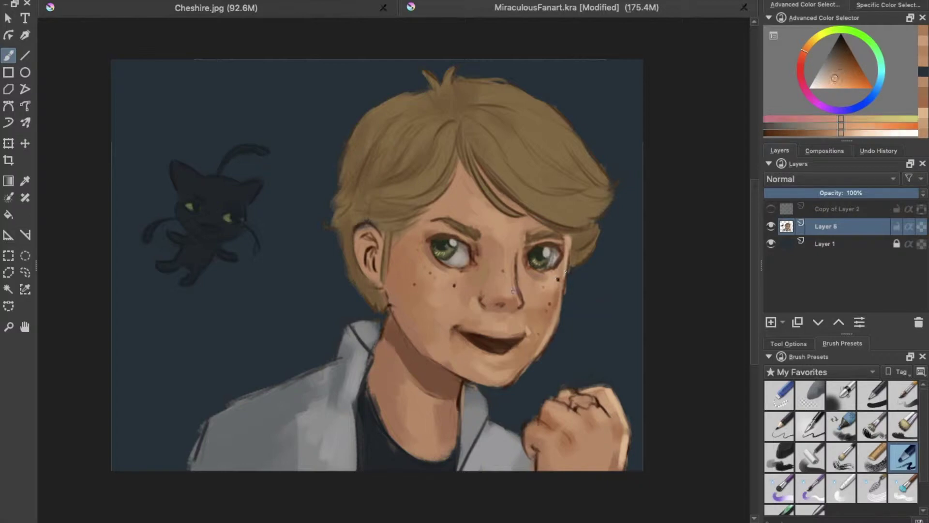
{"action": "left_click", "coordinate": [512, 281], "text": "ctrl"}
{"action": "key", "text": "slash"}
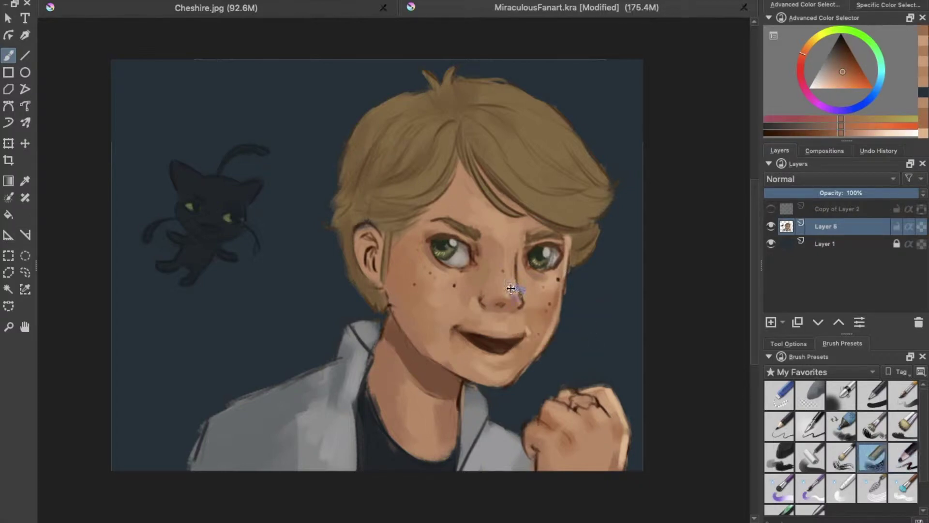
{"action": "left_click_drag", "start_coordinate": [504, 281], "coordinate": [527, 279]}
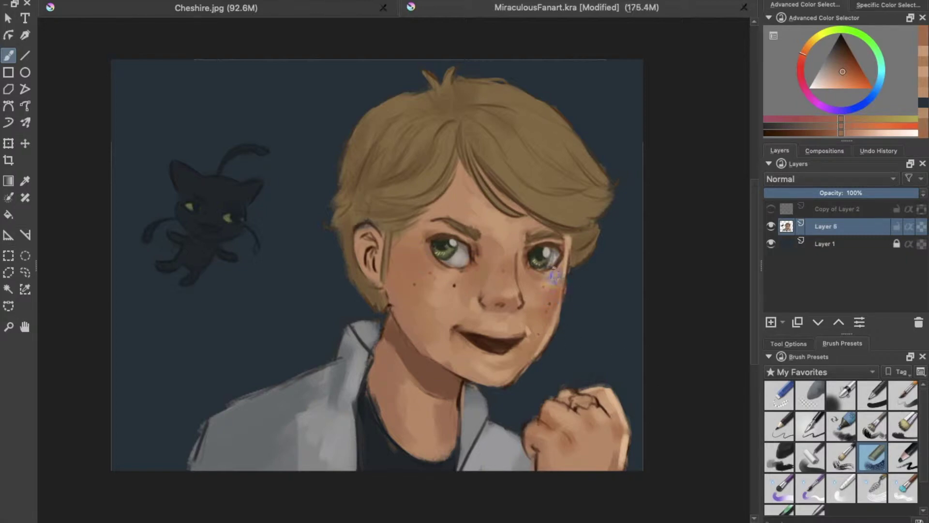
Resample lighter and darker skin tones from the cheeks and nose while cycling brushes
{"action": "left_click", "coordinate": [440, 297], "text": "ctrl"}
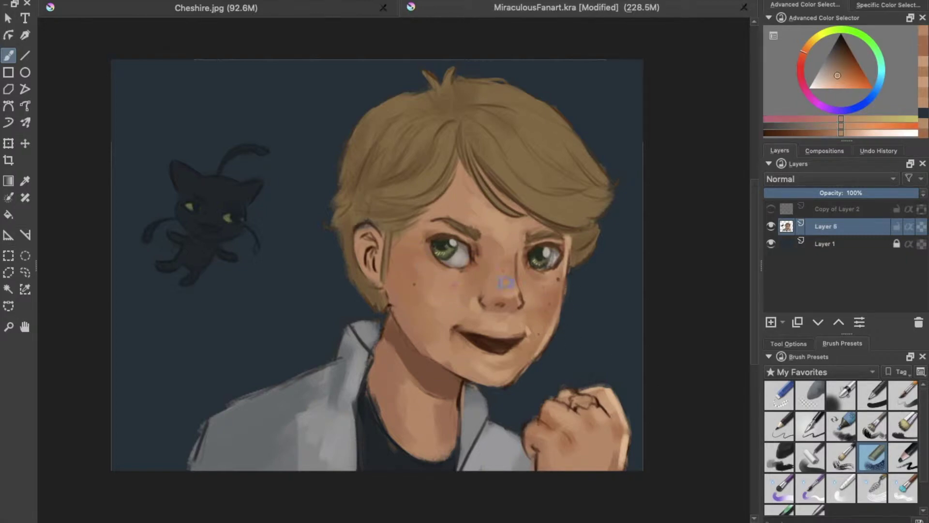
{"action": "left_click", "coordinate": [522, 273], "text": "ctrl"}
{"action": "key", "text": "slash"}
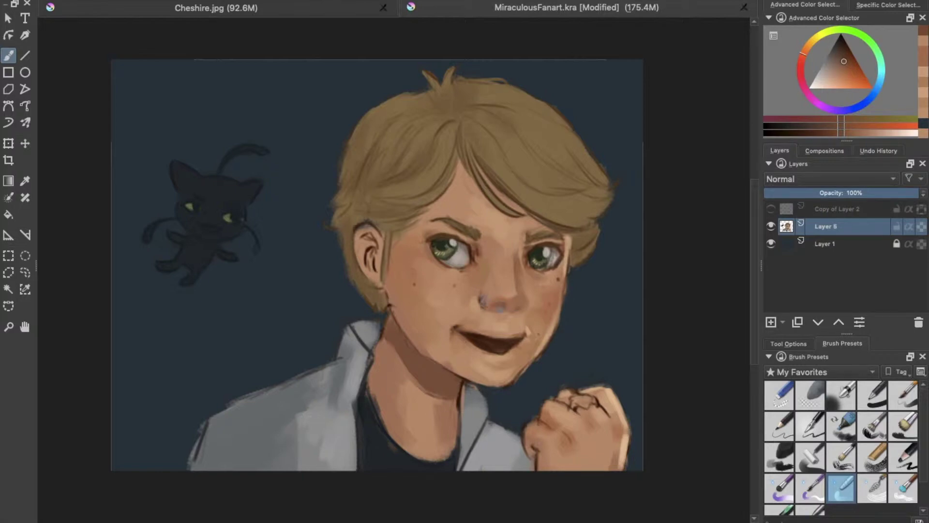
{"action": "key", "text": "slash"}
{"action": "left_click", "coordinate": [532, 341], "text": "ctrl"}
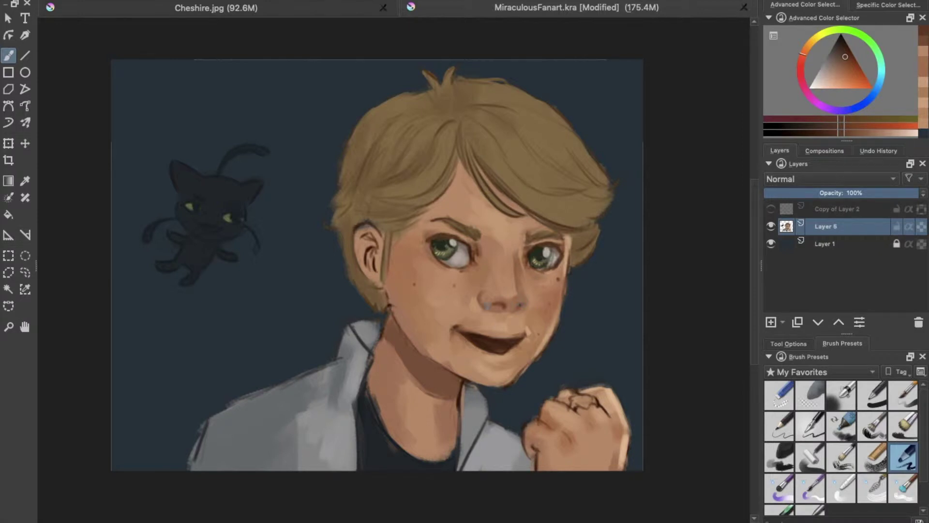
{"action": "left_click", "coordinate": [479, 299], "text": "ctrl"}
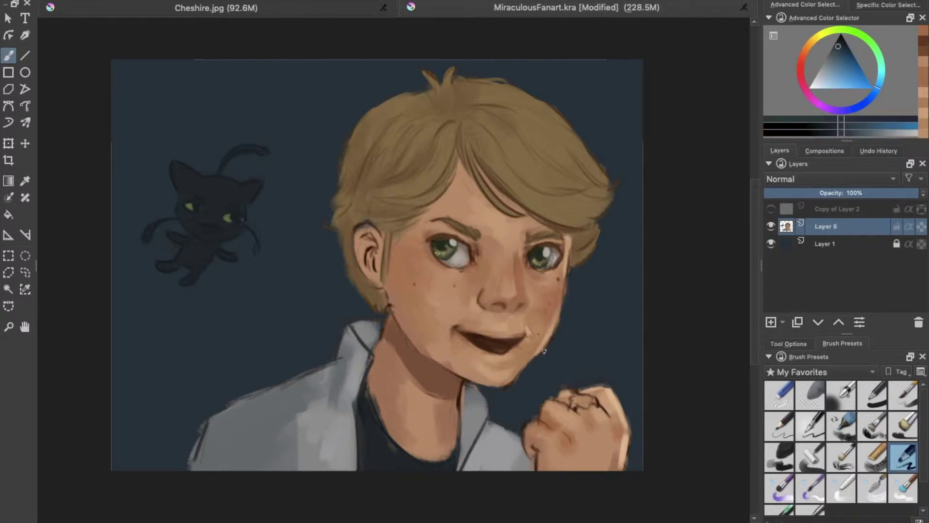
{"action": "left_click", "coordinate": [527, 383], "text": "ctrl"}
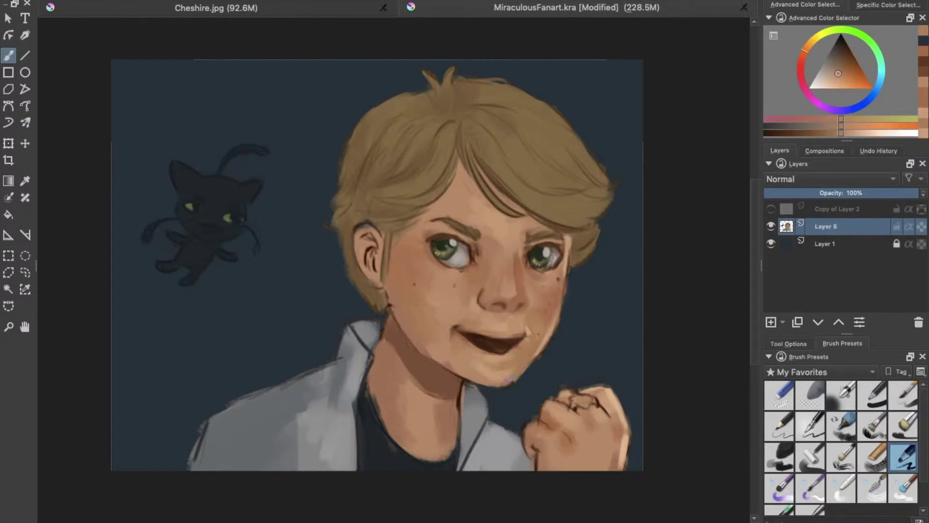
{"action": "left_click", "coordinate": [564, 285], "text": "ctrl"}
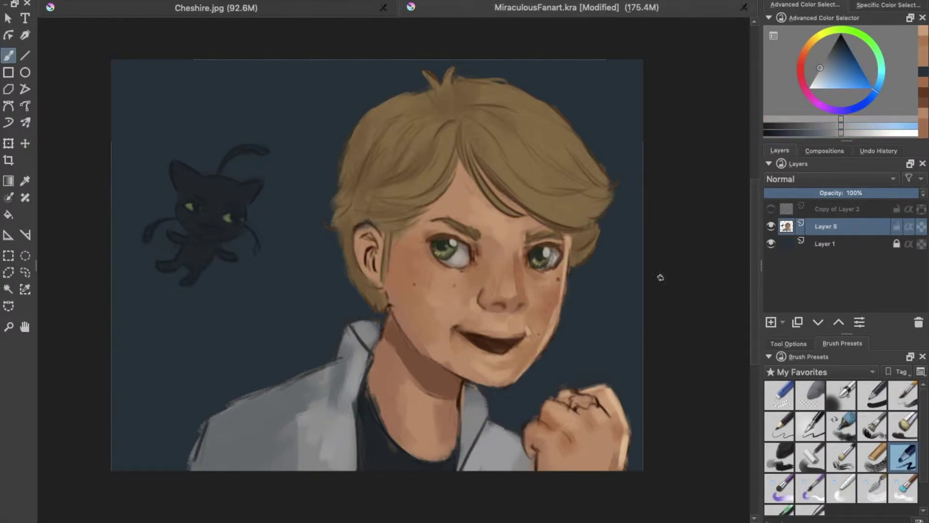
Paint light golden highlights down the hair's right and left edges
{"action": "left_click_drag", "start_coordinate": [820, 77], "coordinate": [814, 76]}
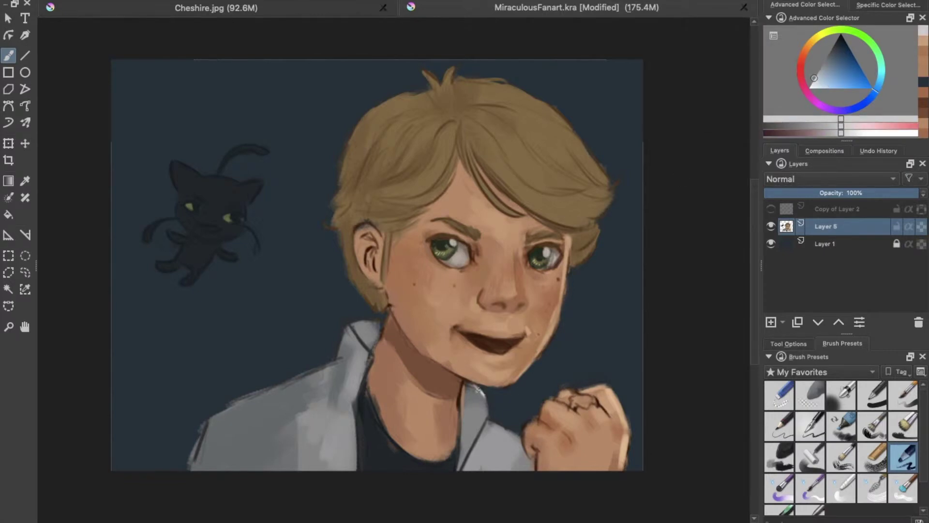
{"action": "left_click", "coordinate": [811, 42]}
{"action": "left_click", "coordinate": [837, 82]}
{"action": "mouse_move", "coordinate": [580, 139]}
{"action": "left_mouse_down"}
{"action": "mouse_move", "coordinate": [612, 194]}
{"action": "mouse_move", "coordinate": [599, 230]}
{"action": "mouse_move", "coordinate": [570, 266]}
{"action": "left_mouse_up"}
{"action": "mouse_move", "coordinate": [338, 157]}
{"action": "left_mouse_down"}
{"action": "mouse_move", "coordinate": [331, 209]}
{"action": "mouse_move", "coordinate": [377, 305]}
{"action": "left_mouse_up"}
Touch up the skin near the jaw and add light golden strands along the upper-right hair
{"action": "left_click", "coordinate": [494, 392], "text": "ctrl"}
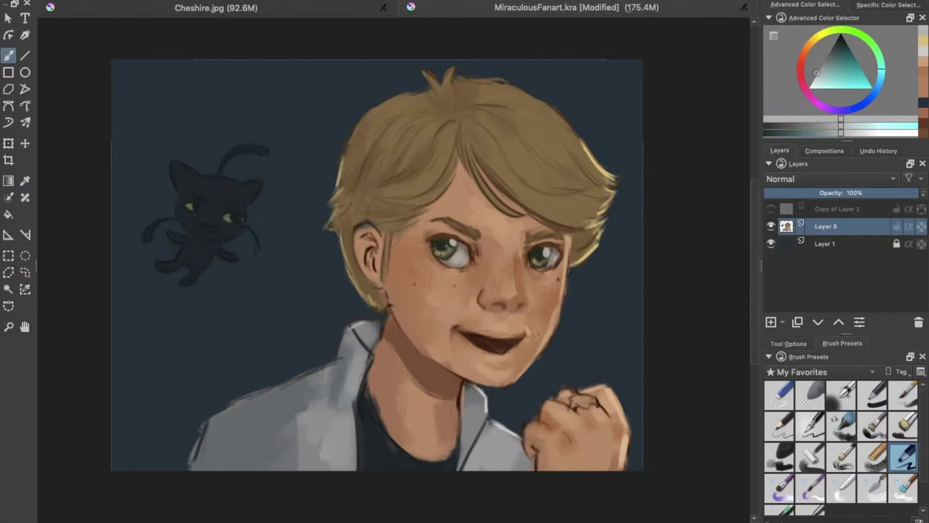
{"action": "left_click_drag", "start_coordinate": [390, 328], "coordinate": [383, 330]}
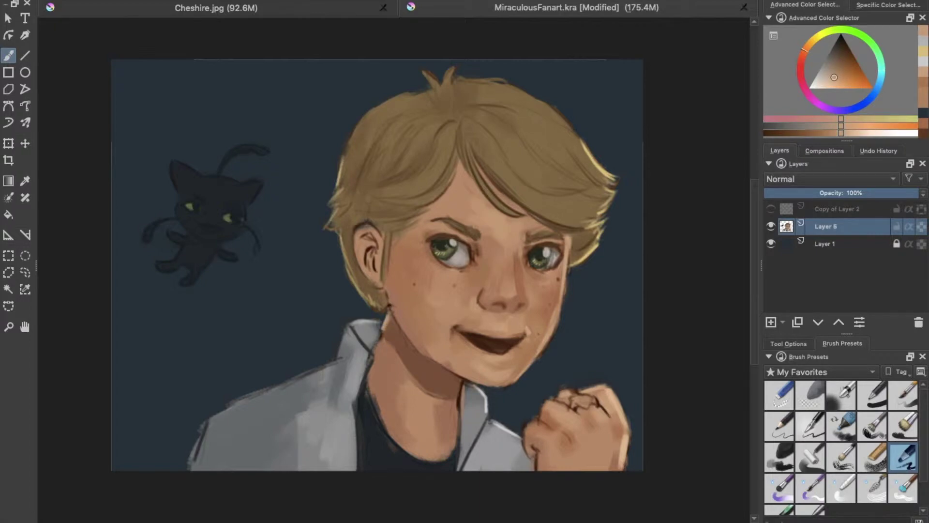
{"action": "left_click", "coordinate": [349, 334], "text": "ctrl"}
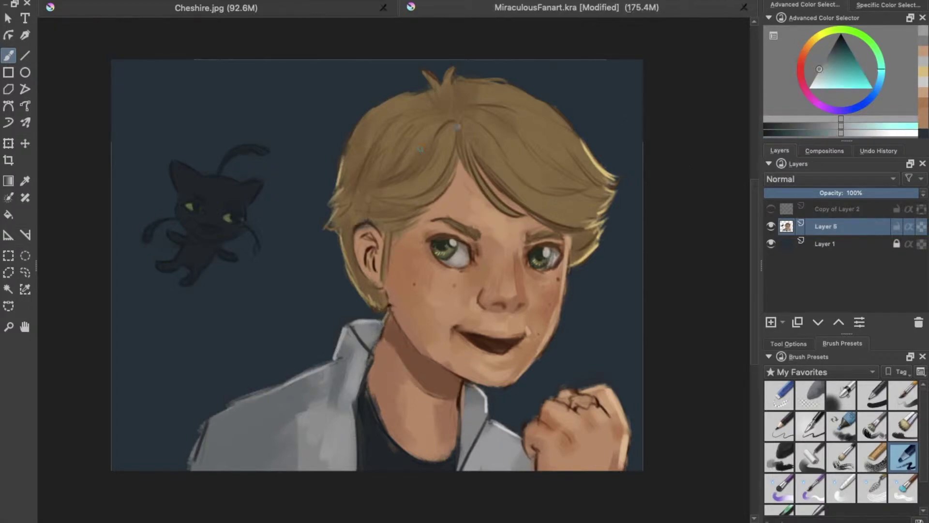
{"action": "left_click", "coordinate": [592, 148], "text": "ctrl"}
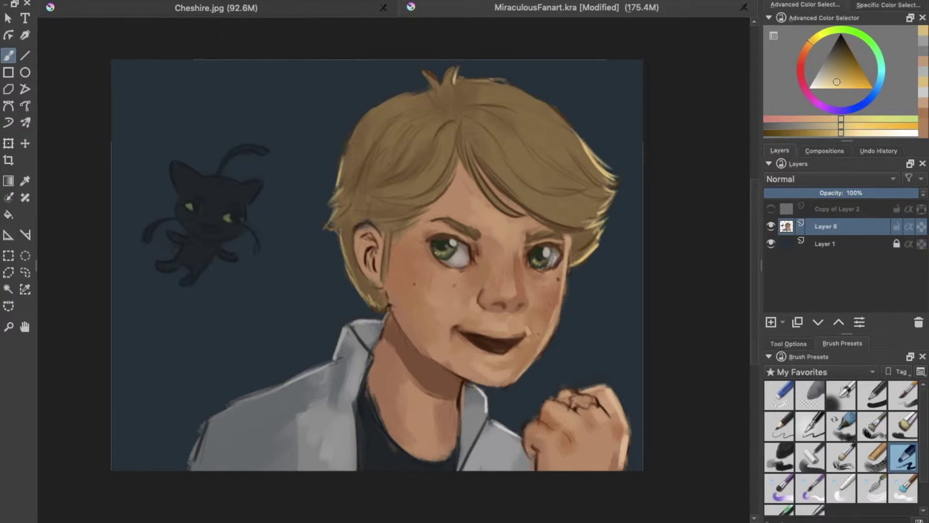
{"action": "left_click_drag", "start_coordinate": [508, 81], "coordinate": [595, 129]}
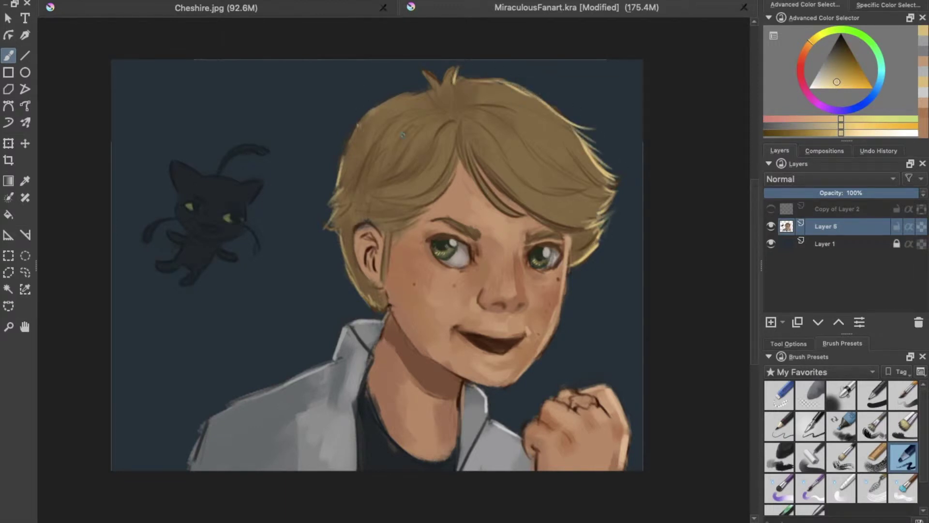
{"action": "left_click", "coordinate": [231, 218], "text": "ctrl"}
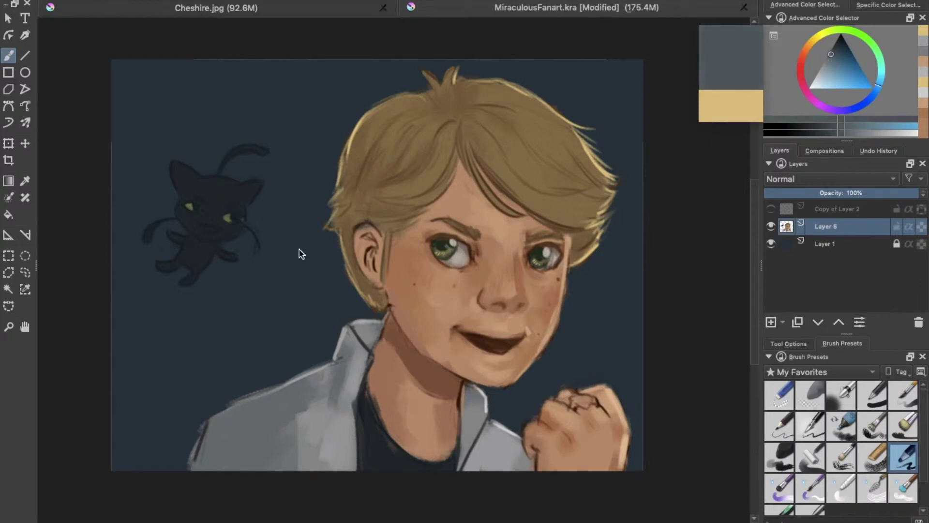
Rim-light the cat's head, tail, lower body and paw, then pick a dark red for the tongue
{"action": "left_click_drag", "start_coordinate": [223, 186], "coordinate": [246, 213]}
{"action": "left_click_drag", "start_coordinate": [224, 174], "coordinate": [256, 153]}
{"action": "left_click_drag", "start_coordinate": [215, 261], "coordinate": [176, 284]}
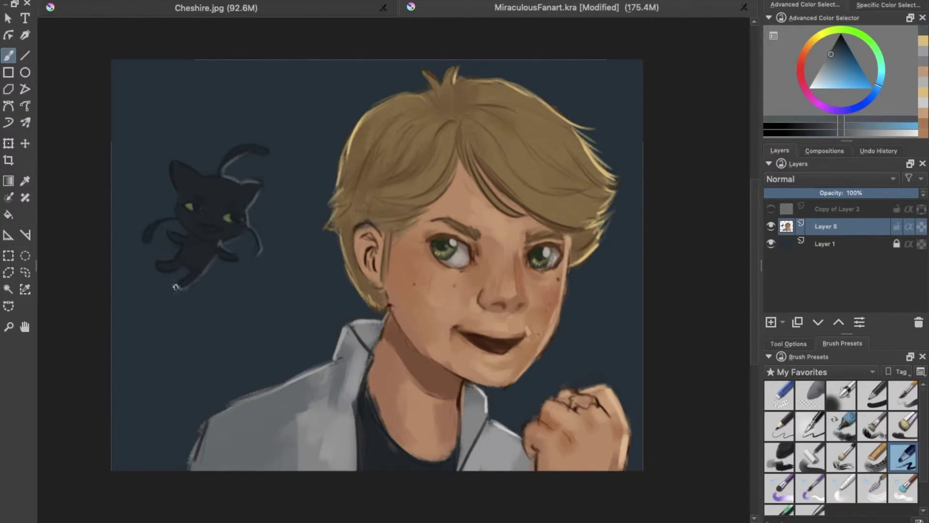
{"action": "left_click_drag", "start_coordinate": [153, 231], "coordinate": [146, 238]}
{"action": "left_click", "coordinate": [801, 61]}
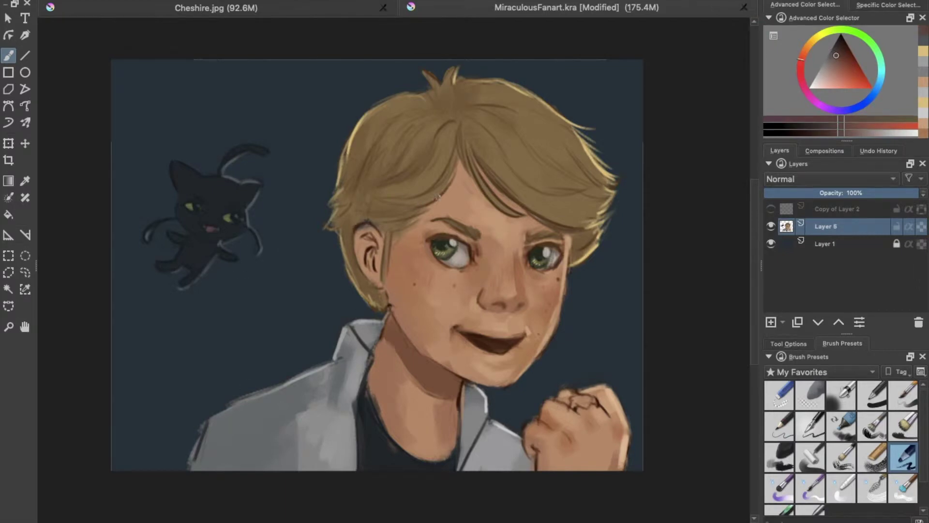
{"action": "left_click", "coordinate": [370, 338], "text": "ctrl"}
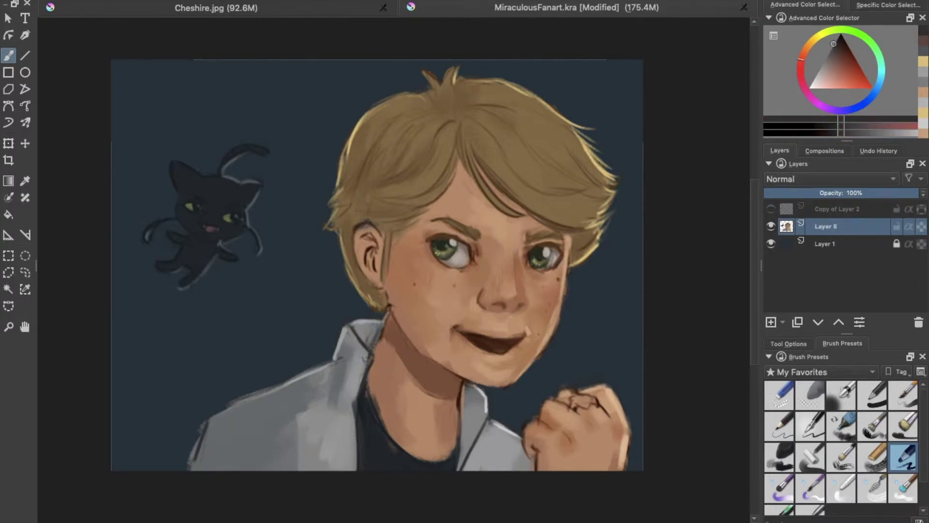
{"action": "left_click", "coordinate": [841, 488]}
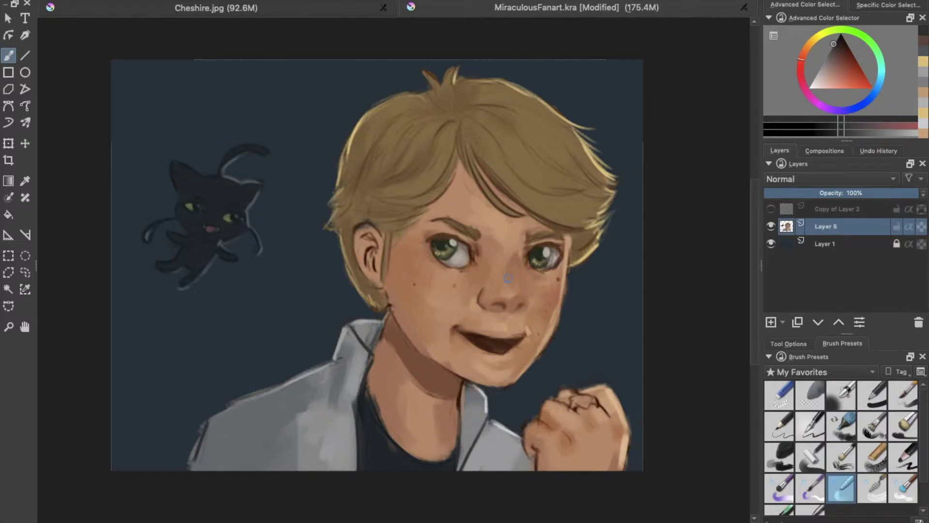
Lighten the mouth corner and repaint the mouth interior in dark reddish-brown
{"action": "left_click_drag", "start_coordinate": [525, 324], "coordinate": [528, 330]}
{"action": "left_click", "coordinate": [903, 457]}
{"action": "left_click", "coordinate": [523, 301], "text": "ctrl"}
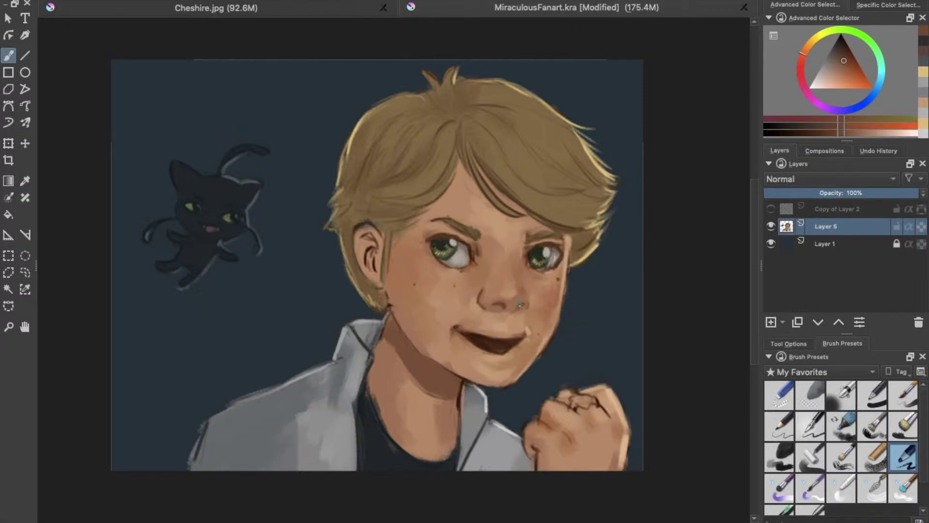
{"action": "left_click", "coordinate": [496, 357], "text": "ctrl"}
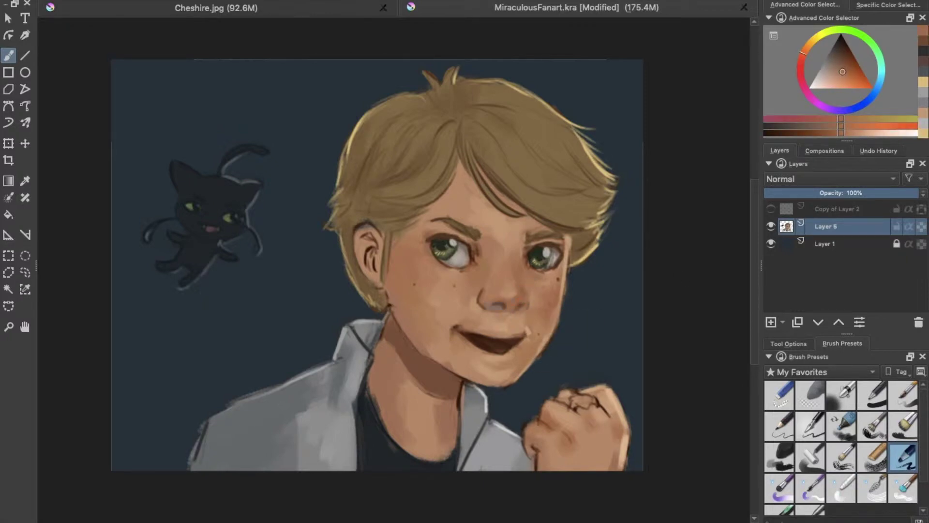
{"action": "left_click_drag", "start_coordinate": [518, 348], "coordinate": [498, 351]}
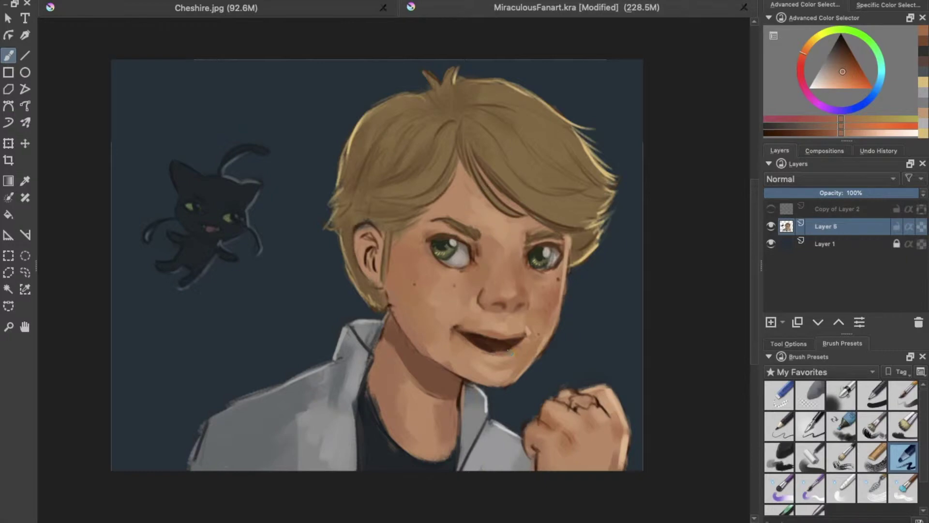
{"action": "left_click", "coordinate": [504, 348], "text": "ctrl"}
{"action": "mouse_move", "coordinate": [837, 54]}
{"action": "left_mouse_down"}
{"action": "mouse_move", "coordinate": [840, 68]}
{"action": "mouse_move", "coordinate": [840, 59]}
{"action": "left_mouse_up"}
{"action": "left_click", "coordinate": [500, 351], "text": "ctrl"}
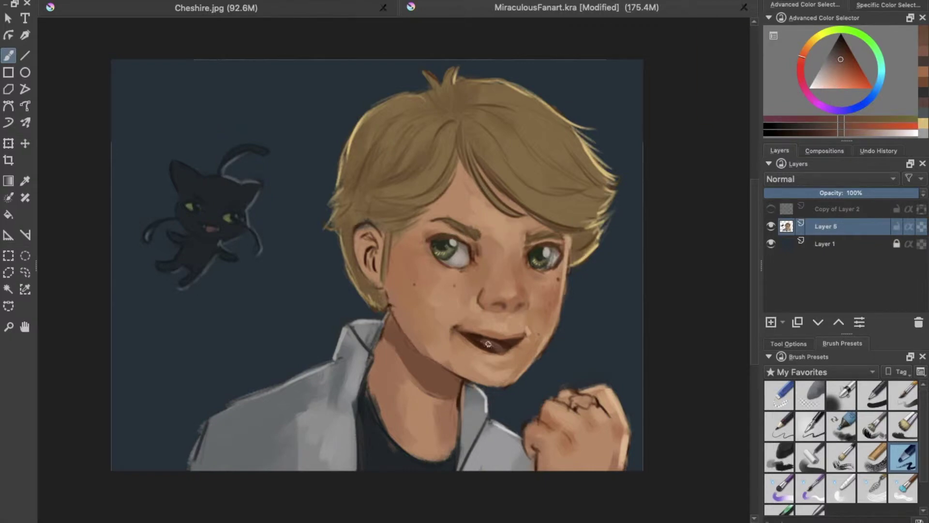
{"action": "left_click_drag", "start_coordinate": [486, 345], "coordinate": [501, 350]}
Shade the jaw and neck edge with a dark reddish-brown shadow colour
{"action": "left_click", "coordinate": [449, 253], "text": "ctrl"}
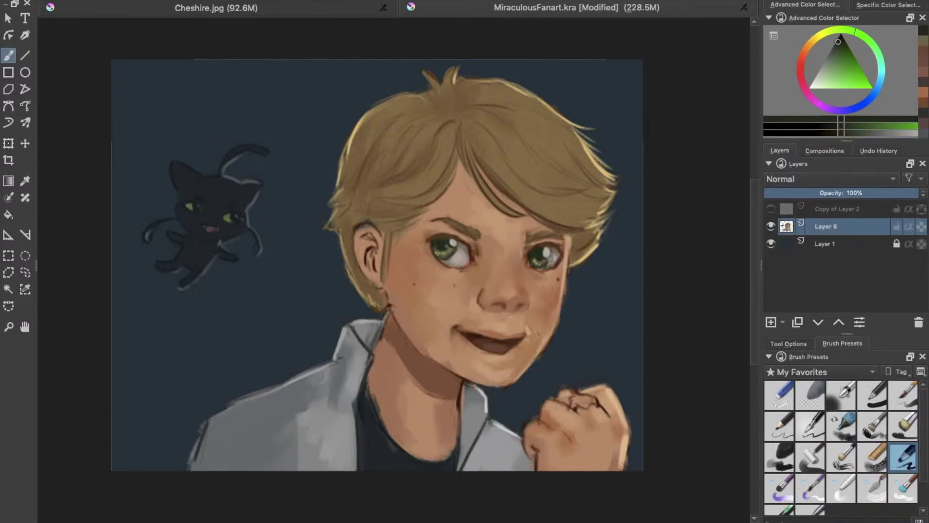
{"action": "left_click", "coordinate": [547, 262], "text": "ctrl"}
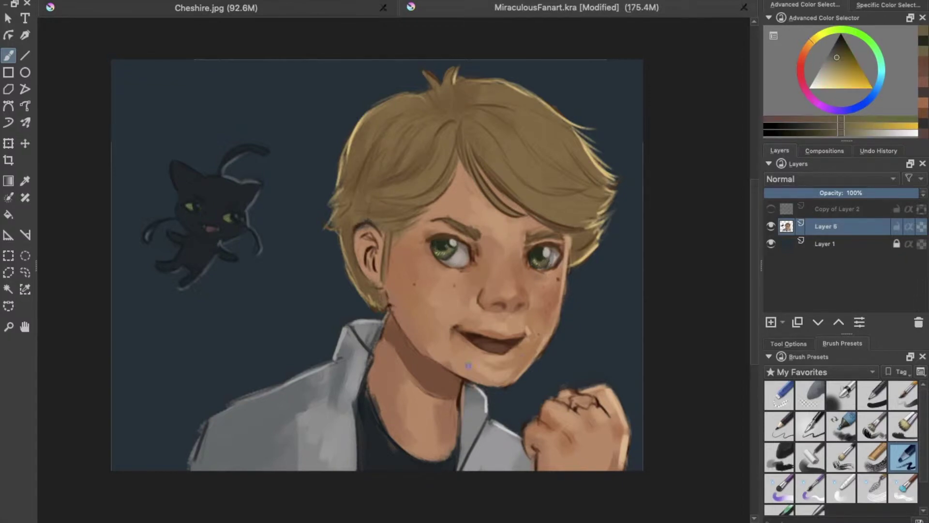
{"action": "left_click", "coordinate": [392, 308], "text": "ctrl"}
{"action": "left_click", "coordinate": [494, 426], "text": "ctrl"}
{"action": "left_click_drag", "start_coordinate": [445, 368], "coordinate": [390, 299]}
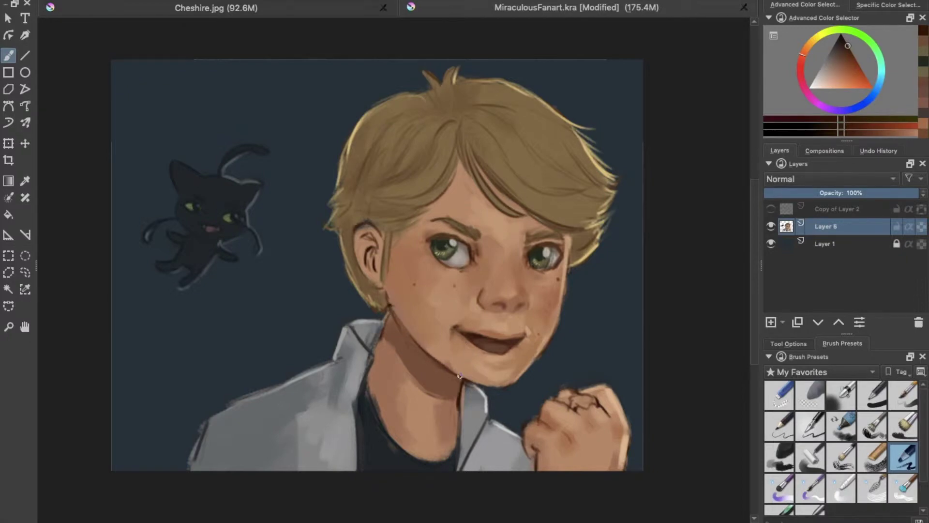
{"action": "left_click", "coordinate": [435, 361], "text": "ctrl"}
{"action": "key", "text": "slash"}
Cover the dark shadow under the jaw with tan and soften the fist's knuckle and lower edge
{"action": "left_click_drag", "start_coordinate": [450, 373], "coordinate": [404, 322]}
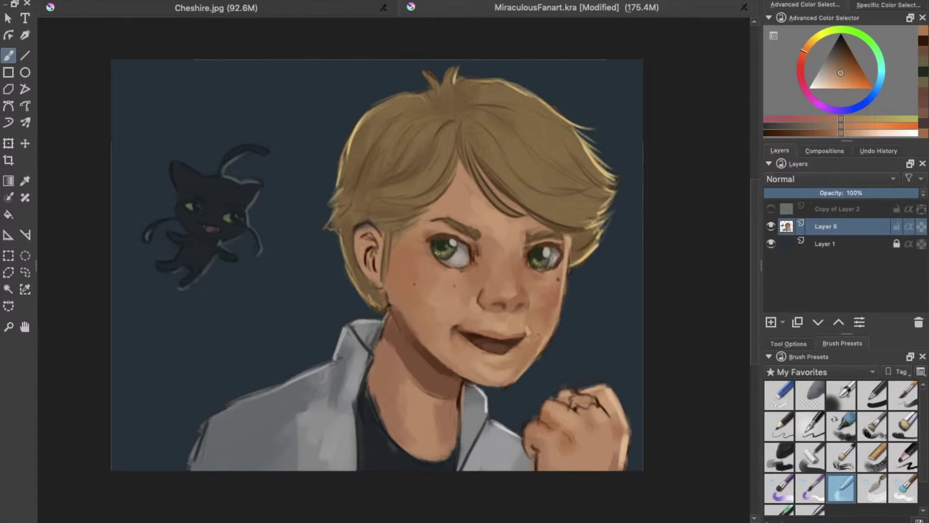
{"action": "left_click_drag", "start_coordinate": [442, 377], "coordinate": [421, 353]}
{"action": "mouse_move", "coordinate": [416, 387]}
{"action": "left_mouse_down"}
{"action": "mouse_move", "coordinate": [445, 400]}
{"action": "mouse_move", "coordinate": [414, 394]}
{"action": "left_mouse_up"}
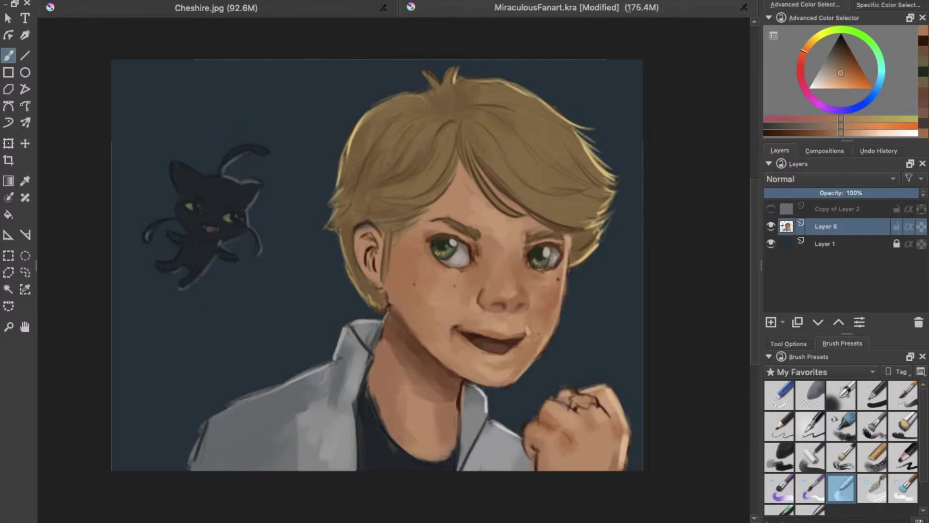
{"action": "left_click_drag", "start_coordinate": [611, 413], "coordinate": [596, 397]}
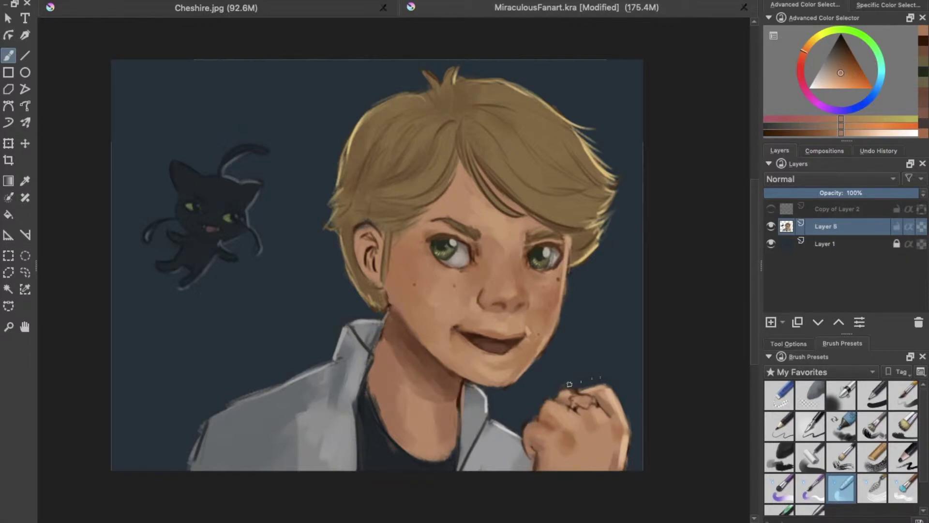
{"action": "left_click_drag", "start_coordinate": [629, 428], "coordinate": [629, 469]}
Rework the jacket collar's edge lines and bring up the Sketch brush set
{"action": "left_click_drag", "start_coordinate": [478, 440], "coordinate": [460, 466]}
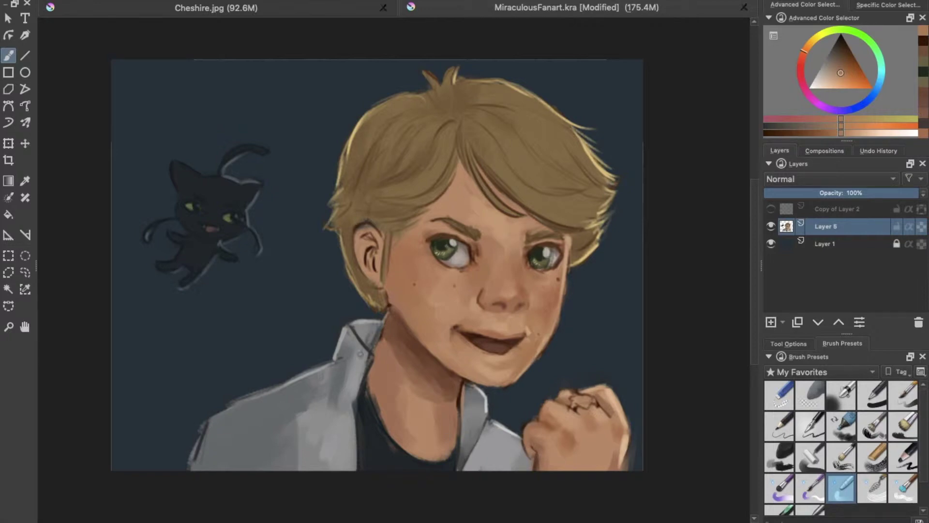
{"action": "left_click_drag", "start_coordinate": [358, 331], "coordinate": [367, 345]}
{"action": "mouse_move", "coordinate": [357, 351]}
{"action": "left_mouse_down"}
{"action": "mouse_move", "coordinate": [360, 368]}
{"action": "mouse_move", "coordinate": [351, 333]}
{"action": "mouse_move", "coordinate": [367, 354]}
{"action": "mouse_move", "coordinate": [357, 390]}
{"action": "mouse_move", "coordinate": [346, 387]}
{"action": "left_mouse_up"}
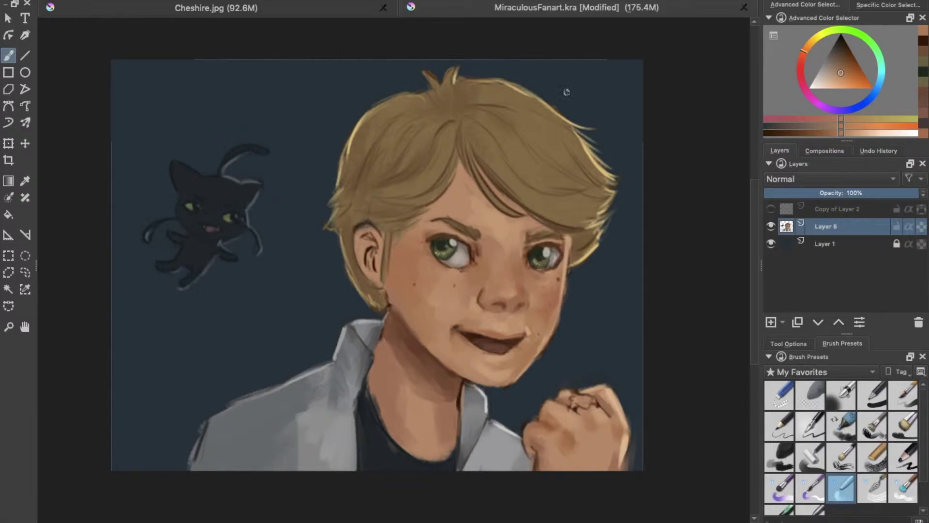
{"action": "left_click", "coordinate": [585, 143], "text": "ctrl"}
{"action": "left_click", "coordinate": [823, 371]}
With a textured Sketch brush, paint lighter strands across the upper hair and near the forehead
{"action": "left_click", "coordinate": [787, 347]}
{"action": "mouse_move", "coordinate": [529, 167]}
{"action": "left_mouse_down"}
{"action": "mouse_move", "coordinate": [506, 128]}
{"action": "mouse_move", "coordinate": [539, 121]}
{"action": "left_mouse_up"}
{"action": "left_click", "coordinate": [900, 479]}
{"action": "left_click", "coordinate": [537, 169], "text": "ctrl"}
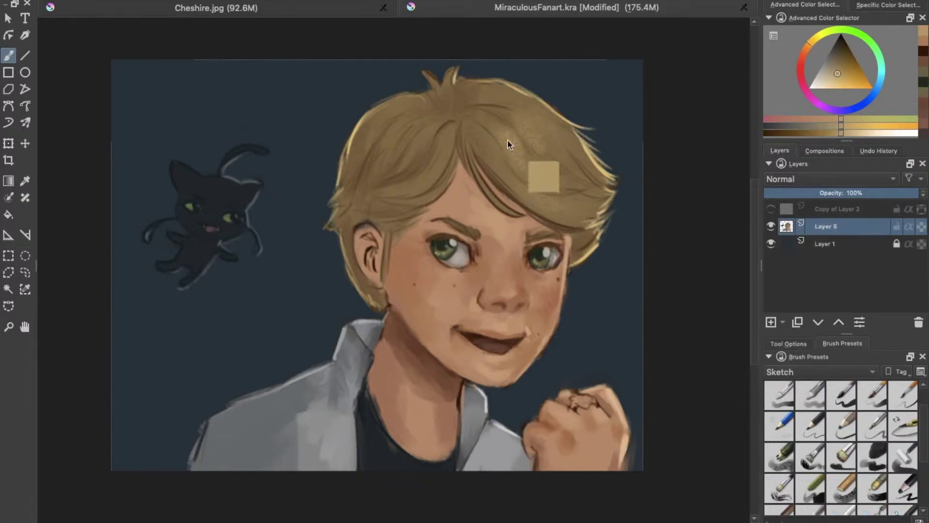
{"action": "mouse_move", "coordinate": [544, 177]}
{"action": "left_mouse_down"}
{"action": "mouse_move", "coordinate": [576, 151]}
{"action": "mouse_move", "coordinate": [578, 133]}
{"action": "mouse_move", "coordinate": [588, 145]}
{"action": "mouse_move", "coordinate": [580, 138]}
{"action": "left_mouse_up"}
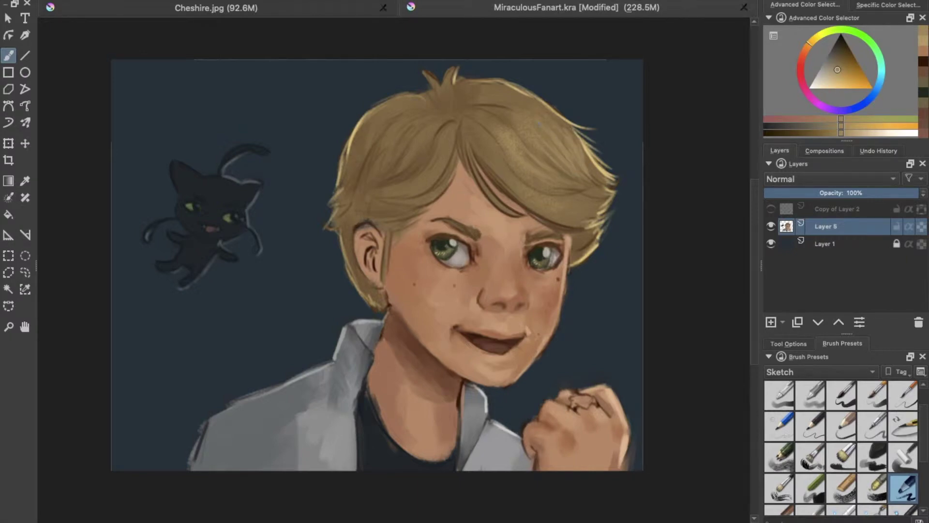
{"action": "left_click_drag", "start_coordinate": [514, 135], "coordinate": [545, 115]}
{"action": "mouse_move", "coordinate": [506, 159]}
{"action": "left_mouse_down"}
{"action": "mouse_move", "coordinate": [508, 173]}
{"action": "mouse_move", "coordinate": [556, 201]}
{"action": "mouse_move", "coordinate": [543, 217]}
{"action": "left_mouse_up"}
{"action": "left_click_drag", "start_coordinate": [484, 189], "coordinate": [517, 215]}
{"action": "left_click_drag", "start_coordinate": [447, 160], "coordinate": [413, 196]}
{"action": "mouse_move", "coordinate": [442, 127]}
{"action": "left_mouse_down"}
{"action": "mouse_move", "coordinate": [423, 183]}
{"action": "mouse_move", "coordinate": [438, 196]}
{"action": "mouse_move", "coordinate": [384, 141]}
{"action": "mouse_move", "coordinate": [358, 133]}
{"action": "left_mouse_up"}
Sample lighter hair colours and paint a light edge below the hair
{"action": "left_click", "coordinate": [524, 169], "text": "ctrl"}
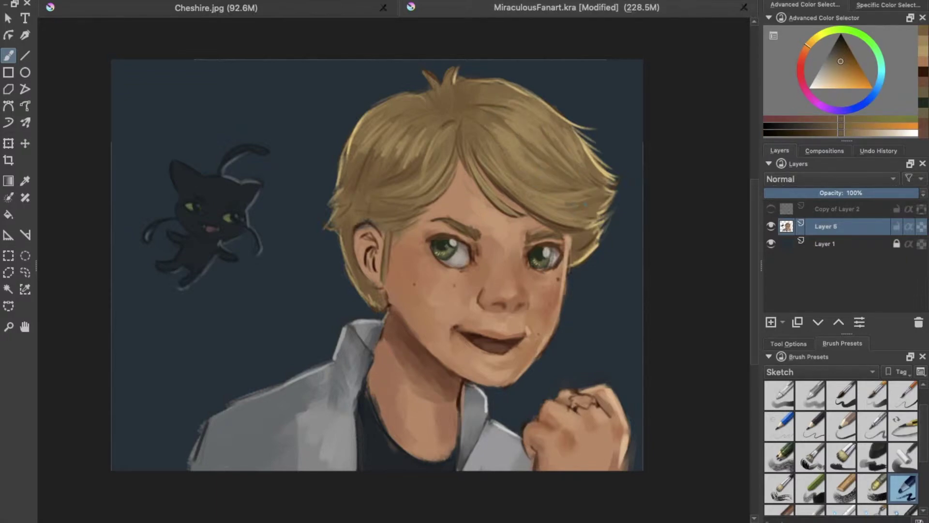
{"action": "left_click", "coordinate": [556, 198], "text": "ctrl"}
{"action": "left_click", "coordinate": [569, 215], "text": "ctrl"}
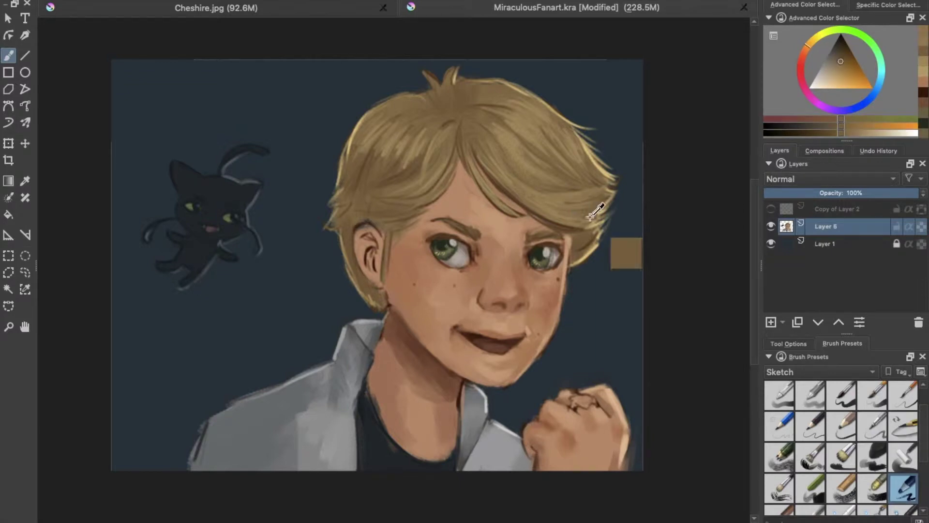
{"action": "left_click", "coordinate": [614, 234], "text": "ctrl"}
{"action": "left_click", "coordinate": [519, 192], "text": "ctrl"}
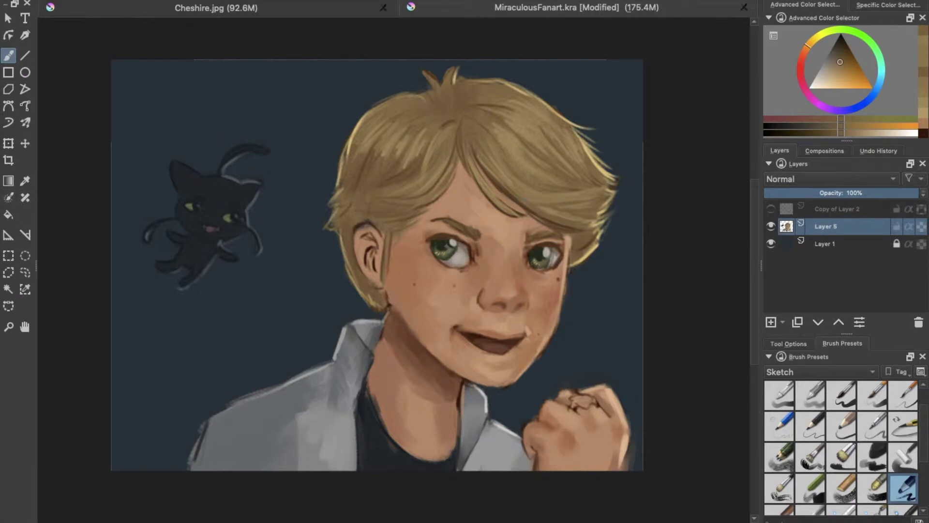
{"action": "left_click", "coordinate": [570, 230], "text": "ctrl"}
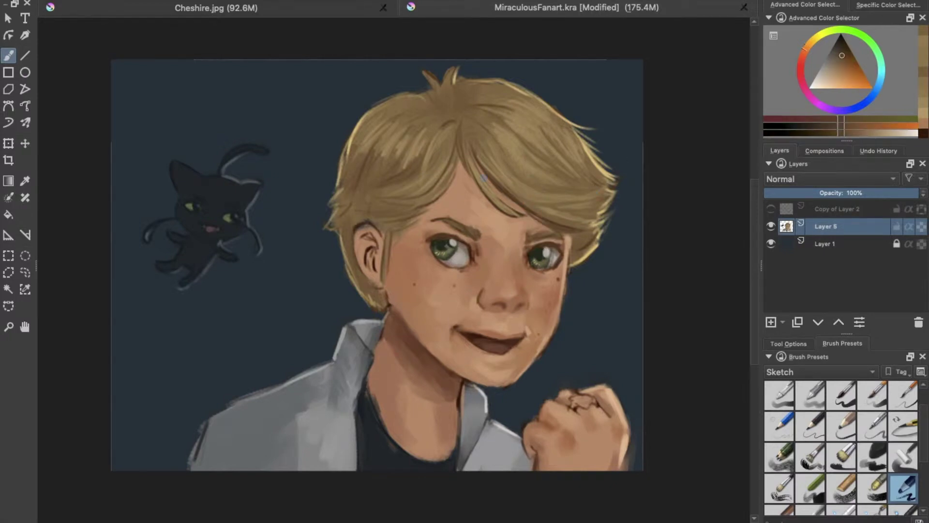
{"action": "left_click_drag", "start_coordinate": [574, 239], "coordinate": [568, 264]}
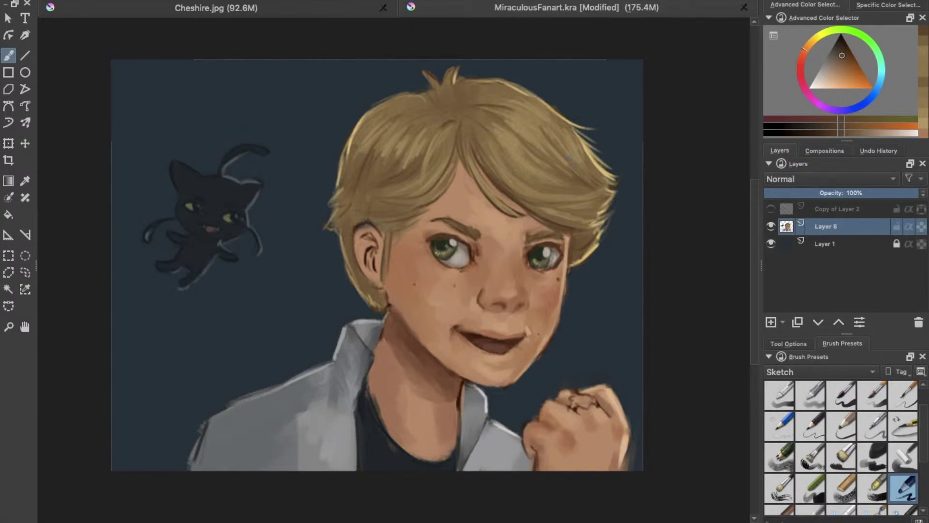
Add warm tan strokes into the left hair and touch up the ear with a redder skin tone
{"action": "left_click", "coordinate": [494, 131], "text": "ctrl"}
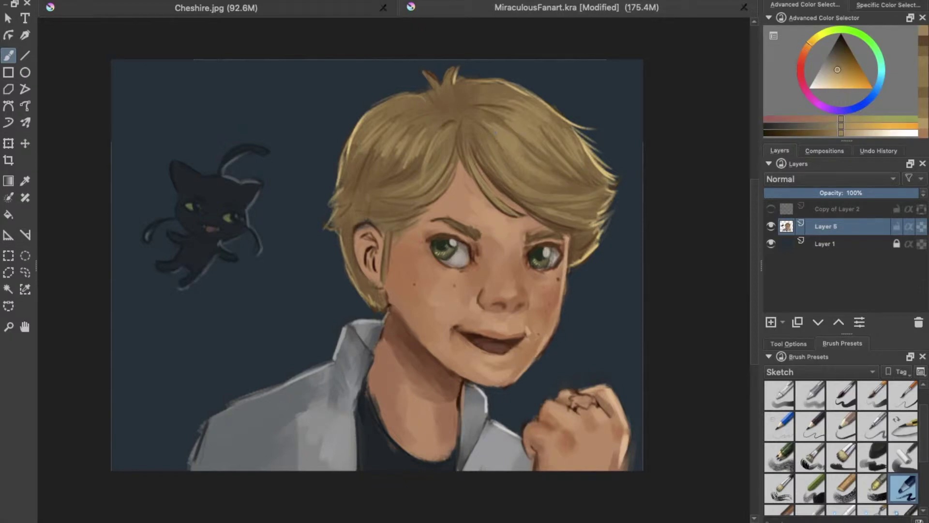
{"action": "left_click", "coordinate": [406, 164], "text": "ctrl"}
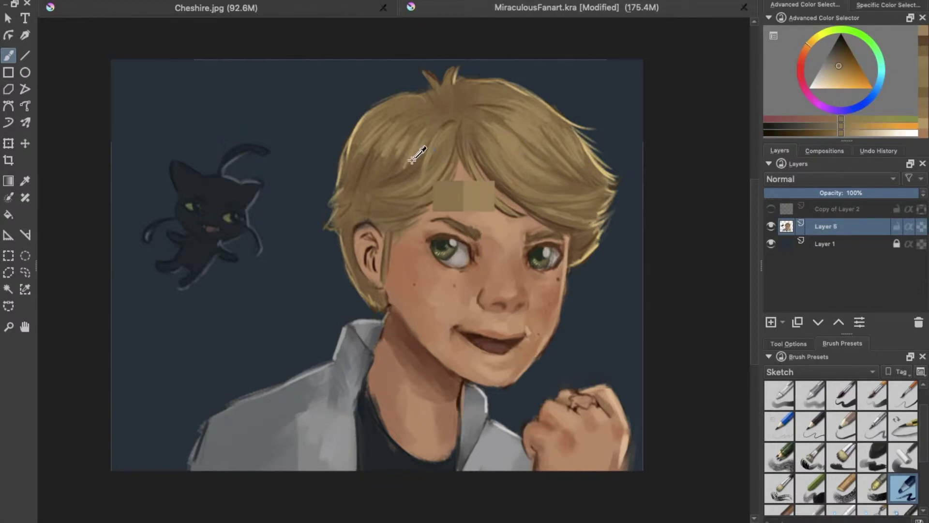
{"action": "left_click_drag", "start_coordinate": [392, 158], "coordinate": [374, 177]}
{"action": "left_click_drag", "start_coordinate": [371, 166], "coordinate": [364, 177]}
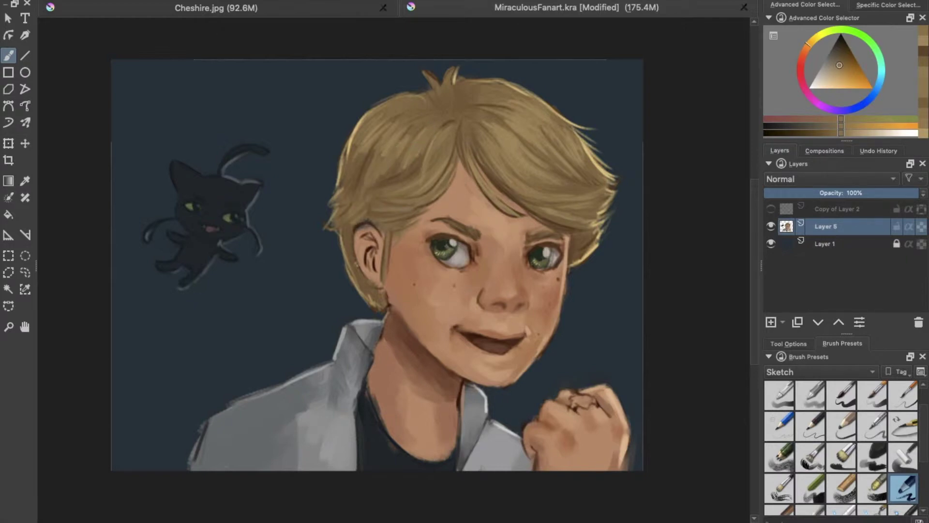
{"action": "left_click", "coordinate": [391, 255], "text": "ctrl"}
{"action": "mouse_move", "coordinate": [372, 234]}
{"action": "left_mouse_down"}
{"action": "mouse_move", "coordinate": [359, 243]}
{"action": "mouse_move", "coordinate": [373, 275]}
{"action": "left_mouse_up"}
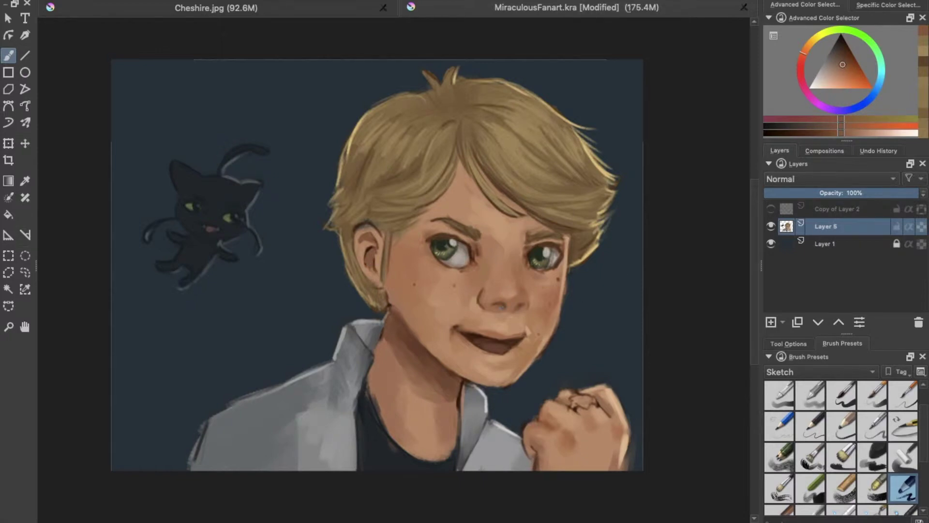
Brush light golden highlights into the hair and along its right edge
{"action": "left_click", "coordinate": [453, 189], "text": "ctrl"}
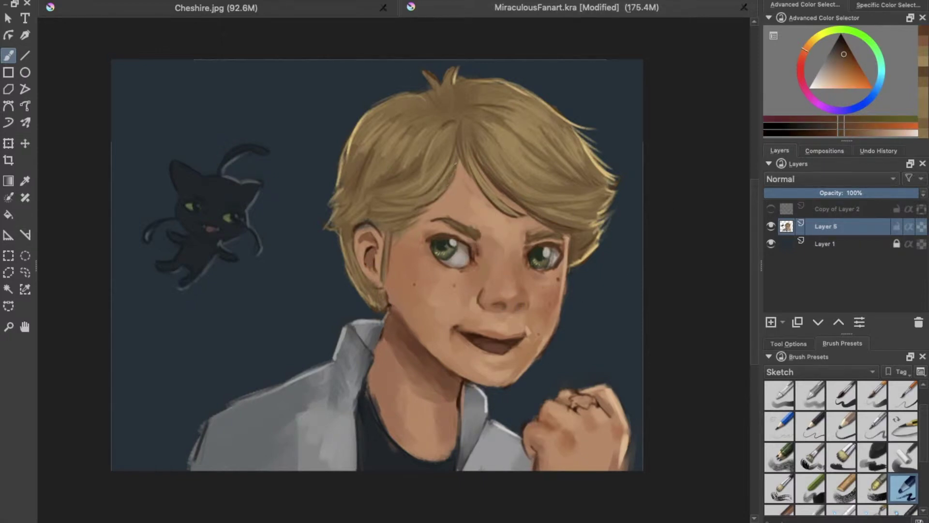
{"action": "left_click", "coordinate": [440, 188], "text": "ctrl"}
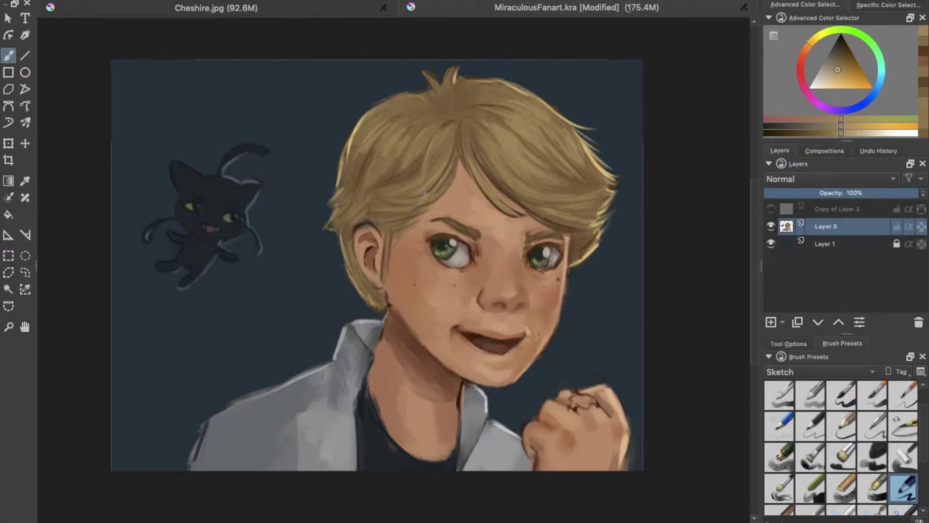
{"action": "left_click", "coordinate": [578, 119], "text": "ctrl"}
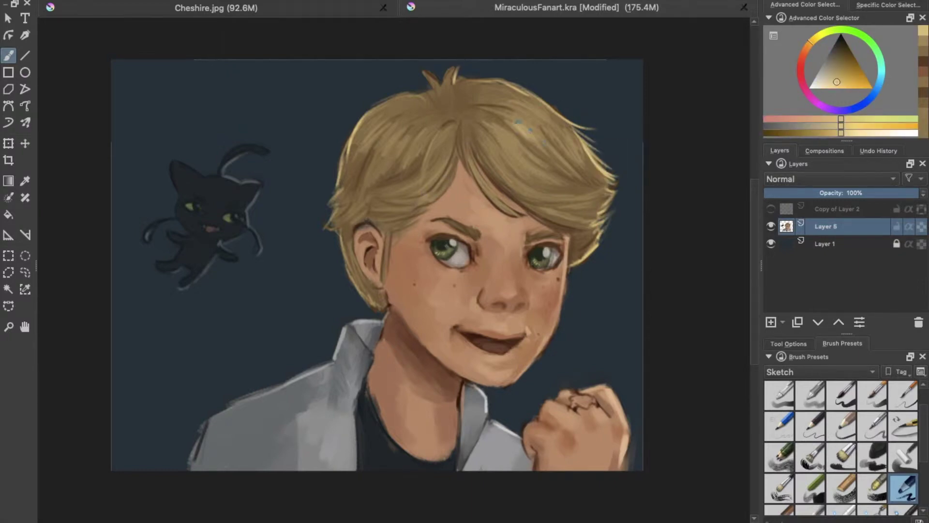
{"action": "mouse_move", "coordinate": [546, 112]}
{"action": "left_mouse_down"}
{"action": "mouse_move", "coordinate": [505, 145]}
{"action": "mouse_move", "coordinate": [541, 189]}
{"action": "left_mouse_up"}
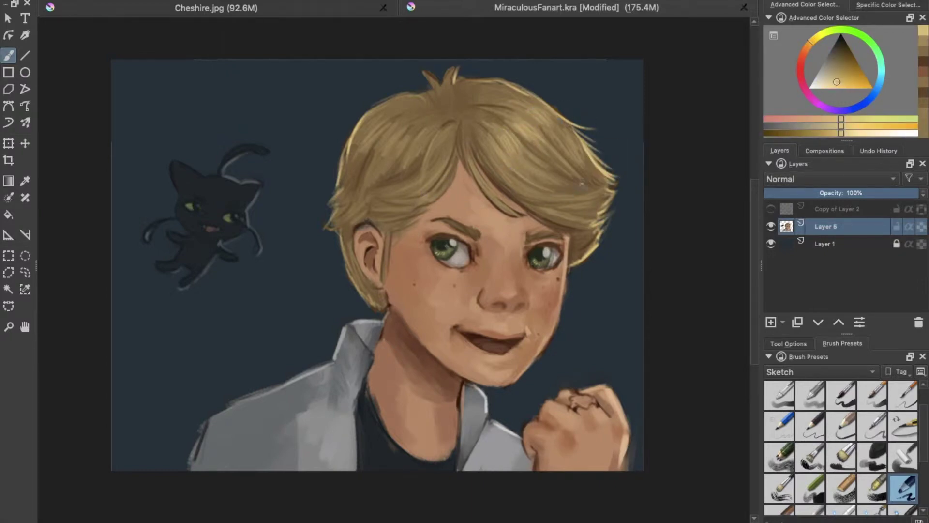
{"action": "mouse_move", "coordinate": [554, 134]}
{"action": "left_mouse_down"}
{"action": "mouse_move", "coordinate": [598, 169]}
{"action": "mouse_move", "coordinate": [571, 184]}
{"action": "mouse_move", "coordinate": [571, 208]}
{"action": "mouse_move", "coordinate": [586, 223]}
{"action": "left_mouse_up"}
Paint a medium-brown shadow into the lower hair and pick a darker orange-brown
{"action": "left_click", "coordinate": [487, 103], "text": "ctrl"}
{"action": "left_click", "coordinate": [486, 103], "text": "ctrl"}
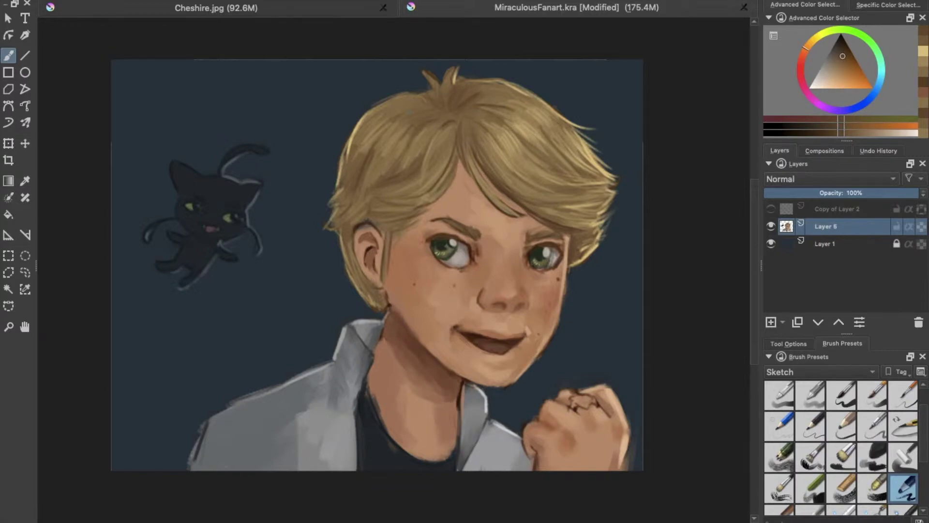
{"action": "left_click_drag", "start_coordinate": [360, 274], "coordinate": [385, 293]}
{"action": "left_click", "coordinate": [525, 330], "text": "ctrl"}
{"action": "left_click", "coordinate": [521, 303], "text": "ctrl"}
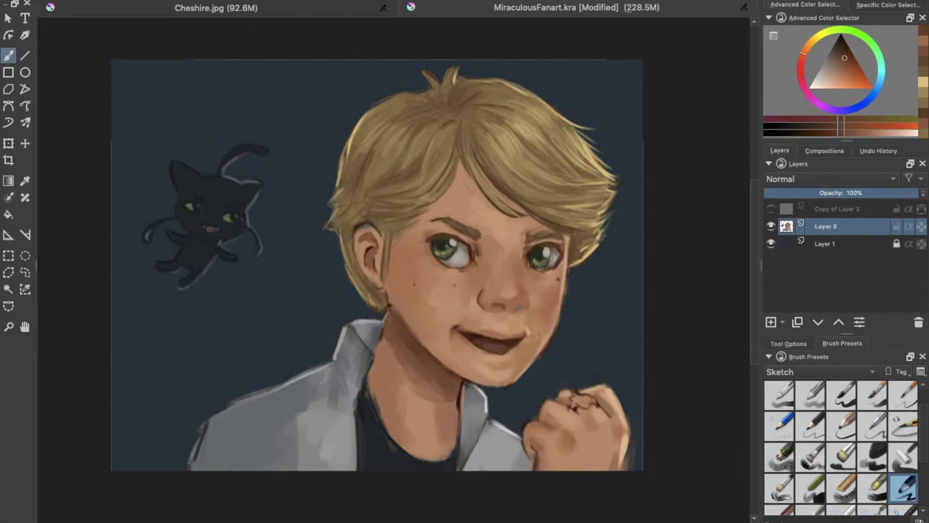
Sample lighter skin tones from face and neck, paint a short cheek stroke, then undo it
{"action": "left_click", "coordinate": [493, 299], "text": "ctrl"}
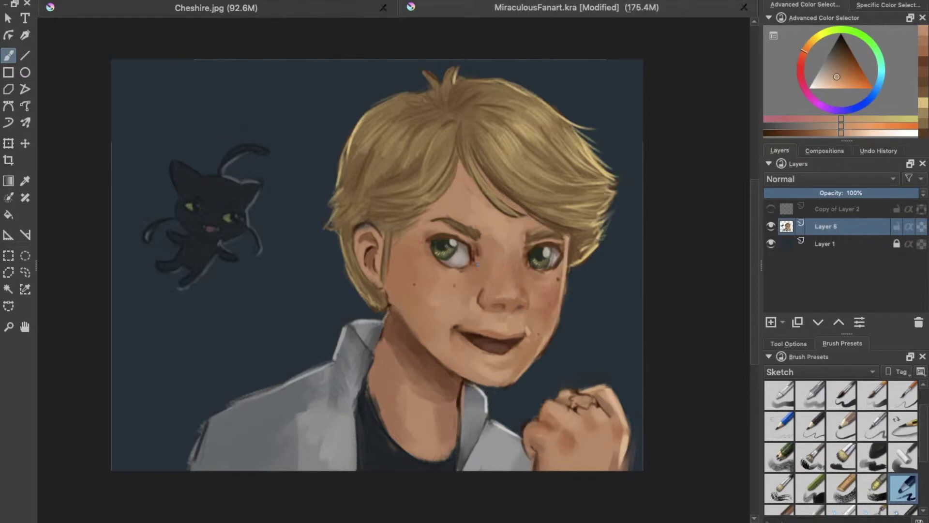
{"action": "left_click", "coordinate": [530, 275]}
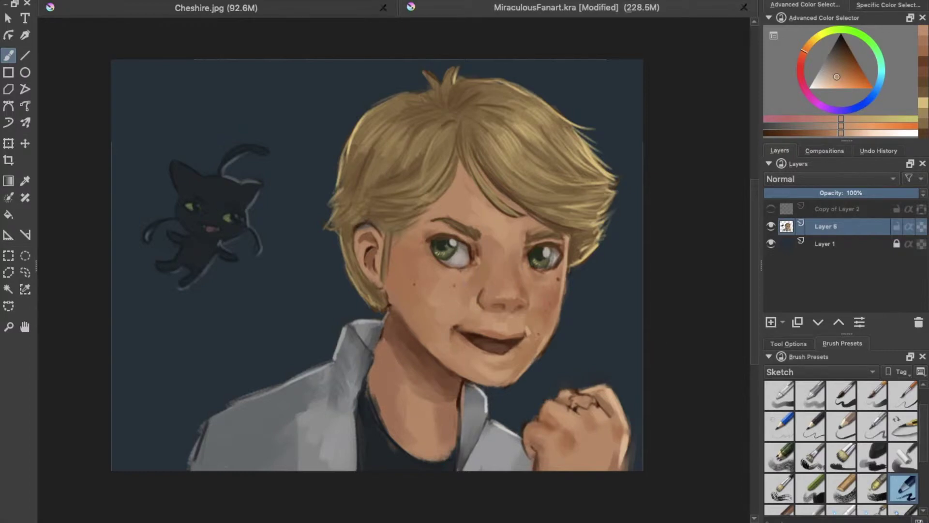
{"action": "left_click", "coordinate": [513, 322], "text": "ctrl"}
{"action": "left_click", "coordinate": [505, 329], "text": "ctrl"}
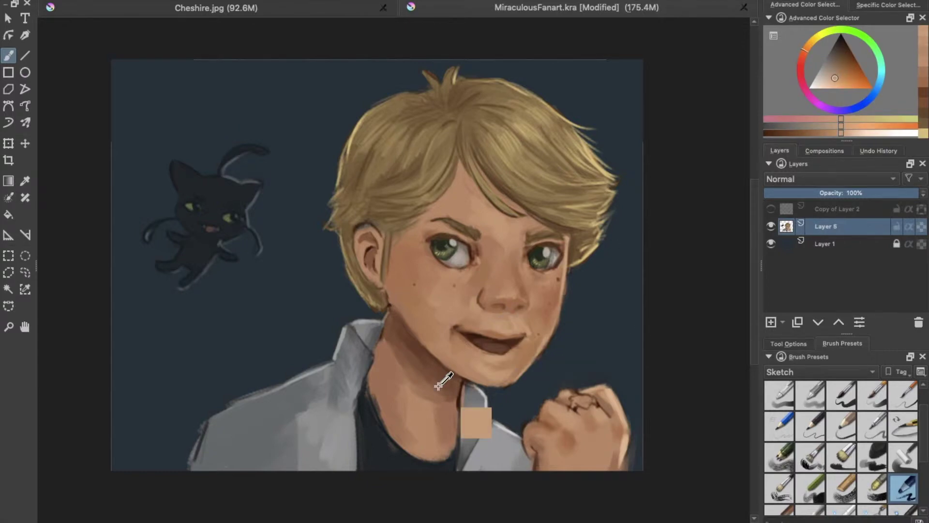
{"action": "left_click", "coordinate": [398, 263], "text": "ctrl"}
{"action": "left_click", "coordinate": [423, 291], "text": "ctrl"}
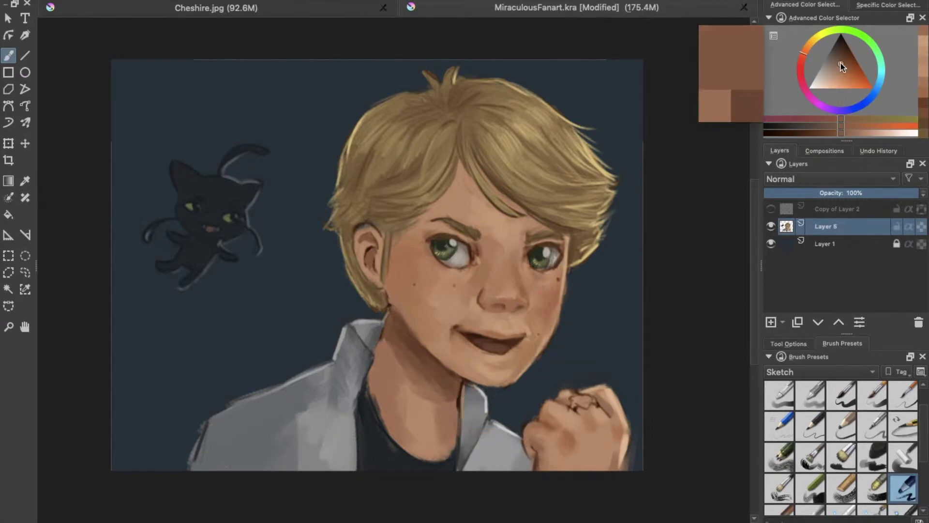
{"action": "left_click_drag", "start_coordinate": [393, 287], "coordinate": [399, 289]}
{"action": "key", "text": "ctrl+z"}
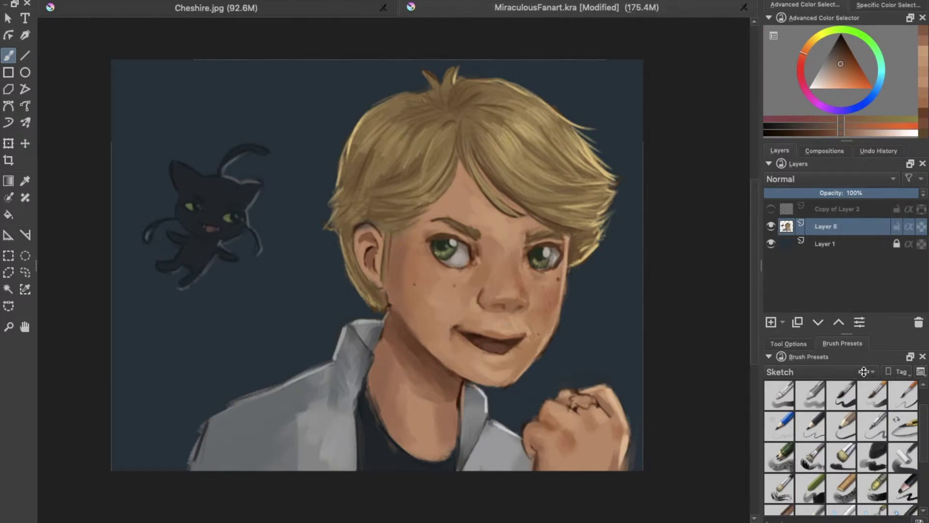
Try textured-brush strokes on the neck and jacket collar in cyan-grey, undoing both
{"action": "left_click", "coordinate": [842, 489]}
{"action": "left_click_drag", "start_coordinate": [403, 406], "coordinate": [393, 394]}
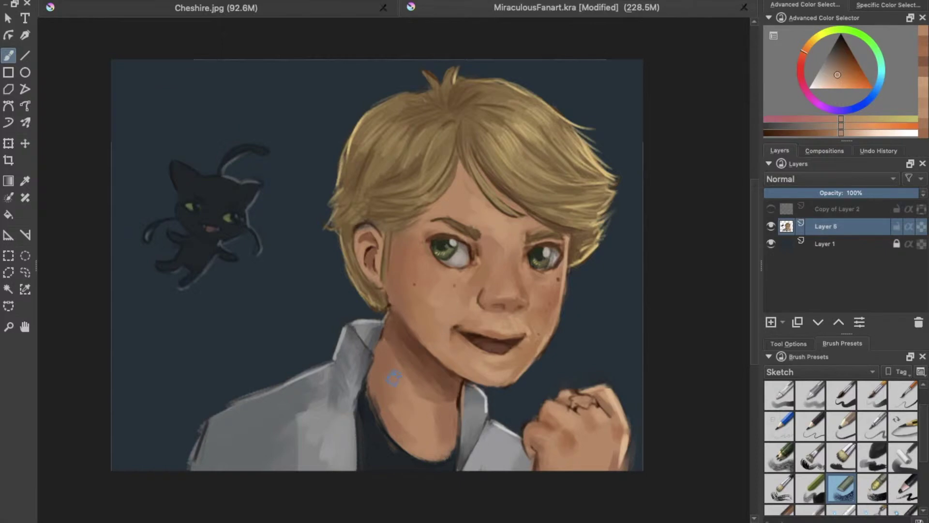
{"action": "key", "text": "ctrl+z"}
{"action": "left_click", "coordinate": [345, 391], "text": "ctrl"}
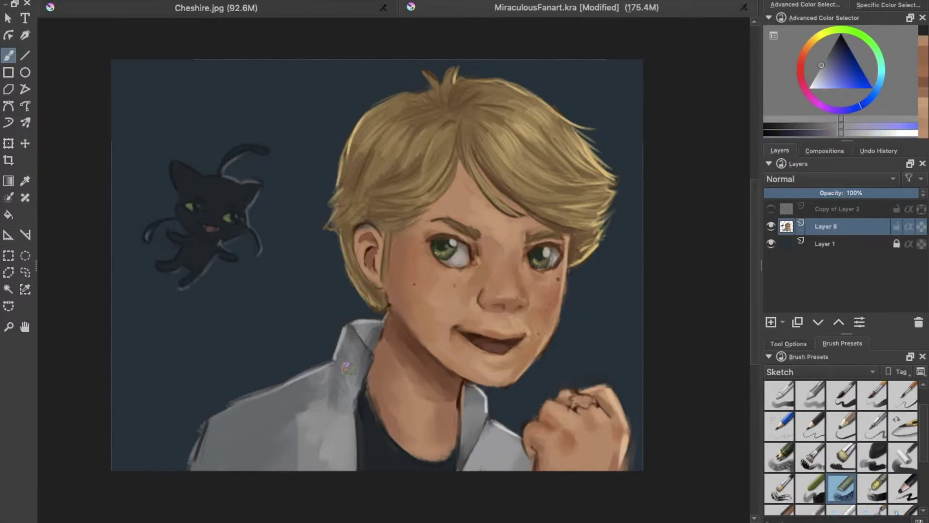
{"action": "left_click", "coordinate": [341, 368], "text": "ctrl"}
{"action": "left_click_drag", "start_coordinate": [315, 436], "coordinate": [306, 430]}
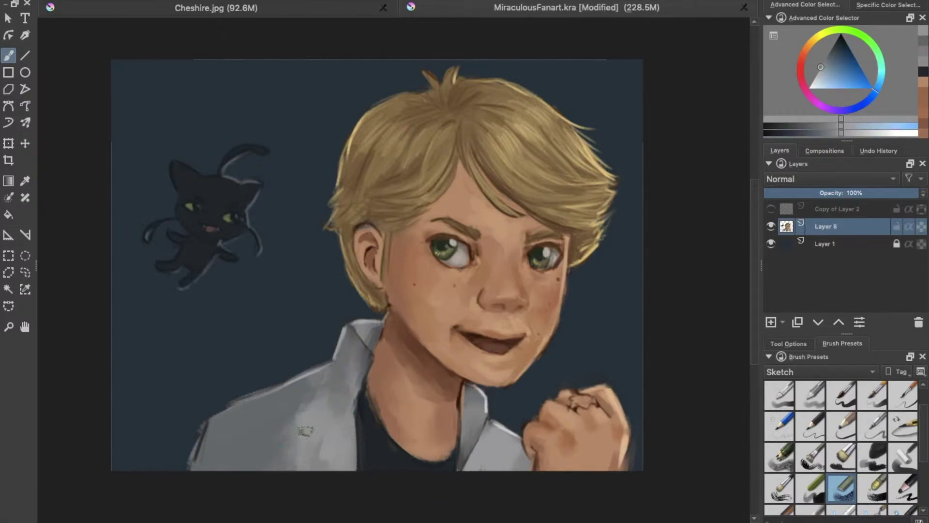
{"action": "key", "text": "ctrl+z"}
Paint the ring on the hand black with the ink pen
{"action": "key", "text": "d"}
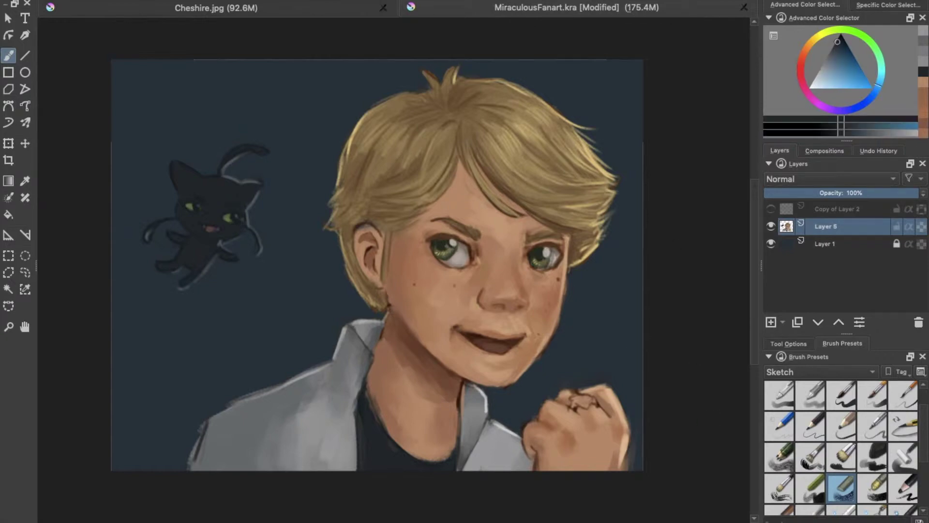
{"action": "key", "text": "slash"}
{"action": "left_click_drag", "start_coordinate": [581, 394], "coordinate": [587, 402]}
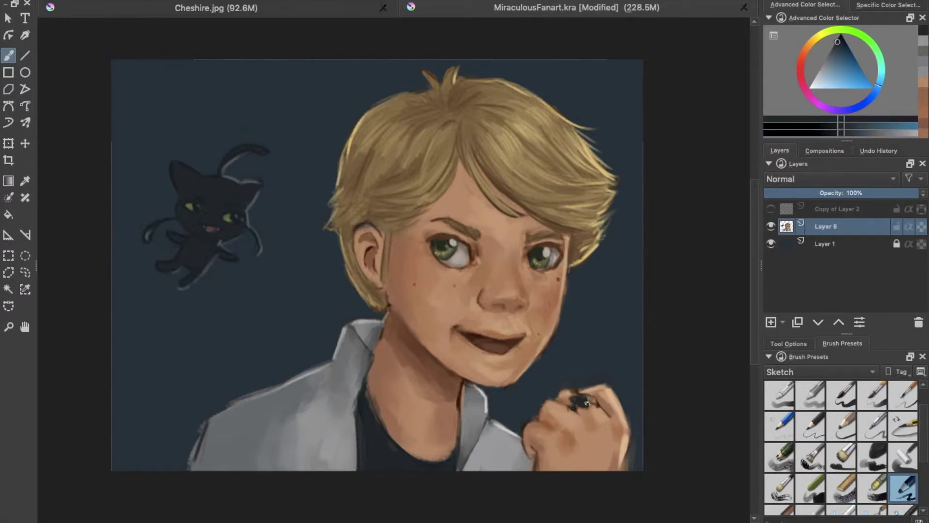
Paint yellow-green ring and eye highlights on a new Color Dodge layer, then merge into Layer 5
{"action": "left_click", "coordinate": [229, 236], "text": "ctrl"}
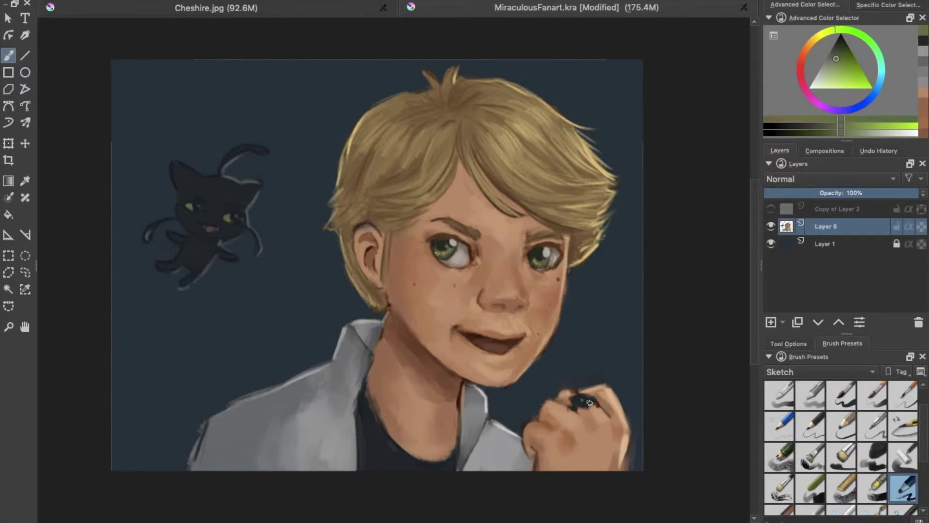
{"action": "left_click", "coordinate": [771, 322]}
{"action": "left_click", "coordinate": [829, 179]}
{"action": "left_click", "coordinate": [786, 230]}
{"action": "left_click_drag", "start_coordinate": [584, 406], "coordinate": [578, 398]}
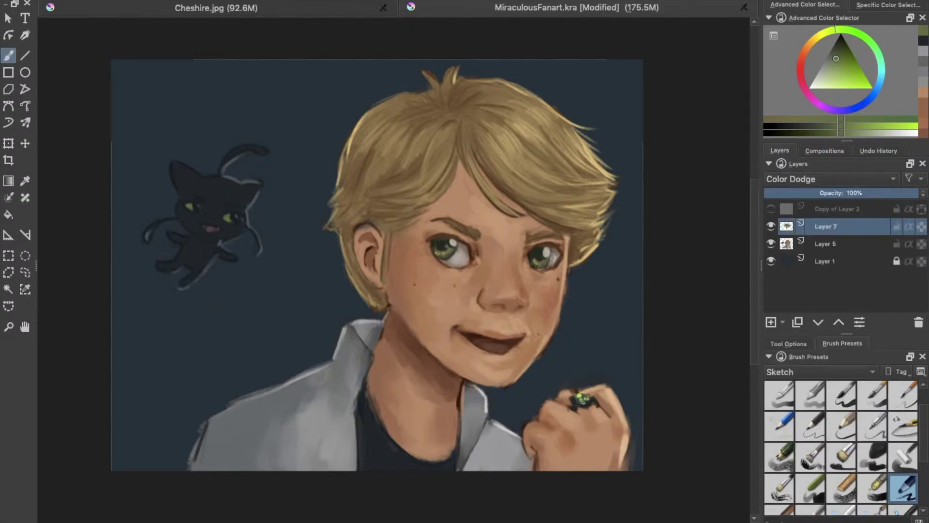
{"action": "left_click_drag", "start_coordinate": [437, 248], "coordinate": [445, 254]}
{"action": "left_click", "coordinate": [532, 260]}
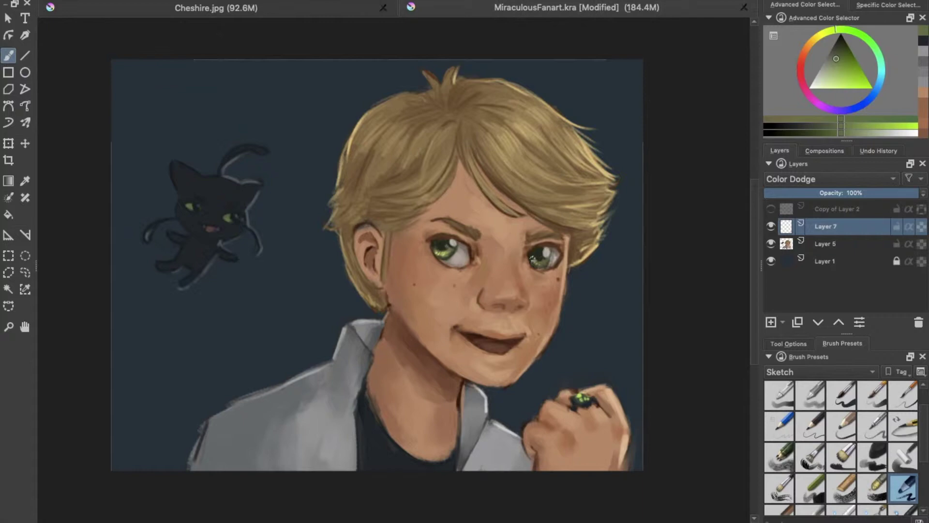
{"action": "key", "text": "ctrl+e"}
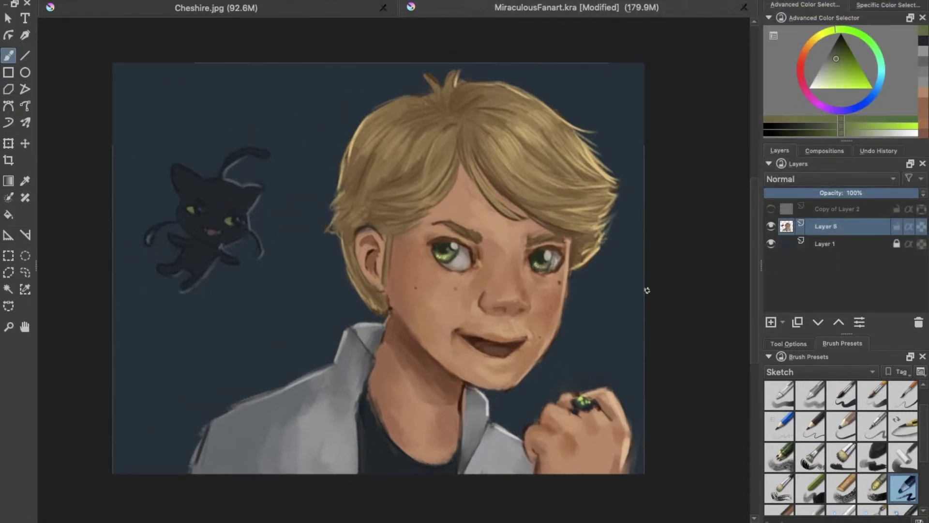
{"action": "left_click", "coordinate": [817, 371]}
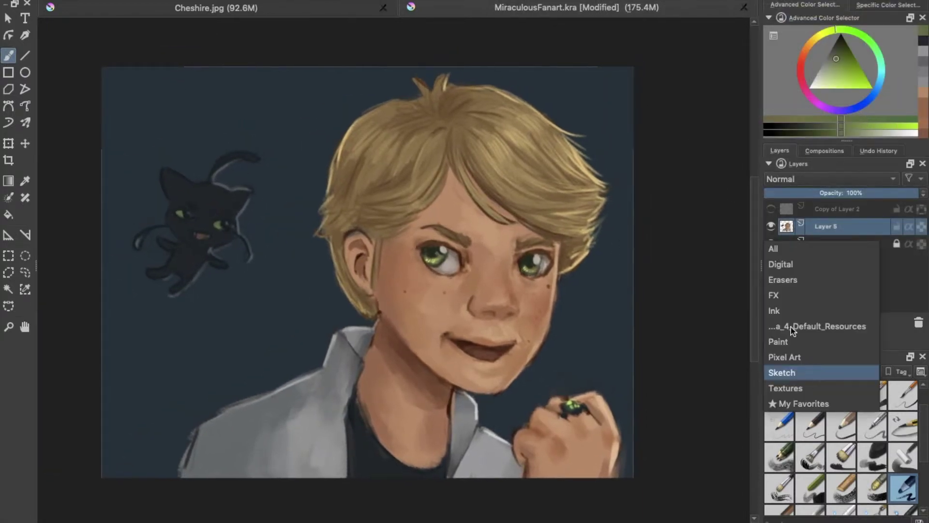
Try a Digital set brush, then activate My Favorites and sample the cat's dark blue
{"action": "left_click", "coordinate": [779, 264]}
{"action": "left_click", "coordinate": [779, 468]}
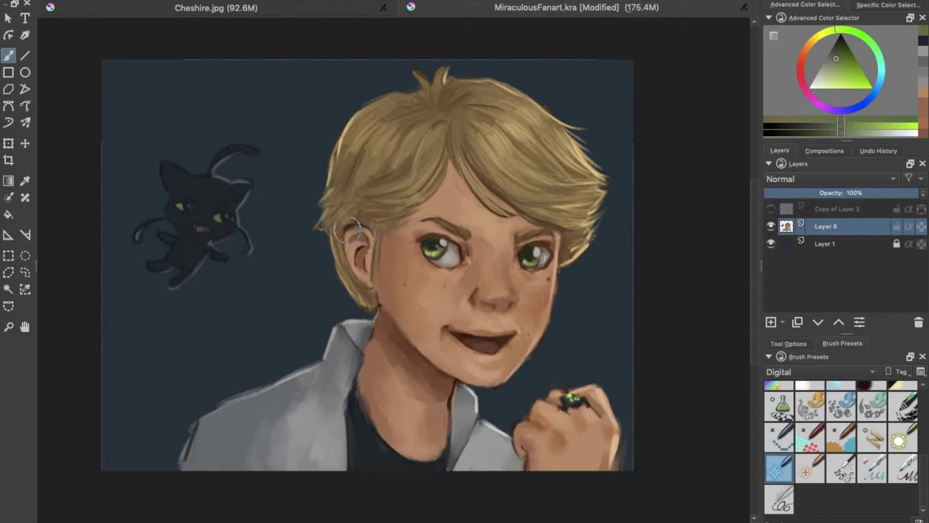
{"action": "left_click", "coordinate": [825, 371]}
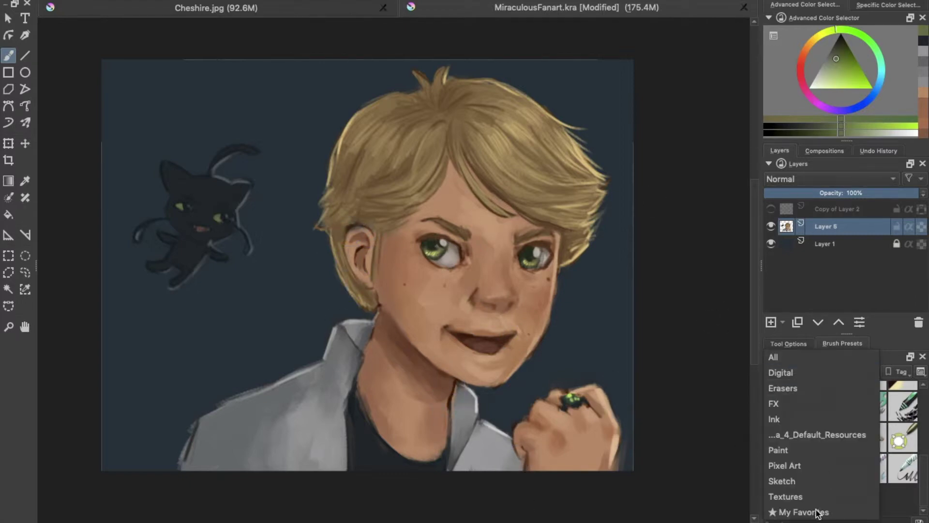
{"action": "left_click", "coordinate": [798, 508]}
{"action": "left_click", "coordinate": [172, 227], "text": "ctrl"}
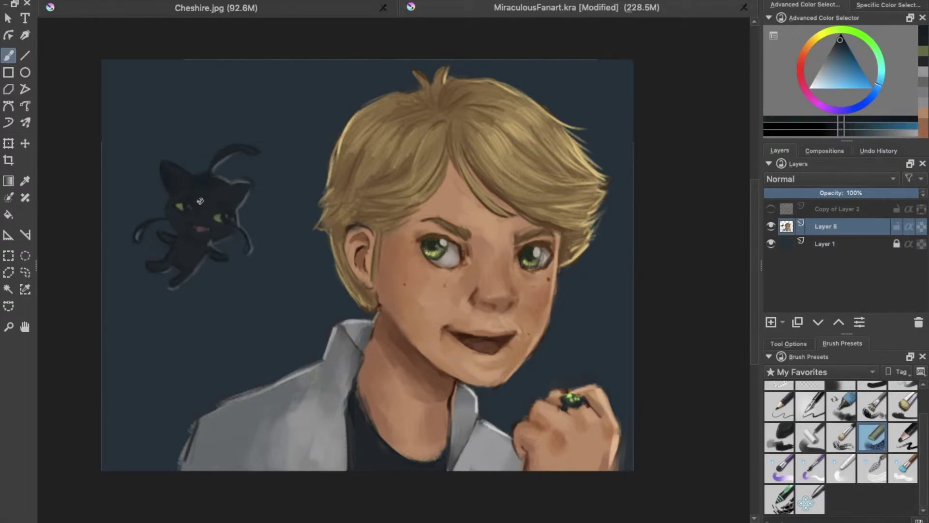
Shade the cat's face with blue-grey strokes, resampling the cat's blues and yellow-green eye colour
{"action": "left_click_drag", "start_coordinate": [170, 258], "coordinate": [184, 264]}
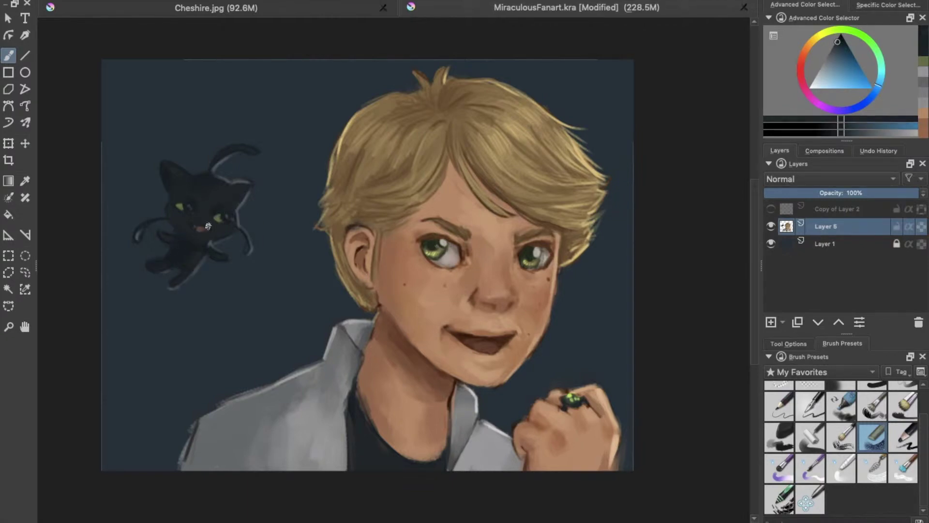
{"action": "left_click_drag", "start_coordinate": [234, 198], "coordinate": [242, 193]}
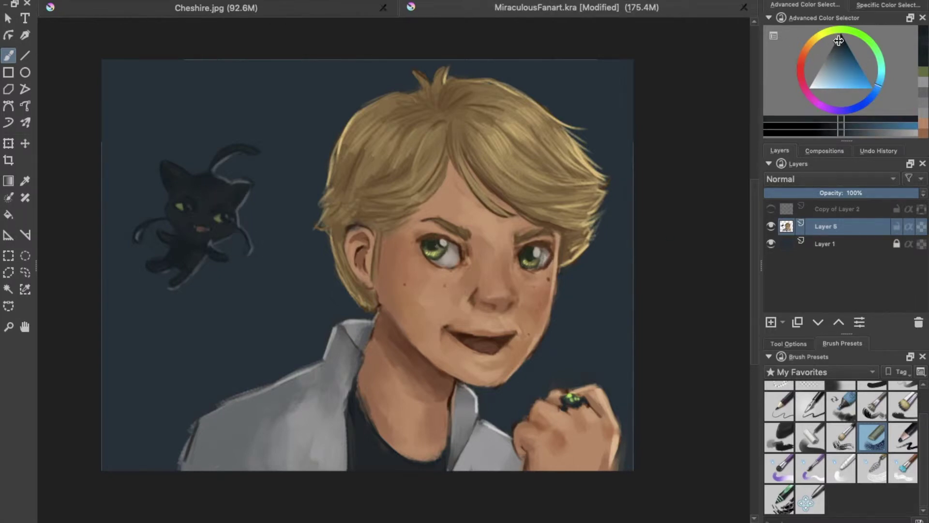
{"action": "left_click", "coordinate": [214, 193], "text": "ctrl"}
{"action": "left_click_drag", "start_coordinate": [207, 221], "coordinate": [194, 220]}
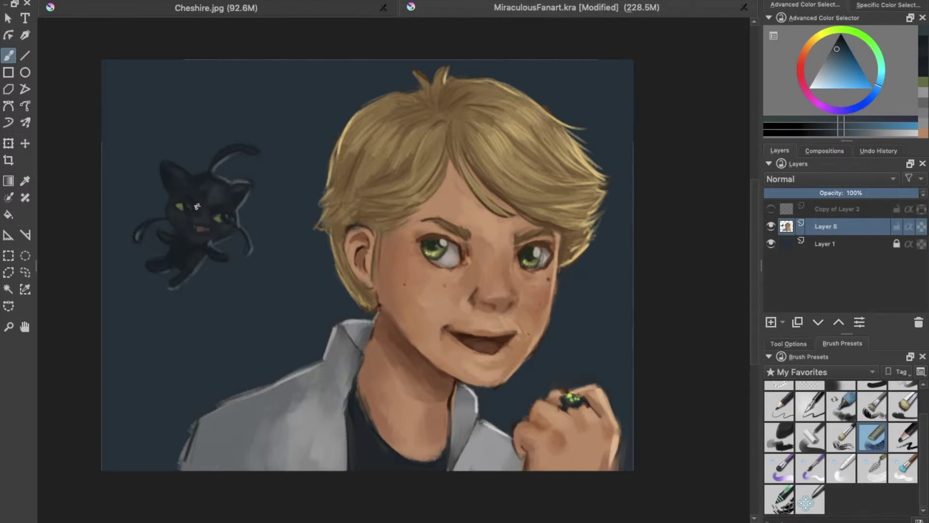
{"action": "key", "text": "slash"}
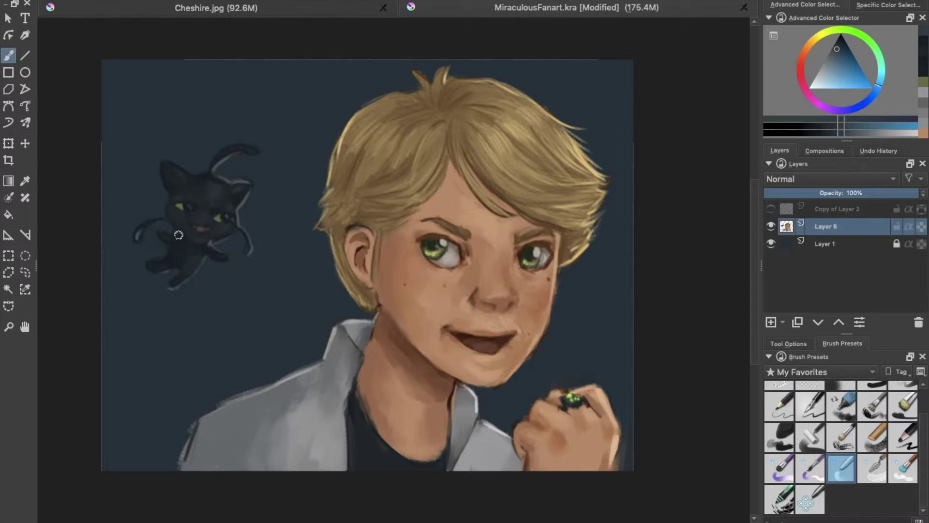
{"action": "key", "text": "slash"}
{"action": "left_click", "coordinate": [189, 256], "text": "ctrl"}
{"action": "left_click", "coordinate": [479, 279], "text": "ctrl"}
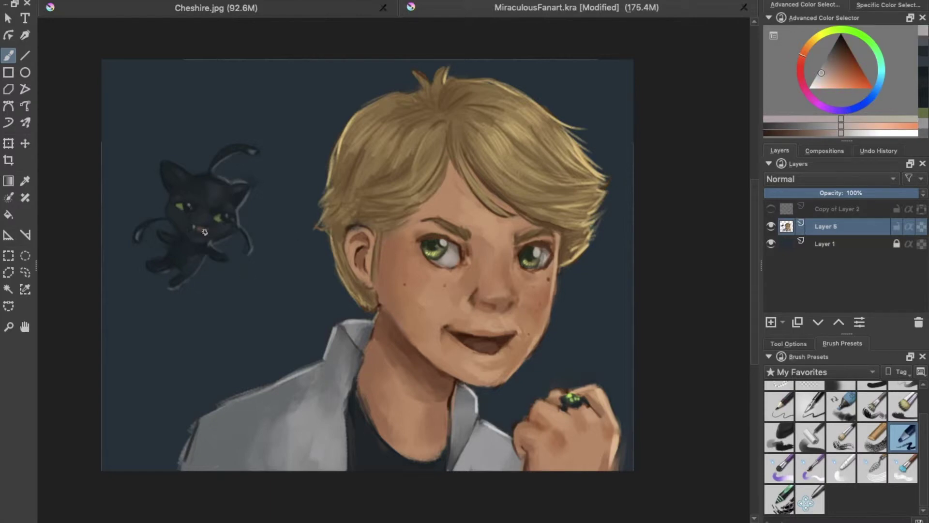
{"action": "left_click", "coordinate": [218, 219], "text": "ctrl"}
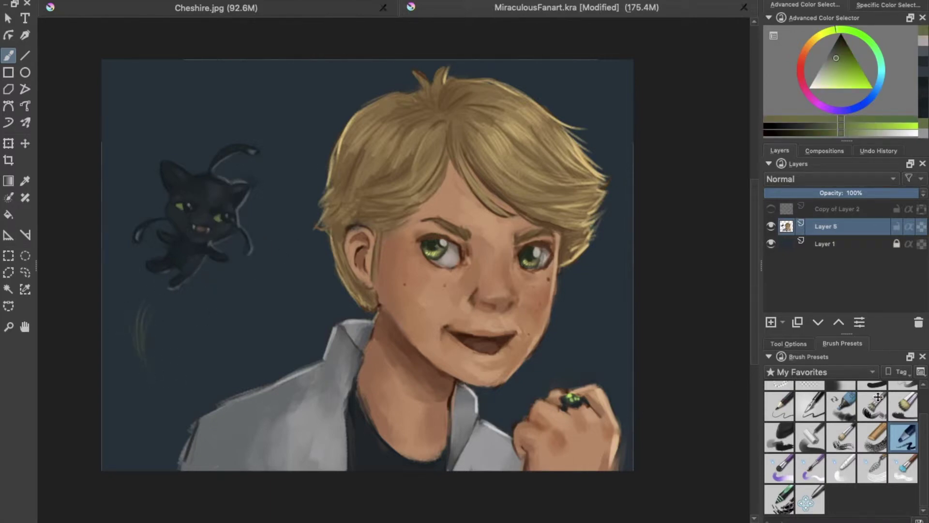
Airbrush soft green glows left of the cat and around the boy's ringed hand
{"action": "left_click", "coordinate": [872, 437]}
{"action": "left_click_drag", "start_coordinate": [158, 390], "coordinate": [145, 300]}
{"action": "left_click_drag", "start_coordinate": [139, 336], "coordinate": [174, 382]}
{"action": "left_click", "coordinate": [130, 336], "text": "ctrl"}
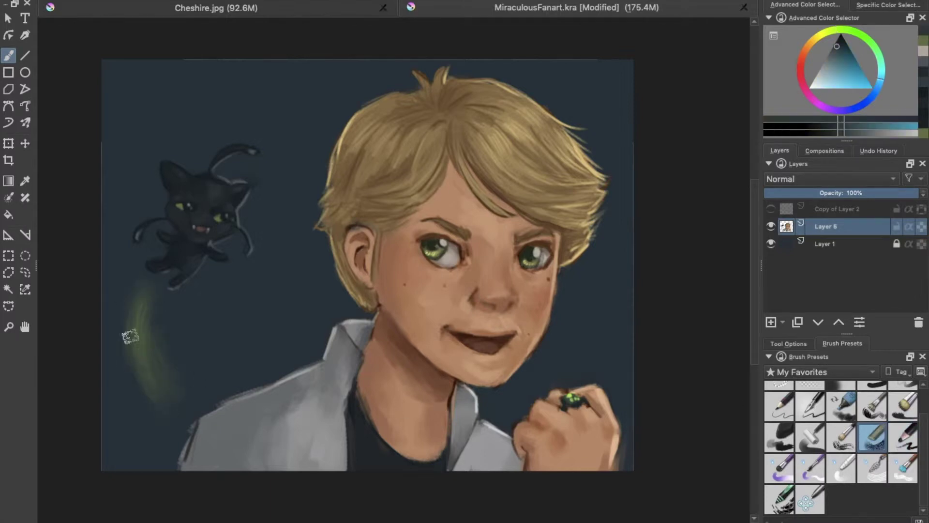
{"action": "left_click", "coordinate": [154, 353], "text": "ctrl"}
{"action": "mouse_move", "coordinate": [589, 370]}
{"action": "left_mouse_down"}
{"action": "mouse_move", "coordinate": [562, 365]}
{"action": "mouse_move", "coordinate": [571, 378]}
{"action": "mouse_move", "coordinate": [581, 372]}
{"action": "left_mouse_up"}
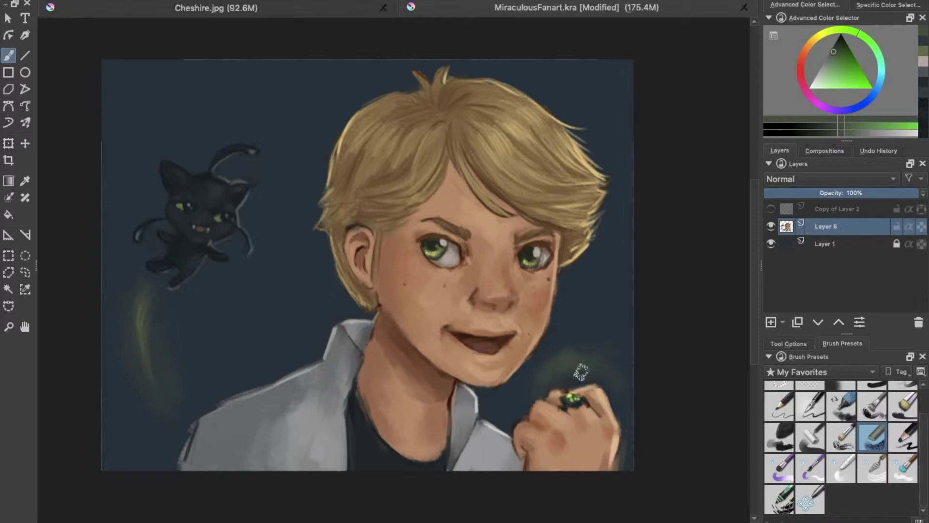
Add an Overlay layer and brush glows onto the jaw, cheek, brow and ring
{"action": "left_click", "coordinate": [770, 322]}
{"action": "left_click", "coordinate": [829, 178]}
{"action": "left_click", "coordinate": [784, 308]}
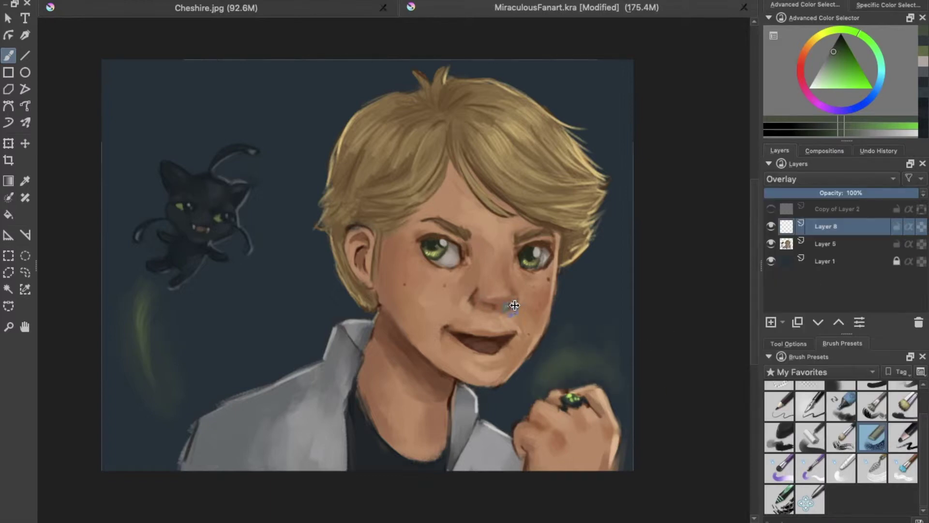
{"action": "left_click", "coordinate": [514, 304], "text": "ctrl"}
{"action": "left_click_drag", "start_coordinate": [519, 357], "coordinate": [528, 334]}
{"action": "left_click_drag", "start_coordinate": [499, 242], "coordinate": [486, 237]}
{"action": "left_click_drag", "start_coordinate": [556, 411], "coordinate": [575, 402]}
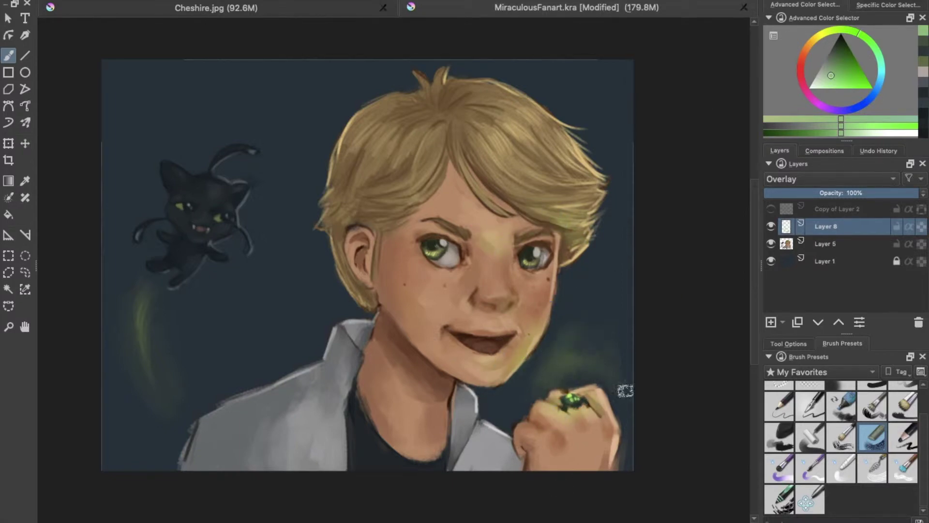
Lower the glow layer's opacity to about 52% and merge it into the layer below
{"action": "left_click_drag", "start_coordinate": [820, 193], "coordinate": [845, 193]}
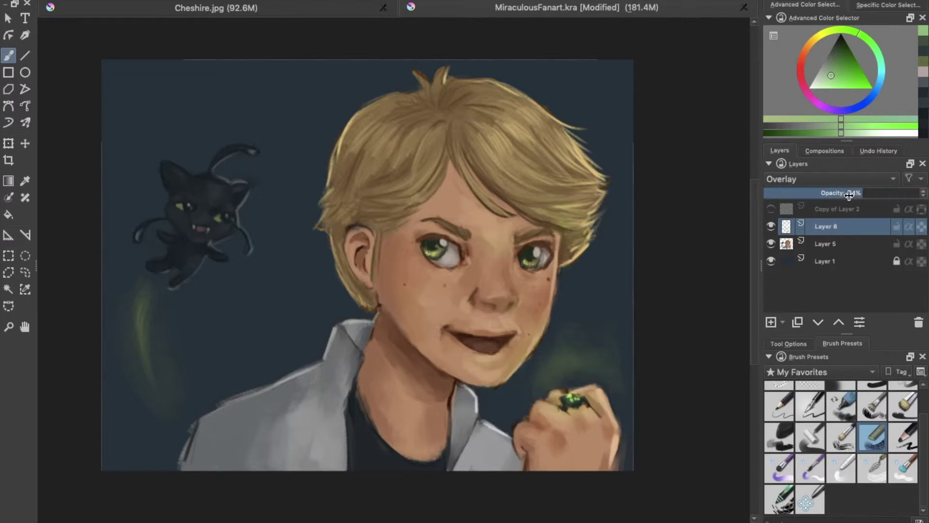
{"action": "right_click", "coordinate": [851, 231]}
{"action": "left_click", "coordinate": [849, 115]}
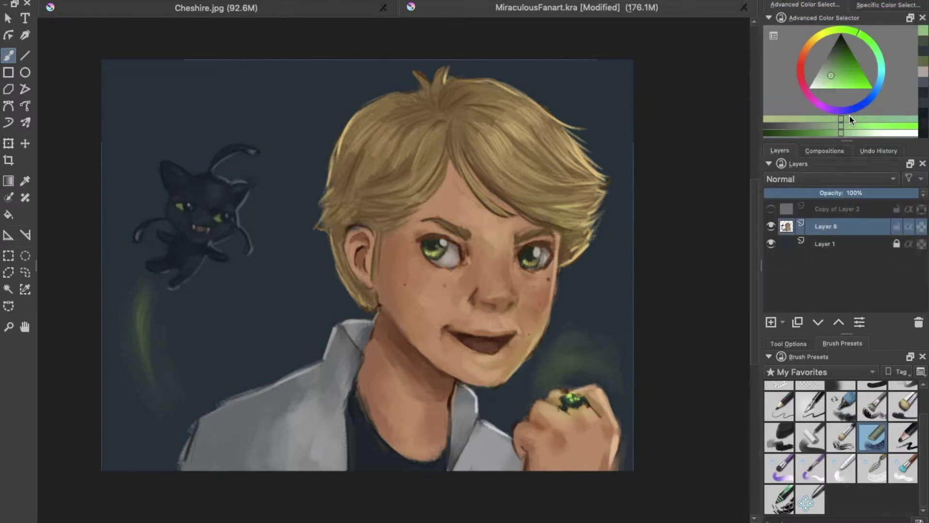
{"action": "scroll", "coordinate": [818, 406], "scroll_direction": "up", "scroll_amount": 1}
{"action": "left_click", "coordinate": [818, 406]}
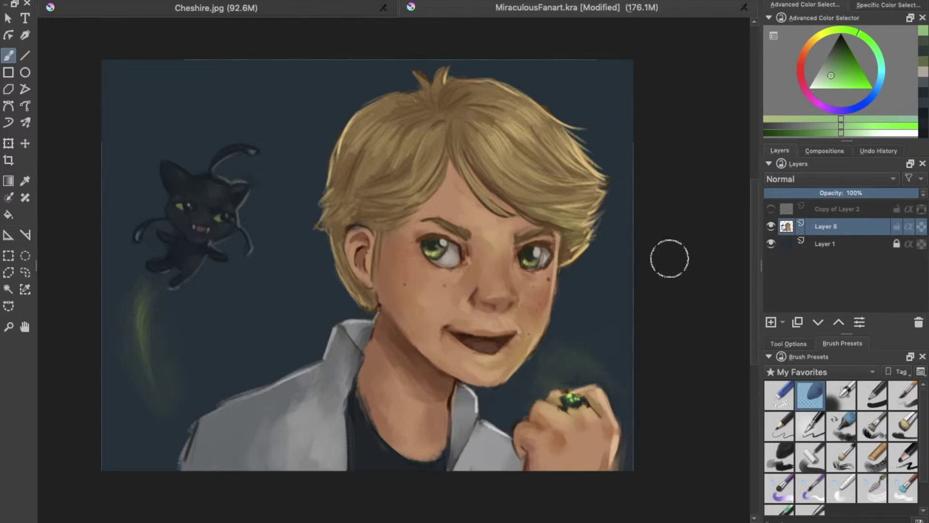
Sample skin and brown tones with a small brush, then dot freckles on the left cheek
{"action": "left_click", "coordinate": [902, 456]}
{"action": "left_click", "coordinate": [351, 242], "text": "ctrl"}
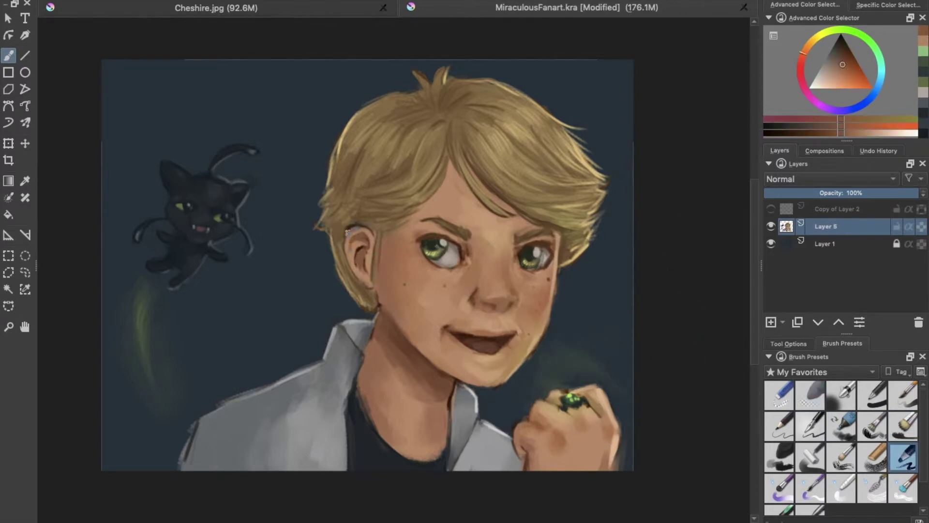
{"action": "left_click", "coordinate": [360, 244], "text": "ctrl"}
{"action": "left_click", "coordinate": [358, 253], "text": "ctrl"}
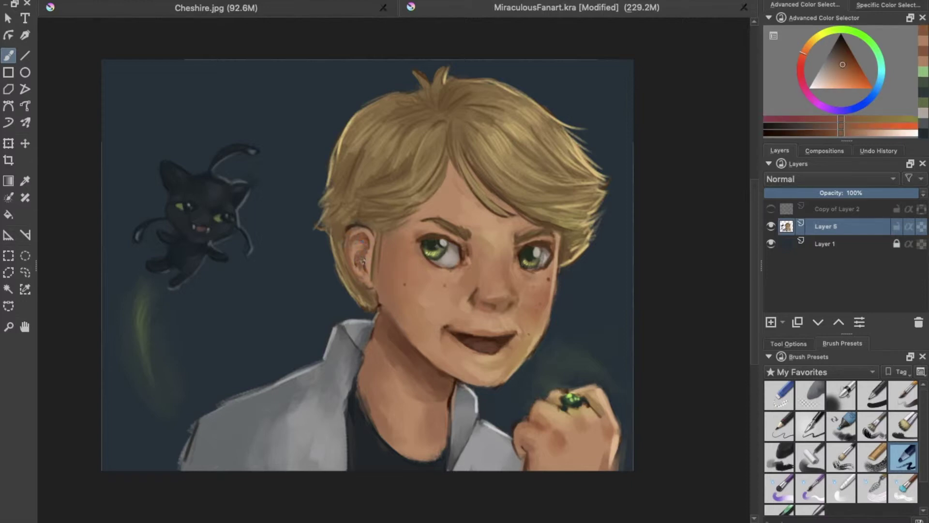
{"action": "left_click", "coordinate": [359, 268], "text": "ctrl"}
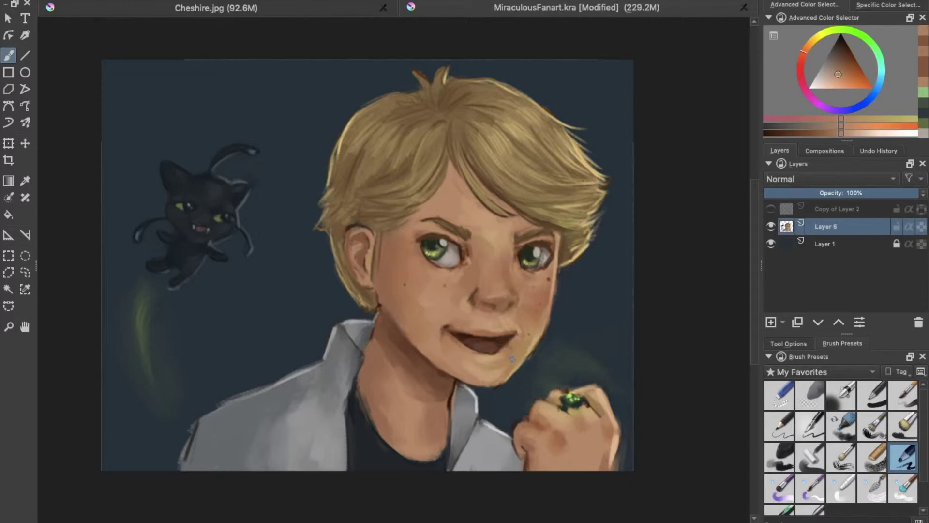
{"action": "left_click", "coordinate": [541, 224], "text": "ctrl"}
{"action": "left_click", "coordinate": [381, 254], "text": "ctrl"}
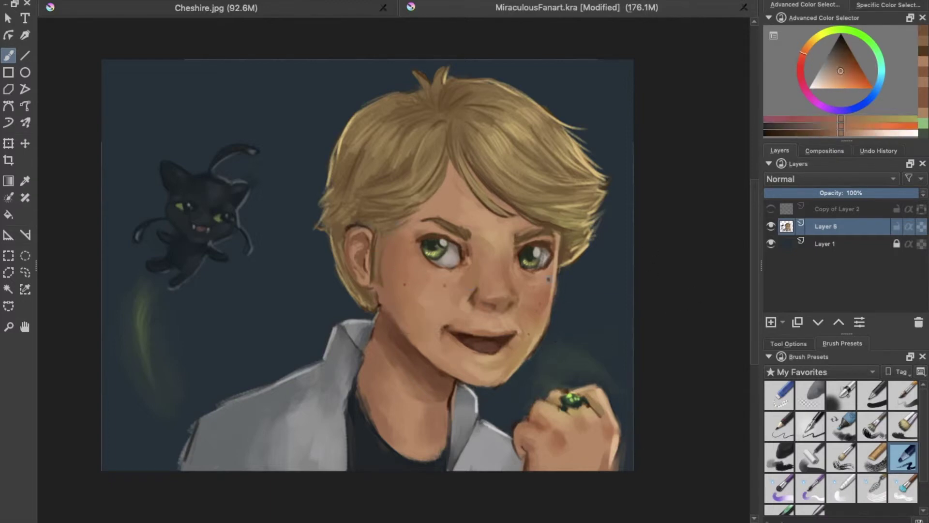
{"action": "left_click", "coordinate": [556, 273], "text": "ctrl"}
{"action": "left_click", "coordinate": [422, 271]}
{"action": "left_click", "coordinate": [438, 280]}
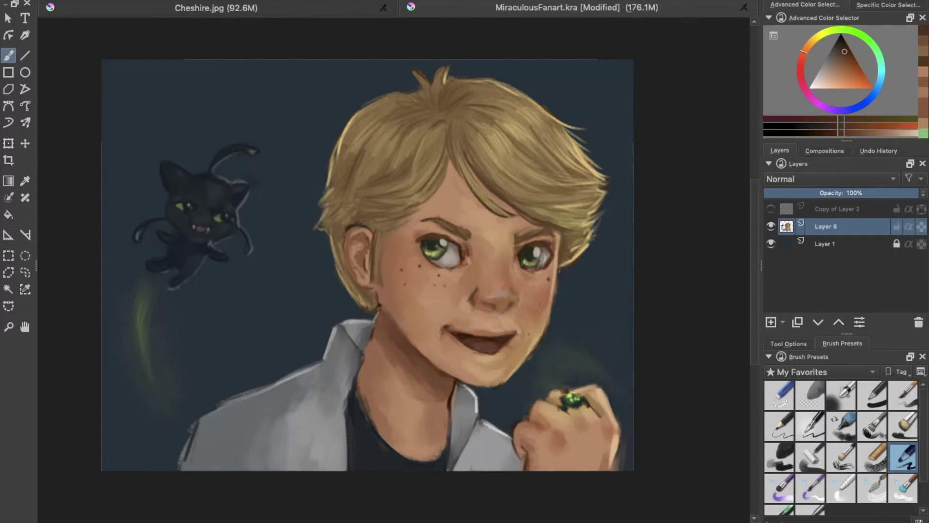
Dot freckles below the right eye, blend the skin, and touch up the cat's green eye
{"action": "left_click", "coordinate": [489, 303], "text": "ctrl"}
{"action": "left_click", "coordinate": [505, 290], "text": "ctrl"}
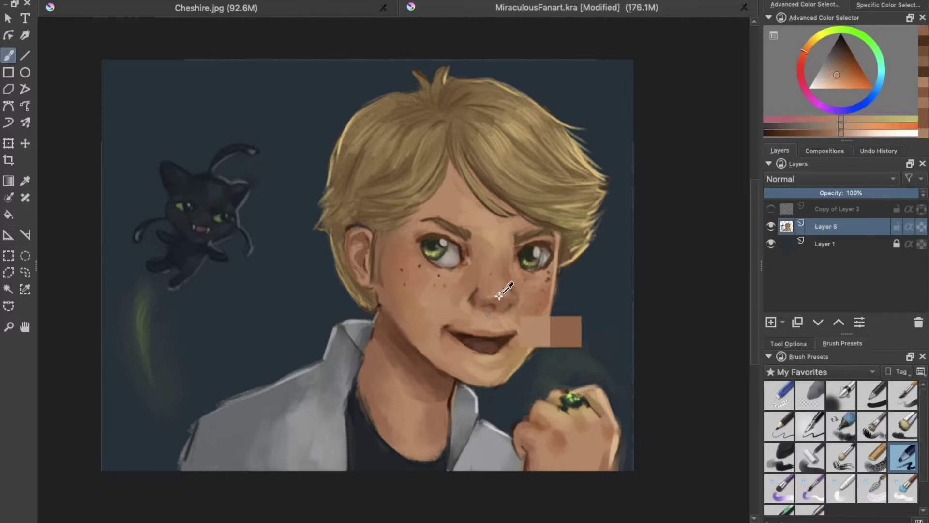
{"action": "left_click", "coordinate": [498, 294], "text": "ctrl"}
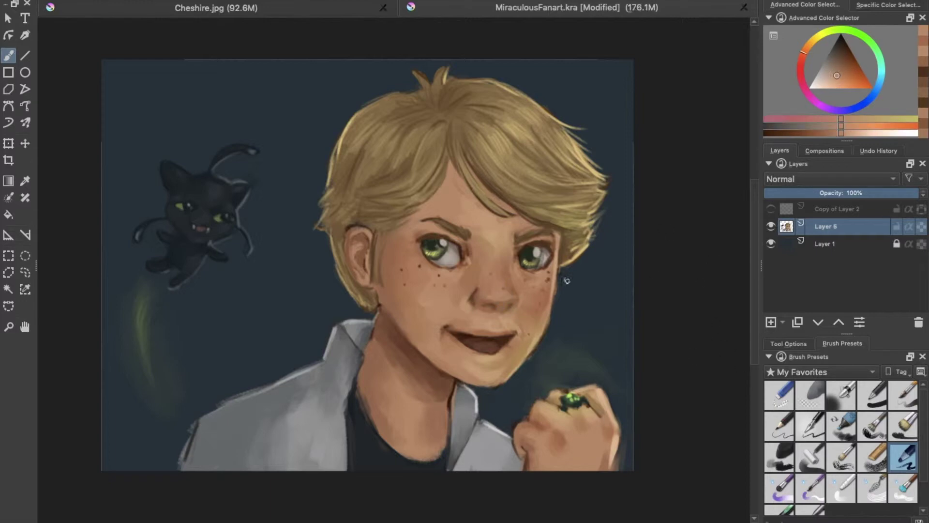
{"action": "left_click", "coordinate": [515, 256], "text": "ctrl"}
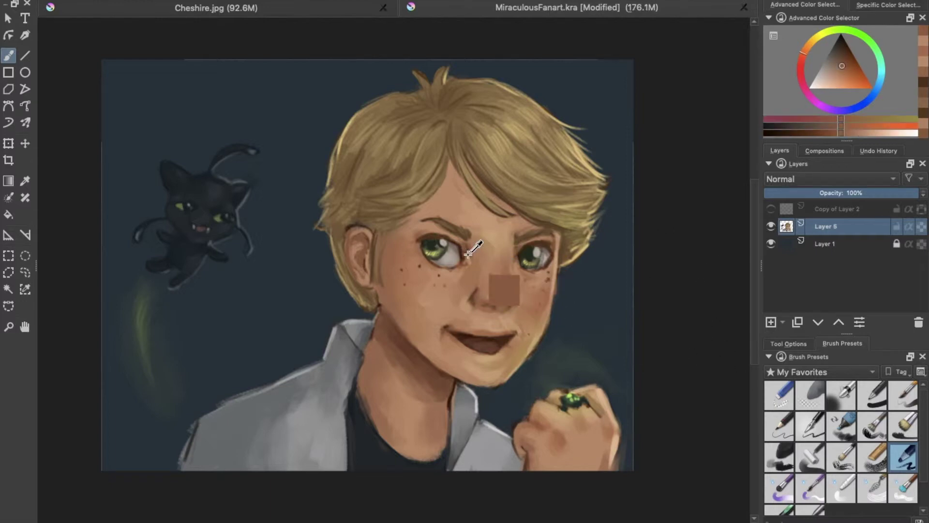
{"action": "left_click", "coordinate": [518, 253], "text": "ctrl"}
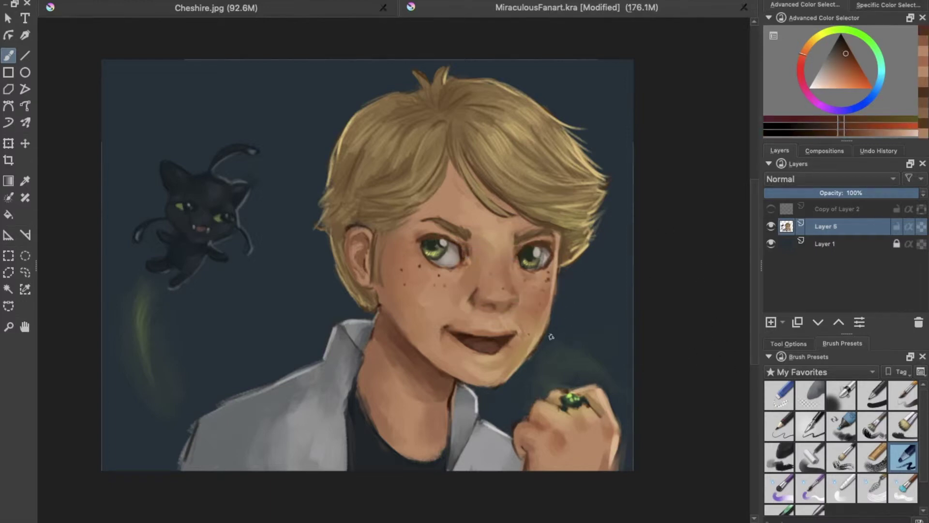
{"action": "left_click", "coordinate": [448, 401], "text": "ctrl"}
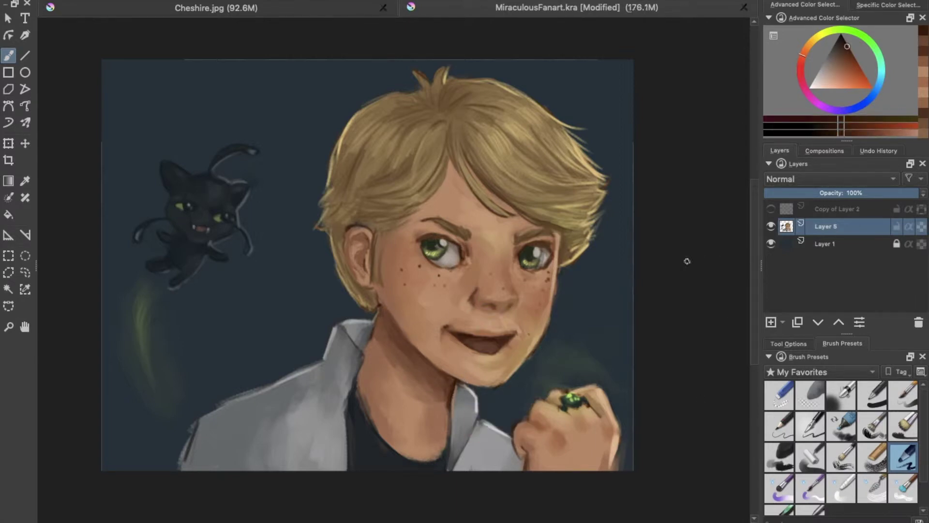
{"action": "left_click", "coordinate": [180, 205], "text": "ctrl"}
{"action": "left_click", "coordinate": [231, 214], "text": "ctrl"}
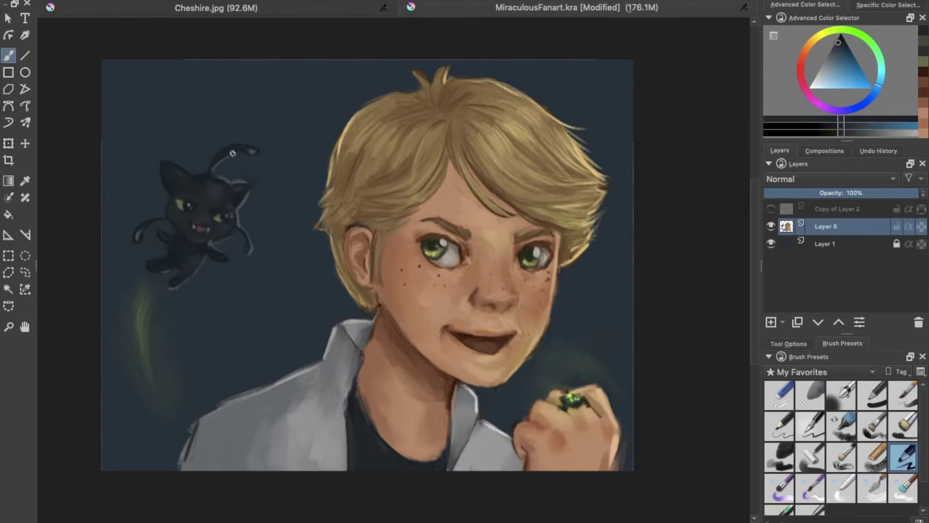
Paint a stroke down to the cat's mouth and sample the dark blue-grey background
{"action": "left_click", "coordinate": [228, 218], "text": "ctrl"}
{"action": "left_click_drag", "start_coordinate": [190, 204], "coordinate": [200, 227]}
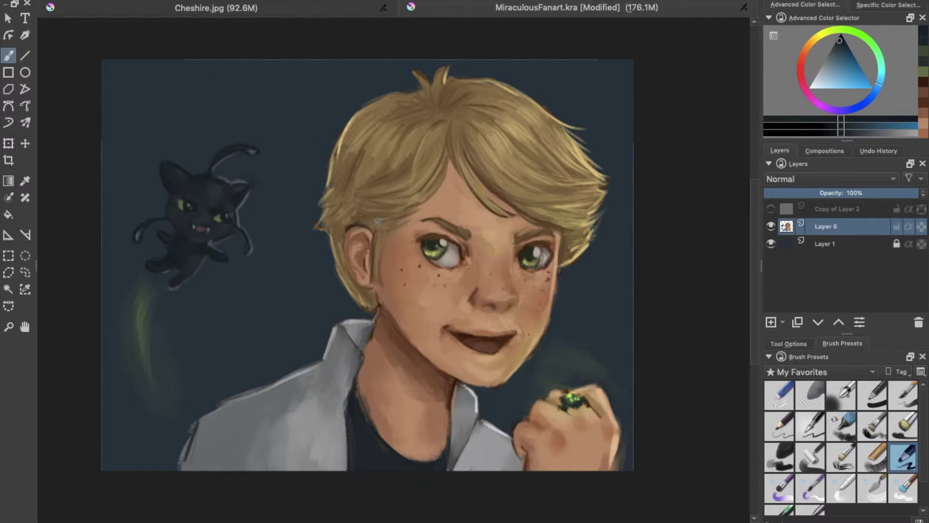
{"action": "left_click", "coordinate": [614, 118], "text": "ctrl"}
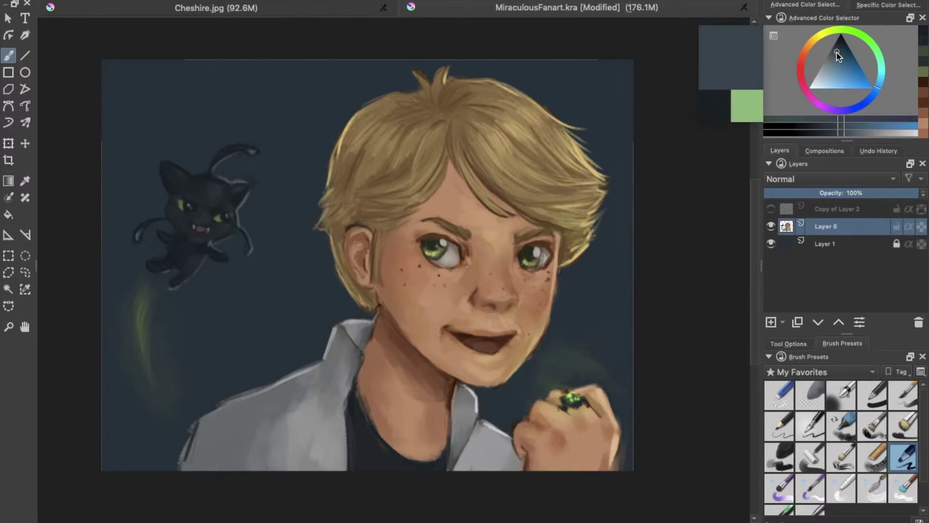
{"action": "key", "text": "/"}
Select Layer 1, choose the Gradient tool, and add a new layer at 24% opacity
{"action": "left_click", "coordinate": [825, 243], "text": "ctrl"}
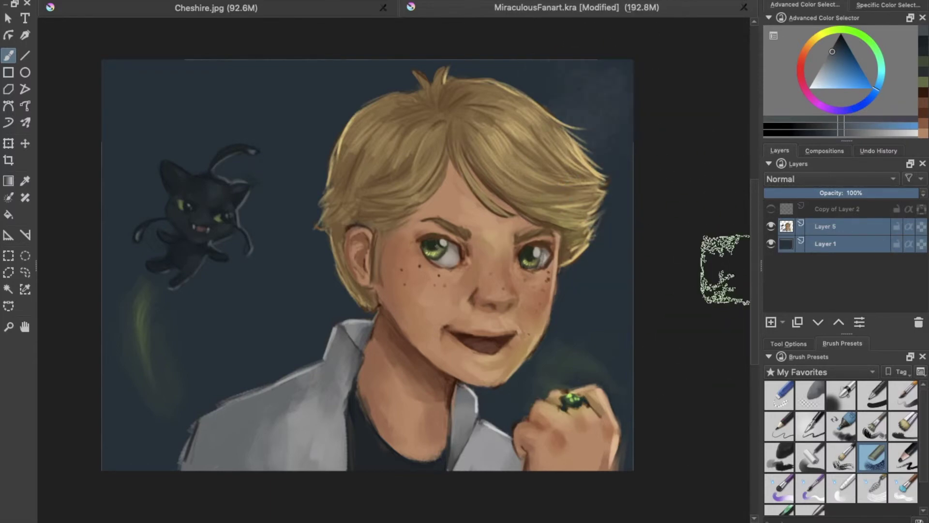
{"action": "left_click", "coordinate": [8, 180]}
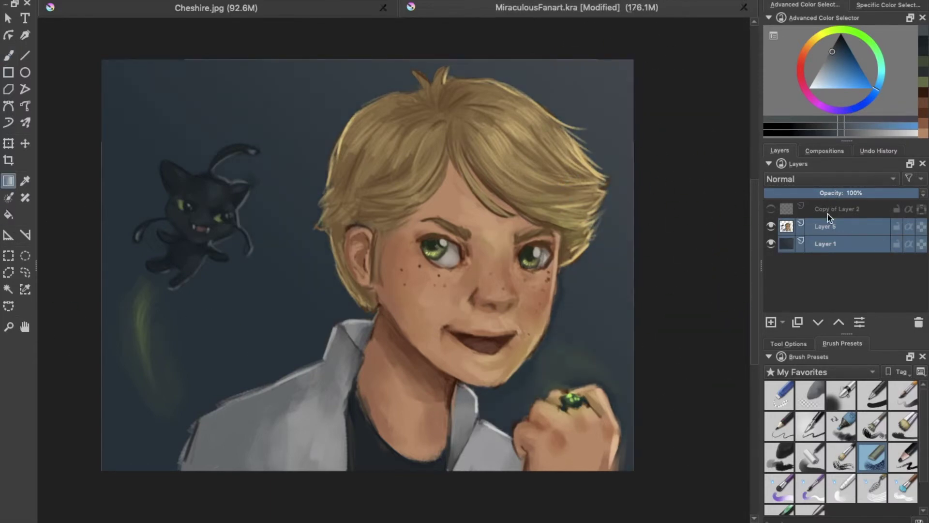
{"action": "key", "text": "Insert"}
{"action": "left_click_drag", "start_coordinate": [855, 192], "coordinate": [829, 193]}
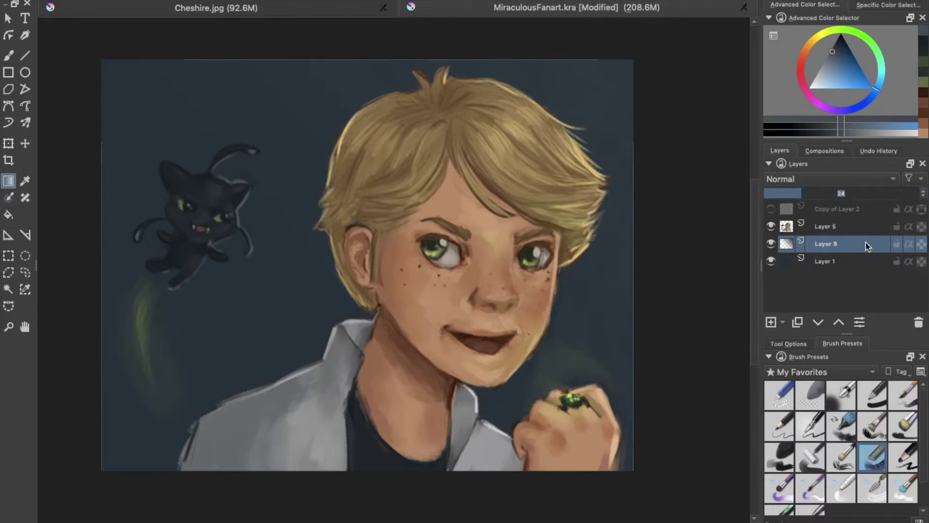
Delete the gradient layer and paint lighter strokes on the upper-right navy background
{"action": "key", "text": "shift+Delete"}
{"action": "key", "text": "b"}
{"action": "left_click_drag", "start_coordinate": [608, 77], "coordinate": [610, 213]}
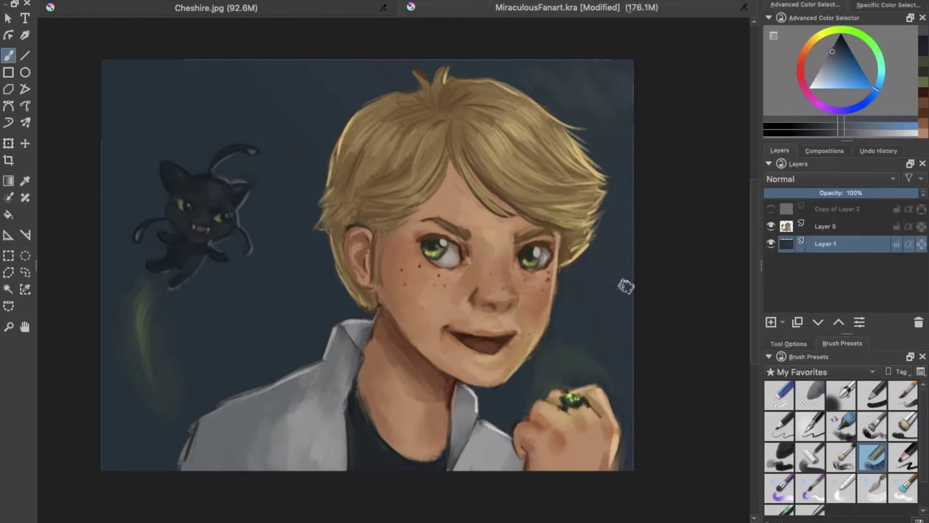
{"action": "left_click", "coordinate": [123, 166], "text": "ctrl"}
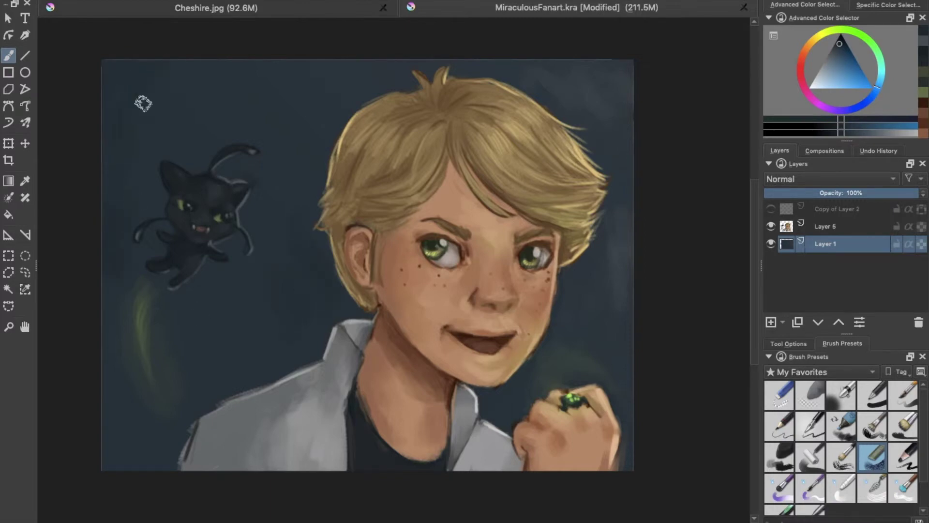
On Layer 5, sample skin tones around the eyes and eyebrows to refine the boy's face
{"action": "key", "text": "Page_Up"}
{"action": "left_click", "coordinate": [222, 450], "text": "ctrl"}
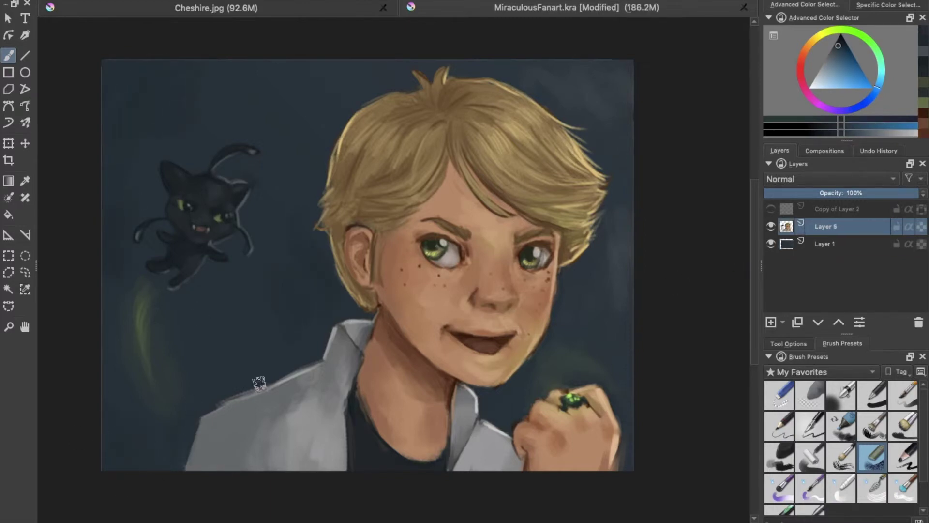
{"action": "left_click", "coordinate": [903, 456]}
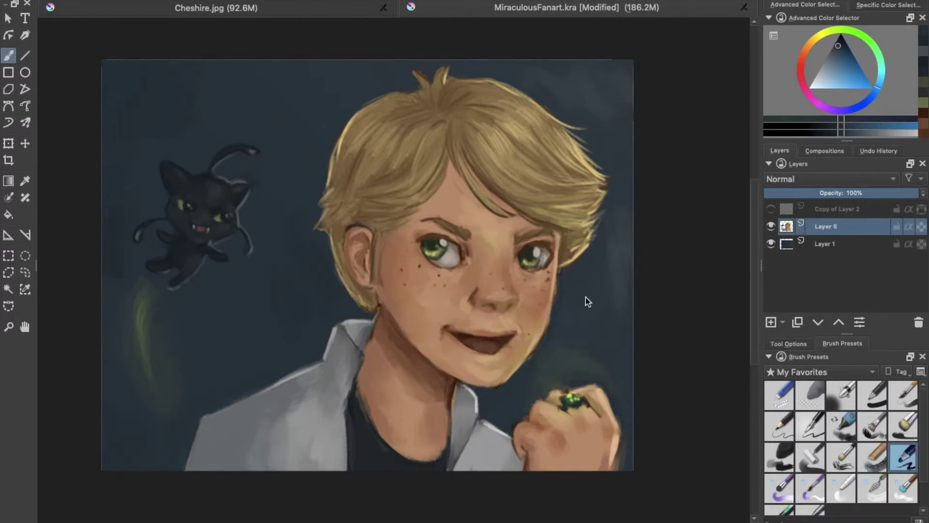
{"action": "left_click", "coordinate": [468, 247], "text": "ctrl"}
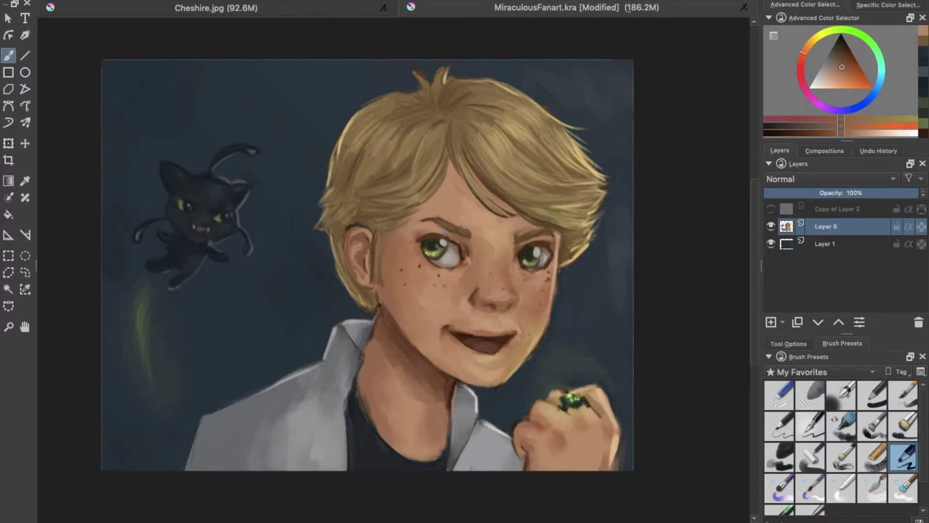
{"action": "left_click", "coordinate": [461, 228], "text": "ctrl"}
{"action": "left_click", "coordinate": [454, 218], "text": "ctrl"}
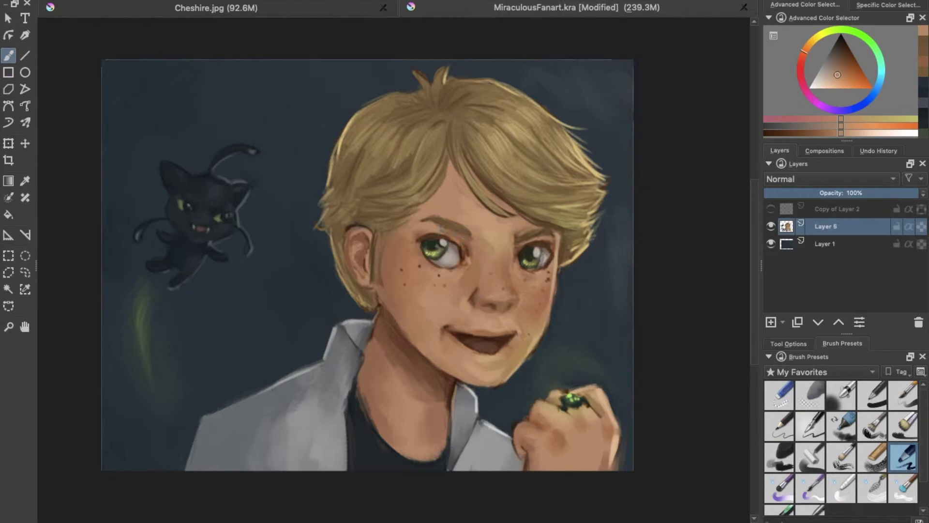
{"action": "left_click", "coordinate": [551, 229], "text": "ctrl"}
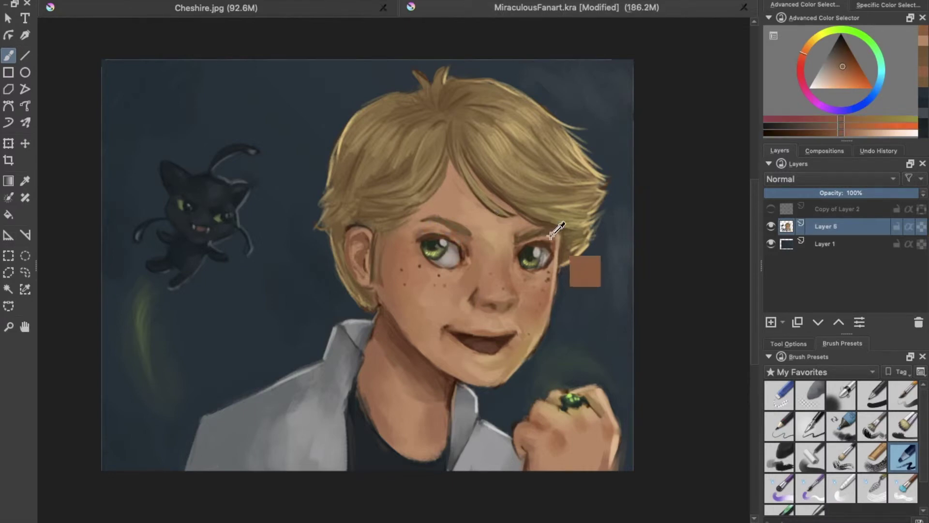
{"action": "left_click", "coordinate": [541, 237], "text": "ctrl"}
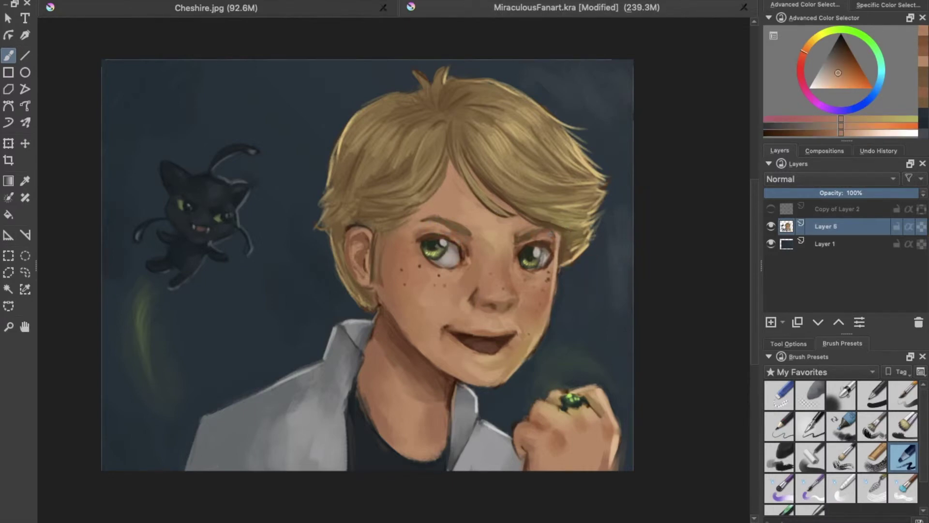
{"action": "left_click", "coordinate": [527, 245], "text": "ctrl"}
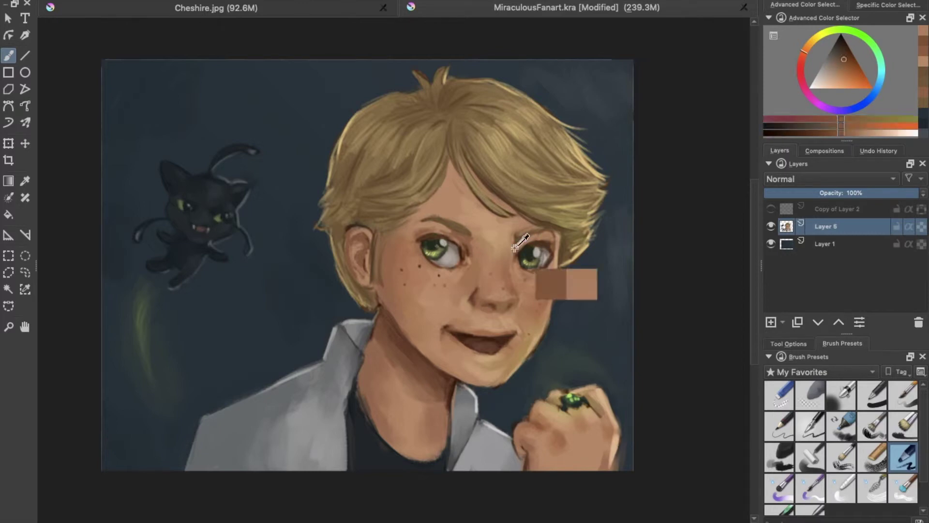
{"action": "left_click", "coordinate": [534, 233], "text": "ctrl"}
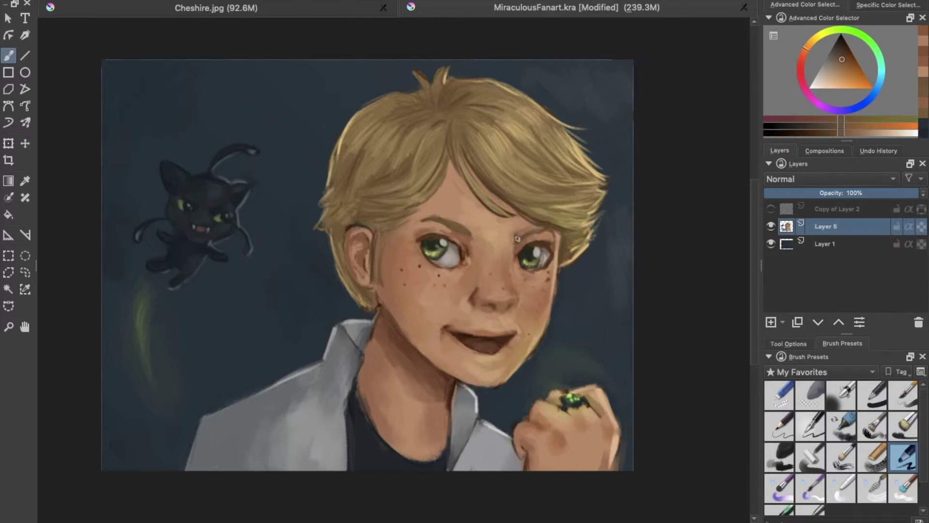
{"action": "left_click", "coordinate": [600, 305], "text": "ctrl"}
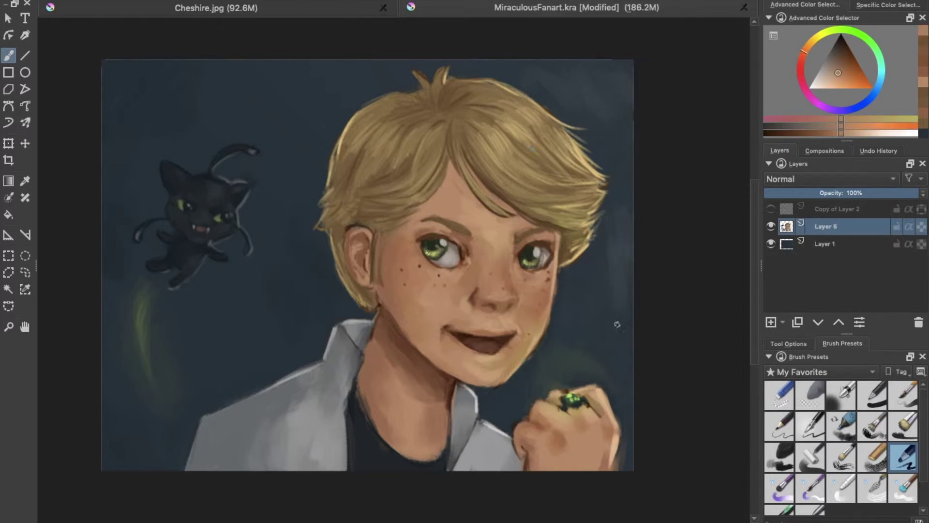
{"action": "key", "text": "Insert"}
Set the new layer to Color blending, tint the hair, and lower its opacity to 37%
{"action": "left_click", "coordinate": [830, 179]}
{"action": "left_click", "coordinate": [777, 209]}
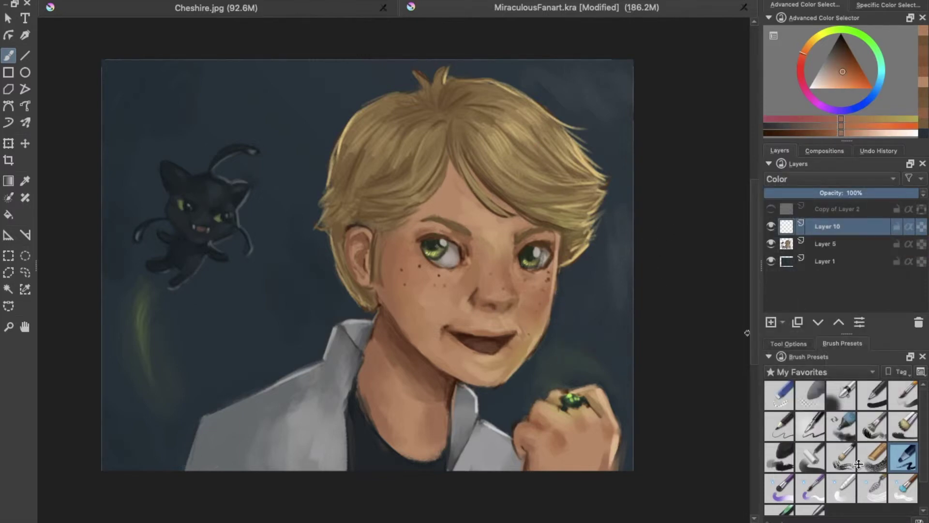
{"action": "left_click", "coordinate": [872, 457]}
{"action": "left_click_drag", "start_coordinate": [443, 97], "coordinate": [448, 111]}
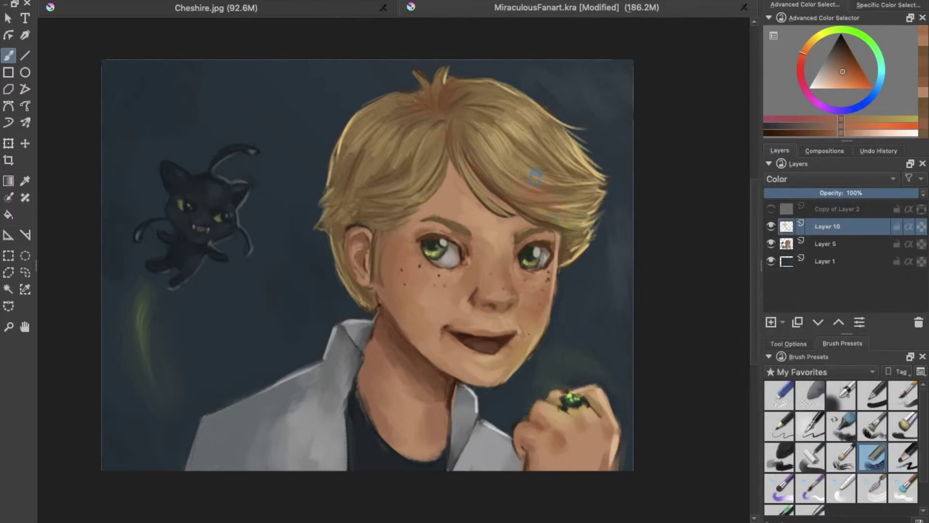
{"action": "left_click_drag", "start_coordinate": [342, 261], "coordinate": [345, 209]}
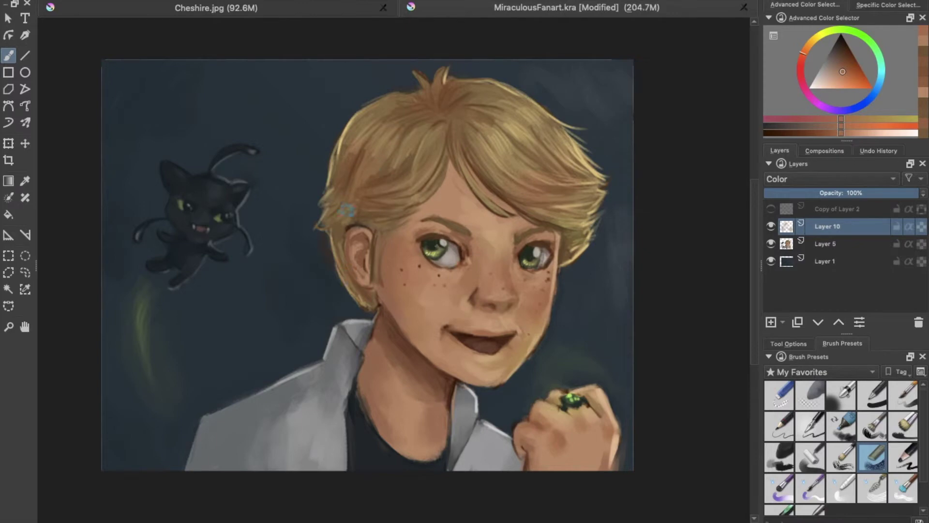
{"action": "left_click_drag", "start_coordinate": [825, 194], "coordinate": [821, 193]}
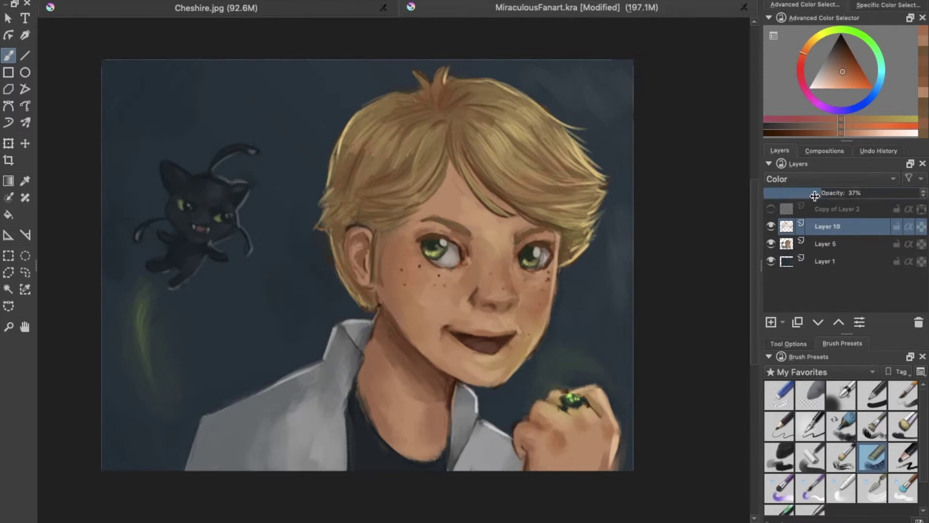
{"action": "left_click_drag", "start_coordinate": [369, 142], "coordinate": [334, 210]}
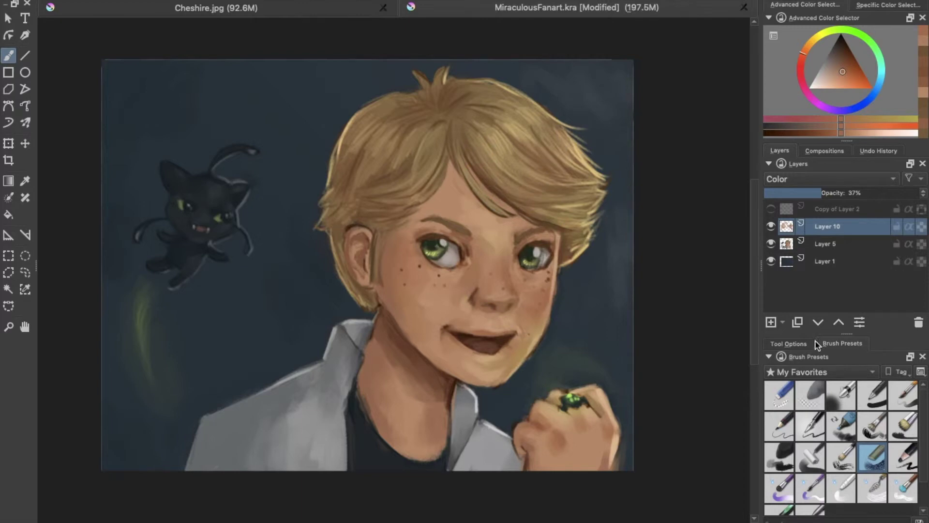
Merge the colour layer into the figure layer with Ctrl+E and duplicate Layer 5
{"action": "key", "text": "ctrl+e"}
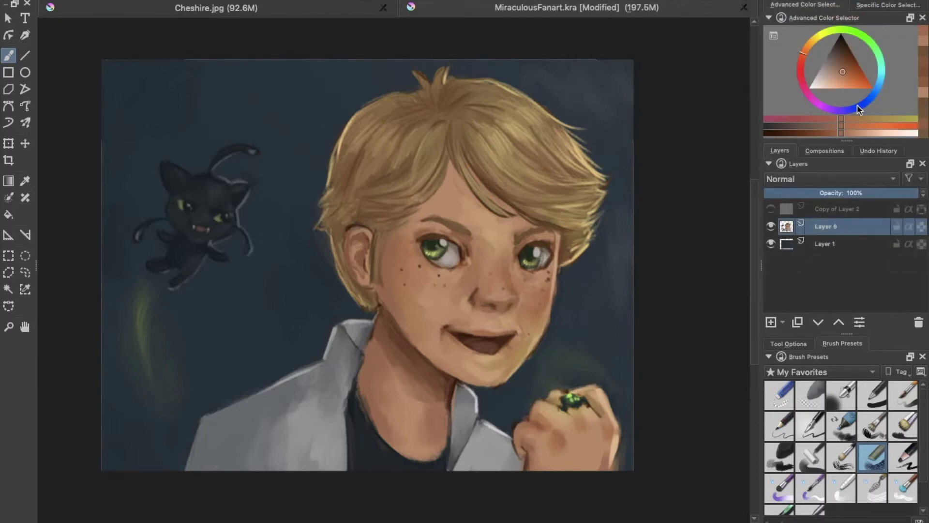
{"action": "left_click", "coordinate": [311, 234], "text": "ctrl"}
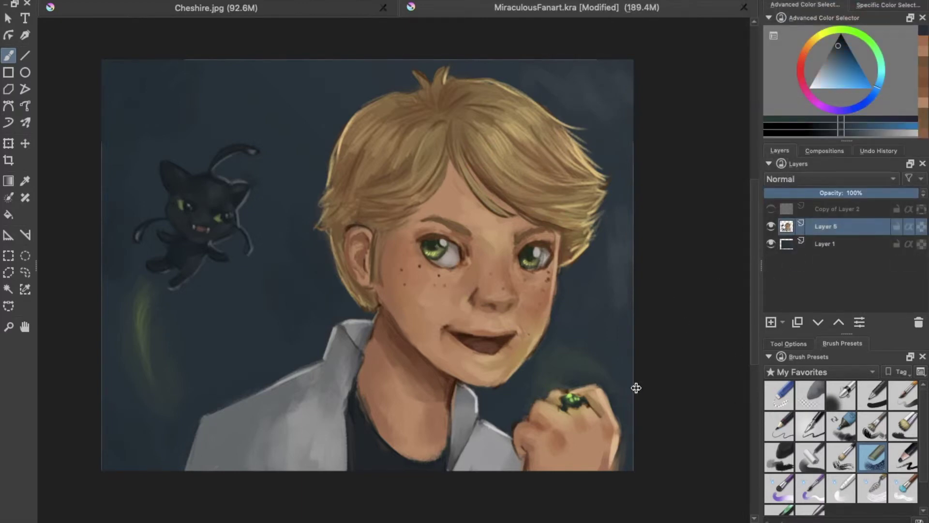
{"action": "left_click", "coordinate": [798, 322]}
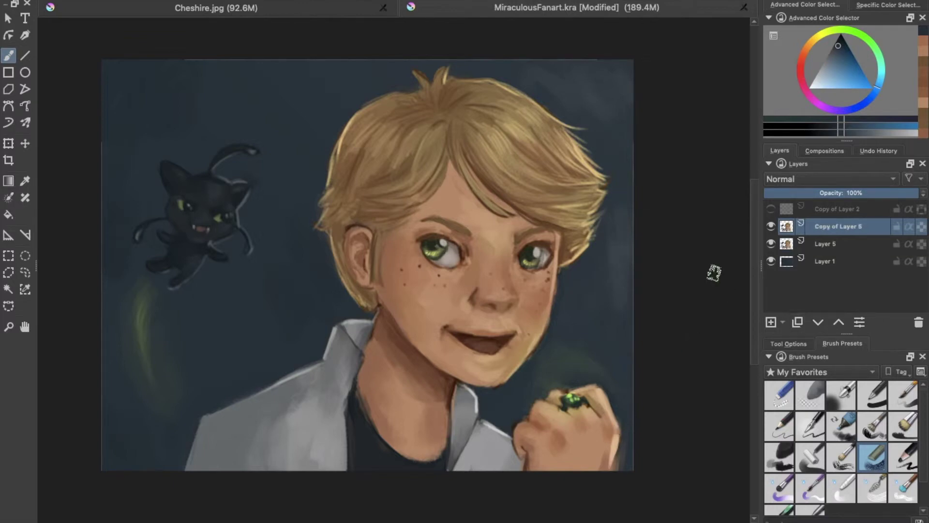
Liquify the duplicate at brush size 352.28, reshaping eyes, mouth and cheek, undoing the last warp
{"action": "key", "text": "ctrl+t"}
{"action": "left_click", "coordinate": [845, 374]}
{"action": "left_click", "coordinate": [878, 417]}
{"action": "left_click_drag", "start_coordinate": [480, 230], "coordinate": [455, 237]}
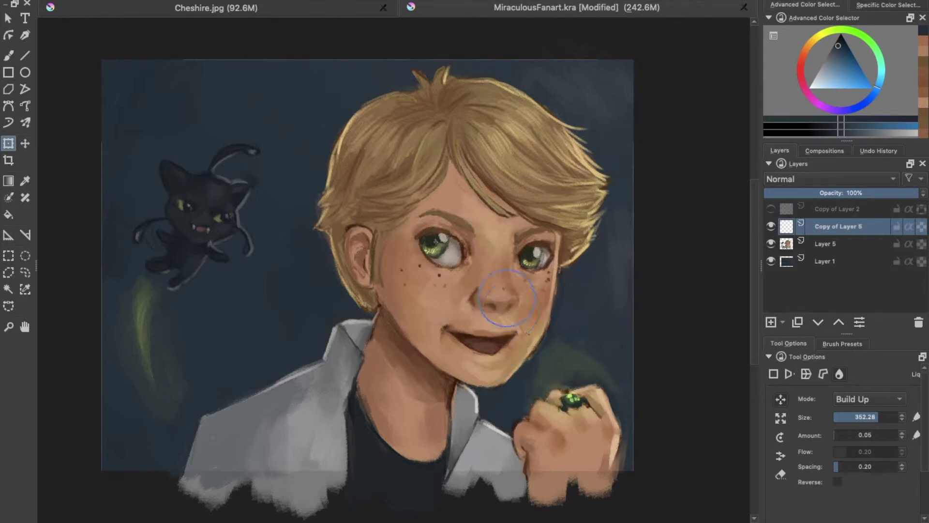
{"action": "left_click_drag", "start_coordinate": [467, 353], "coordinate": [489, 343]}
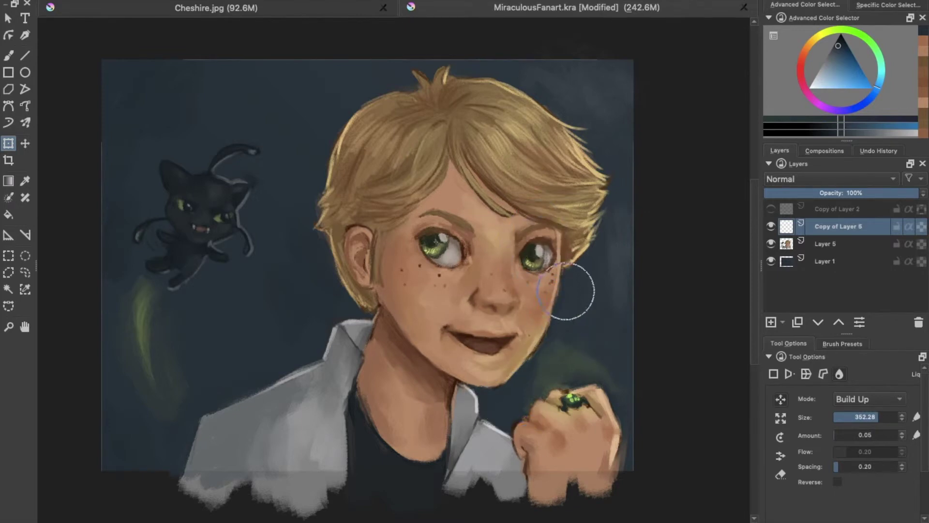
{"action": "left_click_drag", "start_coordinate": [564, 286], "coordinate": [568, 252]}
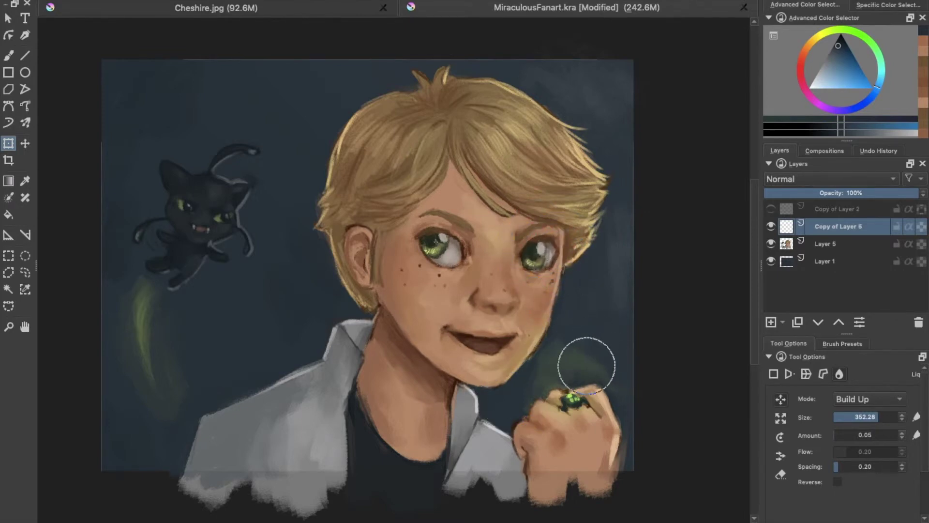
{"action": "left_click_drag", "start_coordinate": [442, 251], "coordinate": [454, 274]}
{"action": "key", "text": "ctrl+z"}
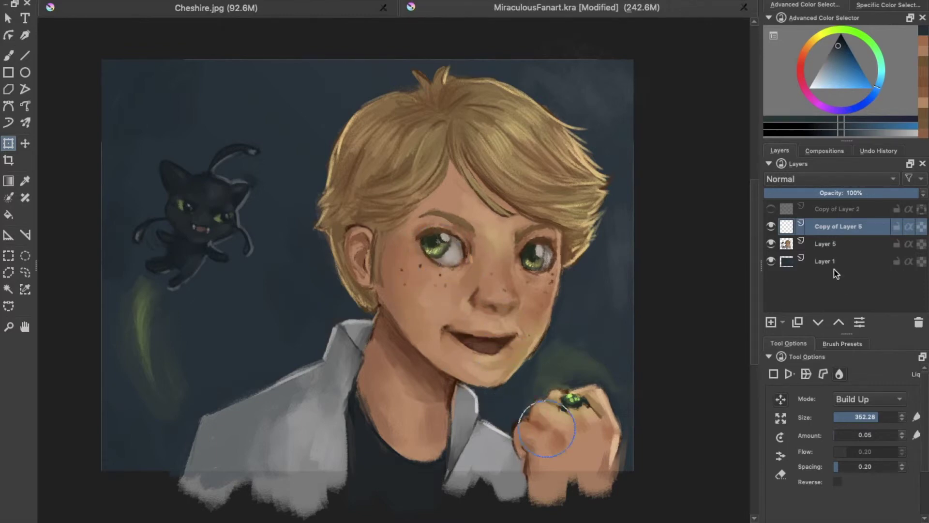
Delete the liquified Copy of Layer 5 and return to the original figure layer
{"action": "left_click", "coordinate": [825, 244]}
{"action": "left_click", "coordinate": [852, 225]}
{"action": "key", "text": "ctrl+e"}
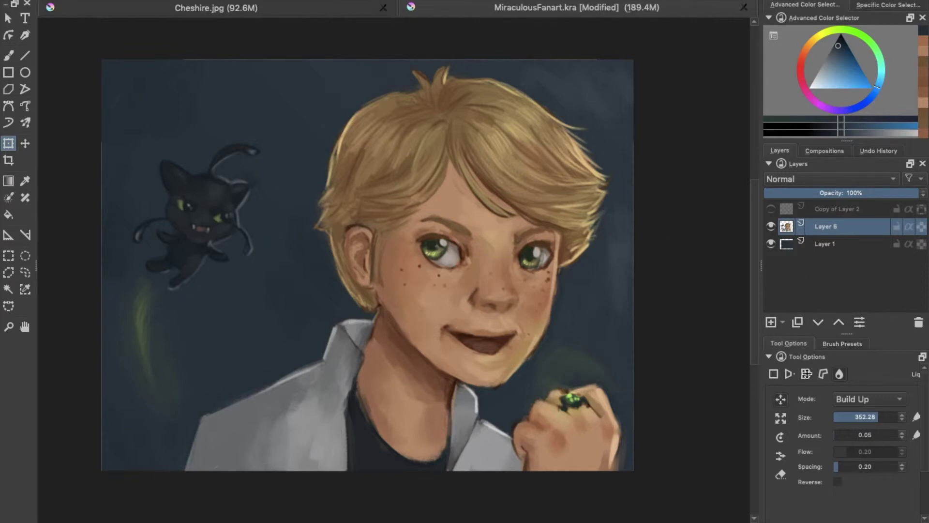
{"action": "left_click", "coordinate": [842, 343]}
With an enlarged Digital brush, paint skin over the right eye and eyebrow, then undo two strokes
{"action": "left_click", "coordinate": [818, 371]}
{"action": "left_click", "coordinate": [779, 467]}
{"action": "scroll", "coordinate": [385, 145], "scroll_direction": "down", "scroll_amount": 1}
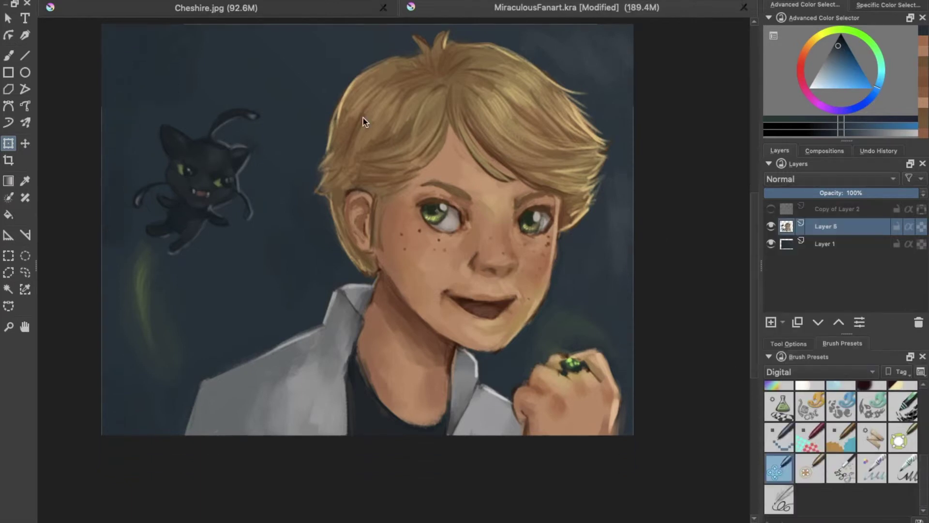
{"action": "key", "text": "bracketright"}
{"action": "key", "text": "bracketright"}
{"action": "key", "text": "bracketright"}
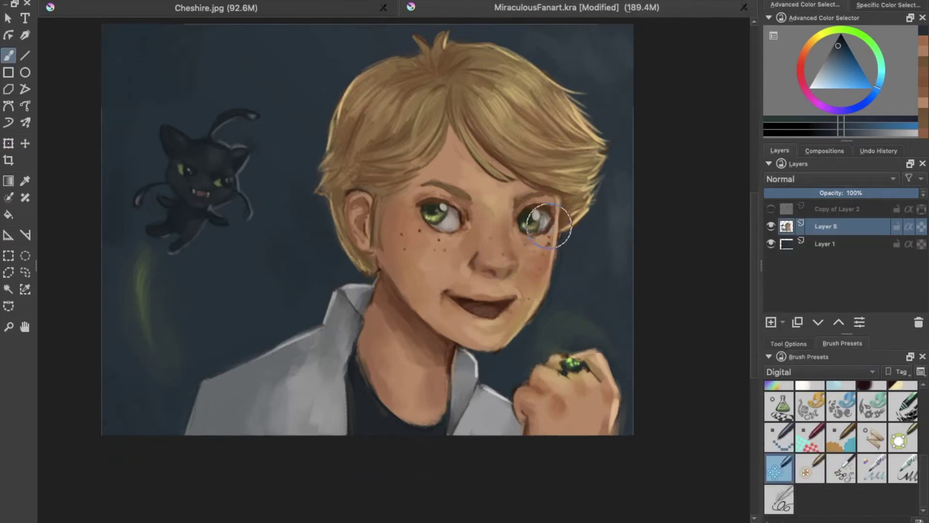
{"action": "left_click_drag", "start_coordinate": [536, 213], "coordinate": [553, 237]}
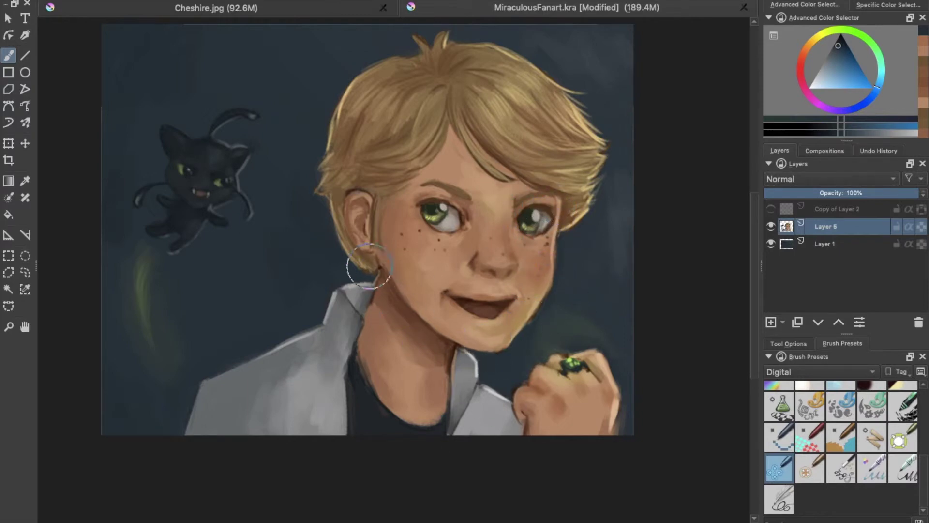
{"action": "left_click_drag", "start_coordinate": [421, 184], "coordinate": [462, 189]}
{"action": "key", "text": "ctrl+z"}
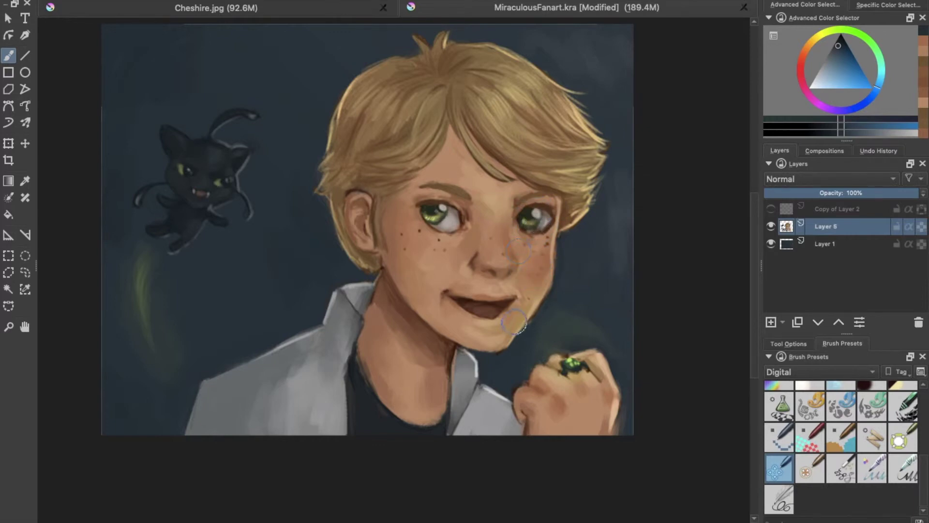
{"action": "key", "text": "ctrl+z"}
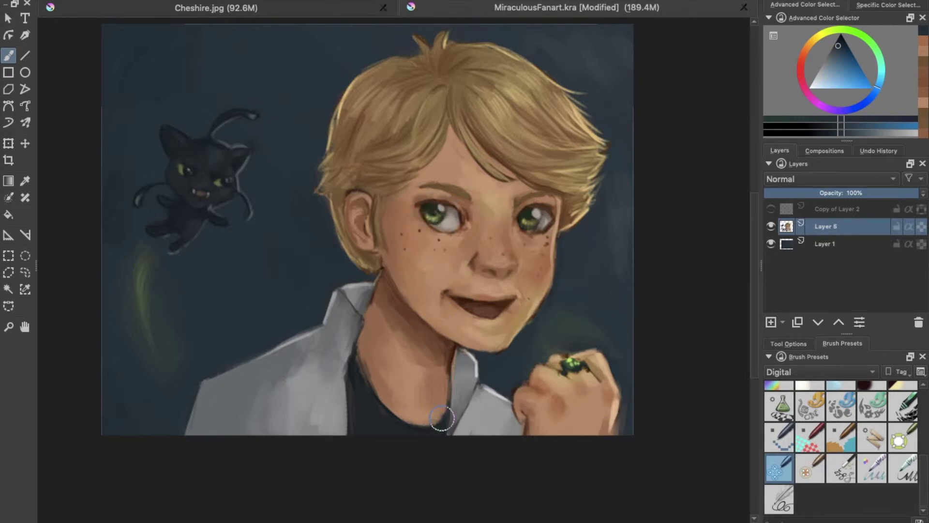
Switch the brush presets to My Favorites and pick a light tan skin tone from the portrait
{"action": "left_click", "coordinate": [818, 372]}
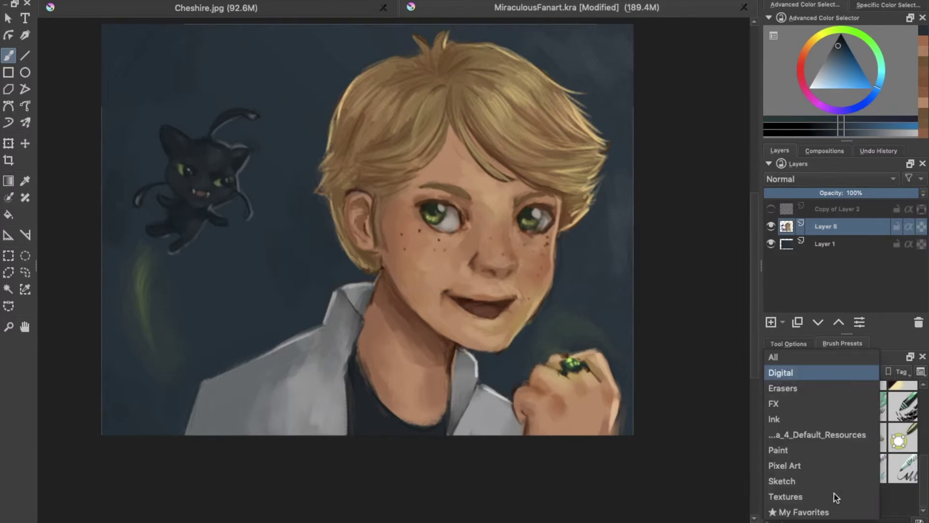
{"action": "left_click", "coordinate": [798, 517]}
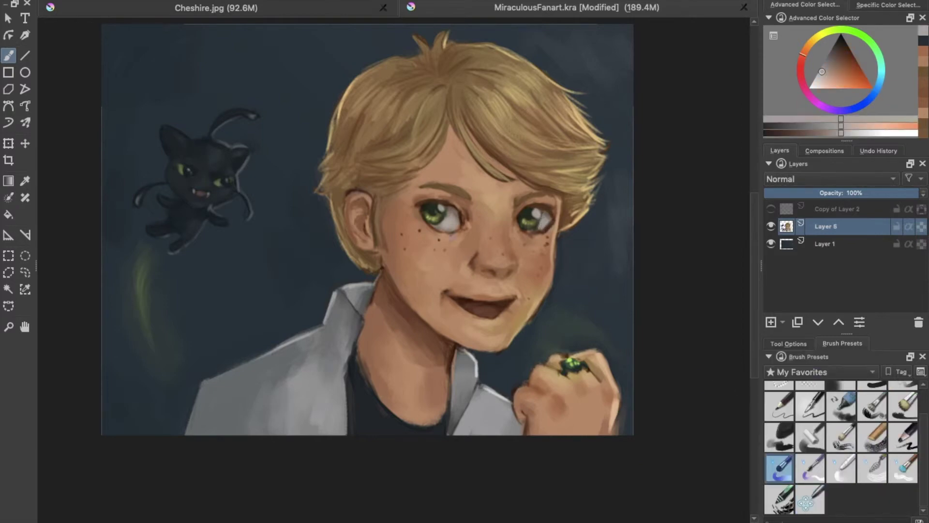
{"action": "left_click", "coordinate": [835, 57]}
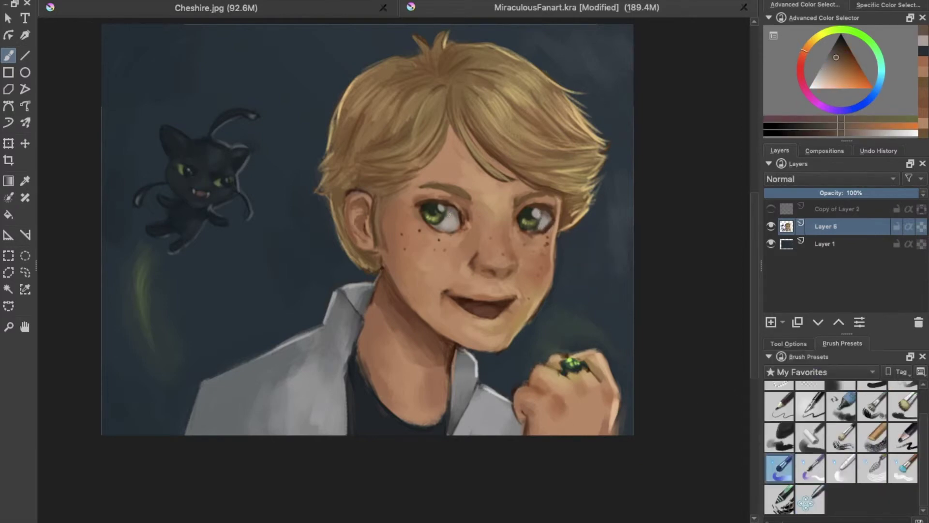
{"action": "left_click", "coordinate": [532, 233], "text": "ctrl"}
{"action": "left_click", "coordinate": [561, 199], "text": "ctrl"}
{"action": "left_click", "coordinate": [550, 206], "text": "ctrl"}
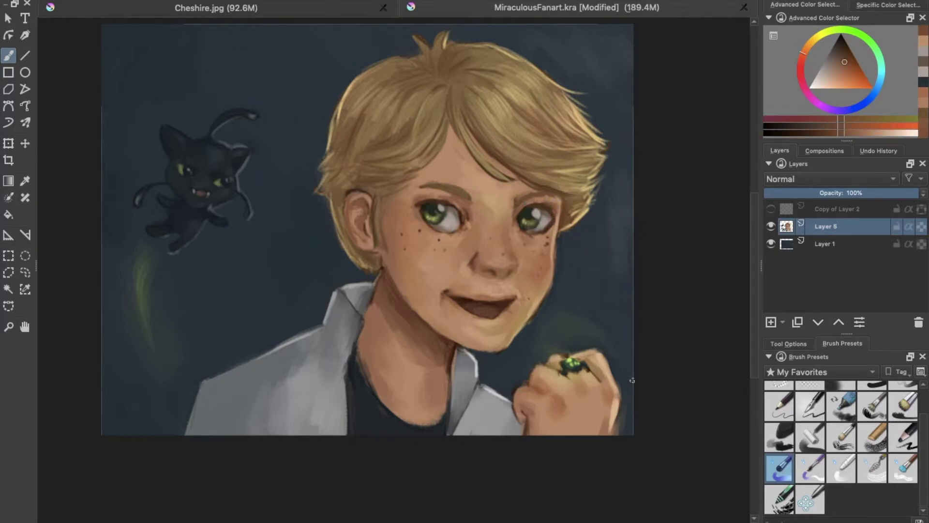
{"action": "left_click", "coordinate": [25, 272]}
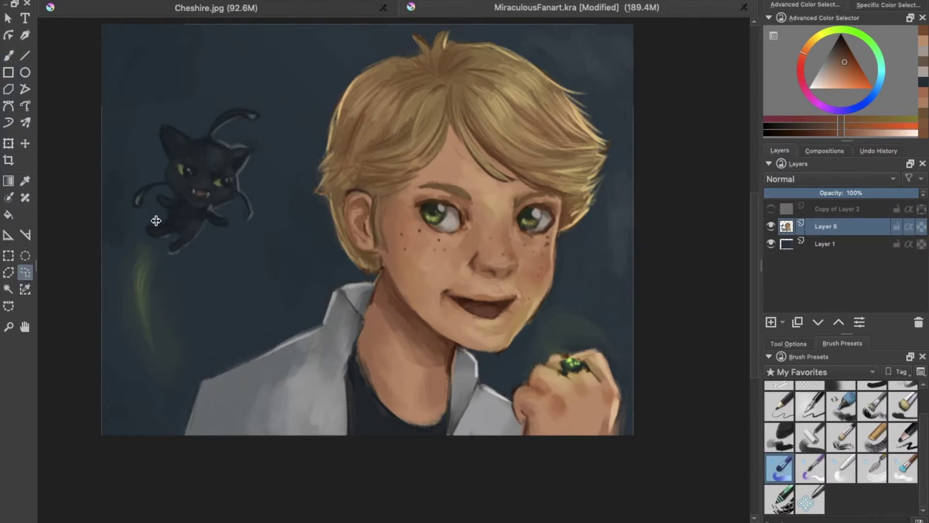
Freehand-select the cat's eye, copy and paste it onto a new layer, and transform it
{"action": "left_click_drag", "start_coordinate": [178, 159], "coordinate": [186, 166]}
{"action": "key", "text": "ctrl+c"}
{"action": "key", "text": "ctrl+v"}
{"action": "key", "text": "ctrl+t"}
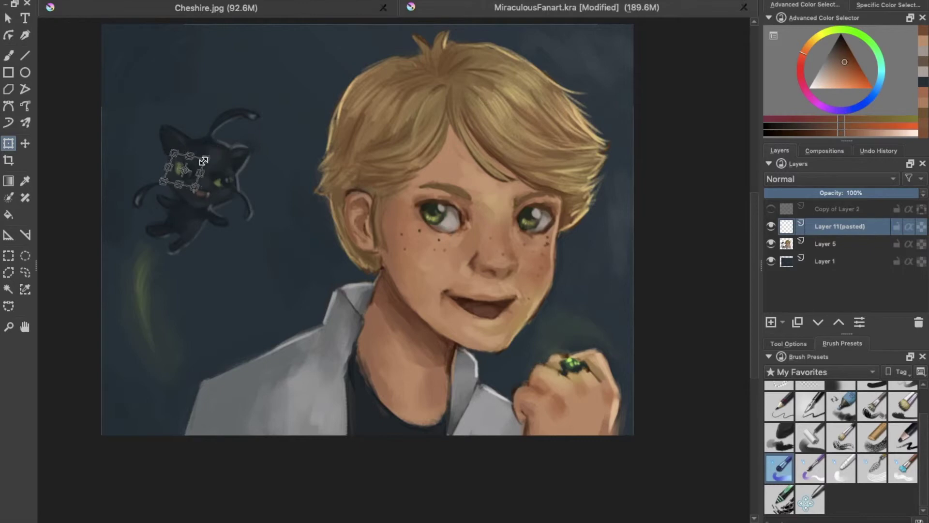
{"action": "key", "text": "Return"}
{"action": "key", "text": "b"}
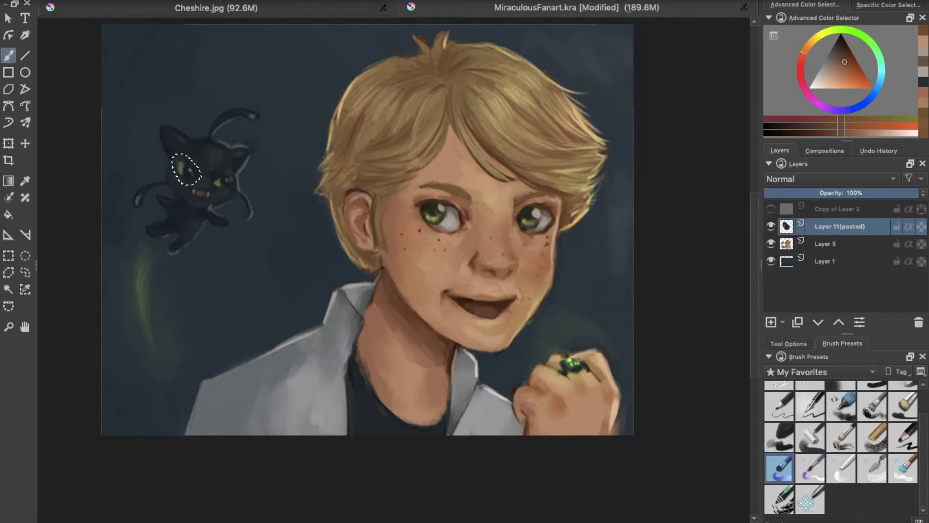
Copy another cat eye from Layer 5 into a pasted layer, shrinking it and shifting it left
{"action": "left_click", "coordinate": [835, 243]}
{"action": "key", "text": "ctrl+r"}
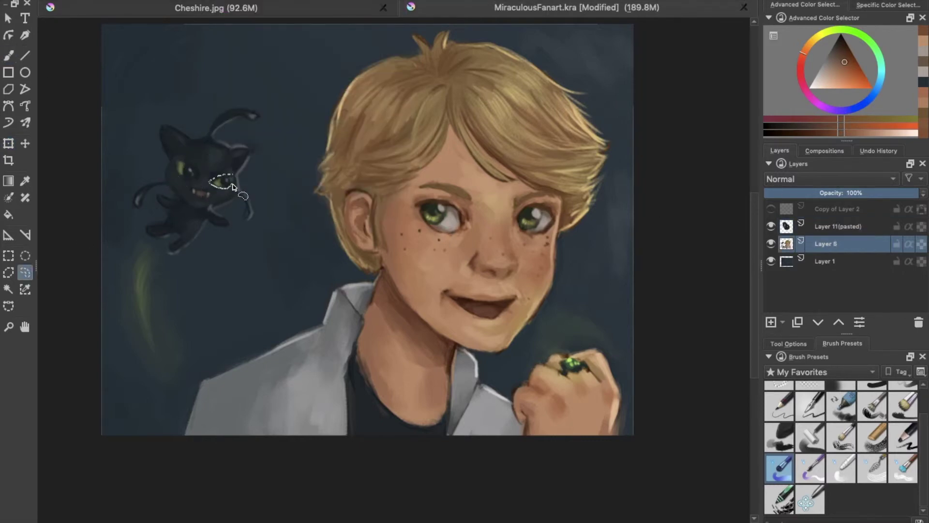
{"action": "key", "text": "ctrl+c"}
{"action": "key", "text": "ctrl+v"}
{"action": "key", "text": "ctrl+t"}
{"action": "left_click_drag", "start_coordinate": [238, 181], "coordinate": [232, 188]}
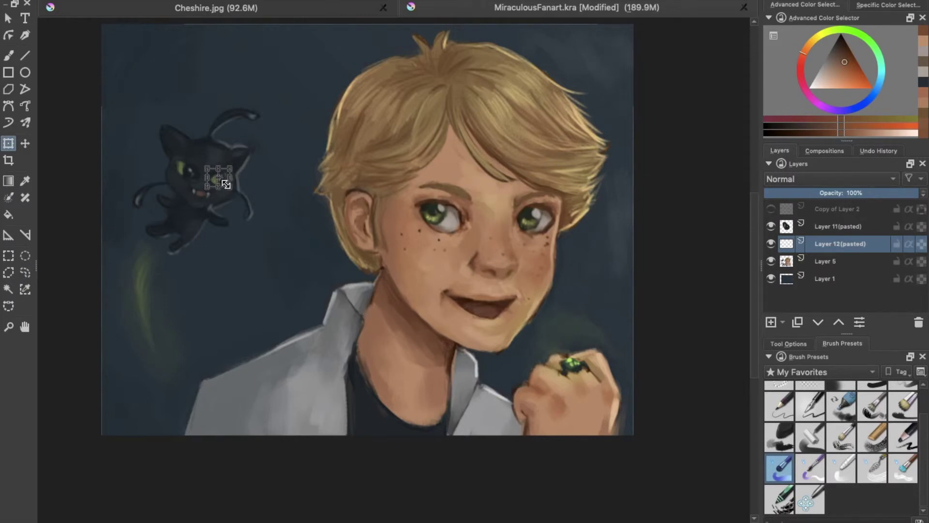
{"action": "key", "text": "ctrl+plus"}
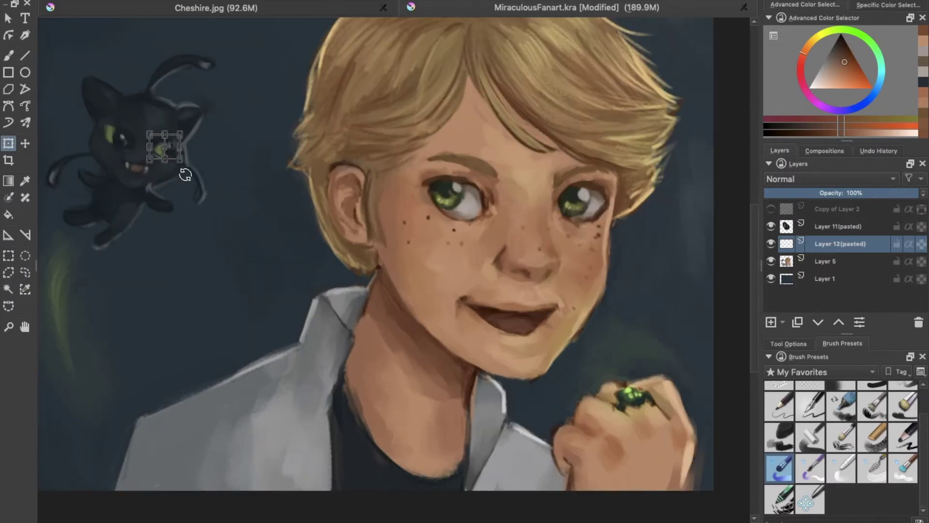
{"action": "key", "text": "b"}
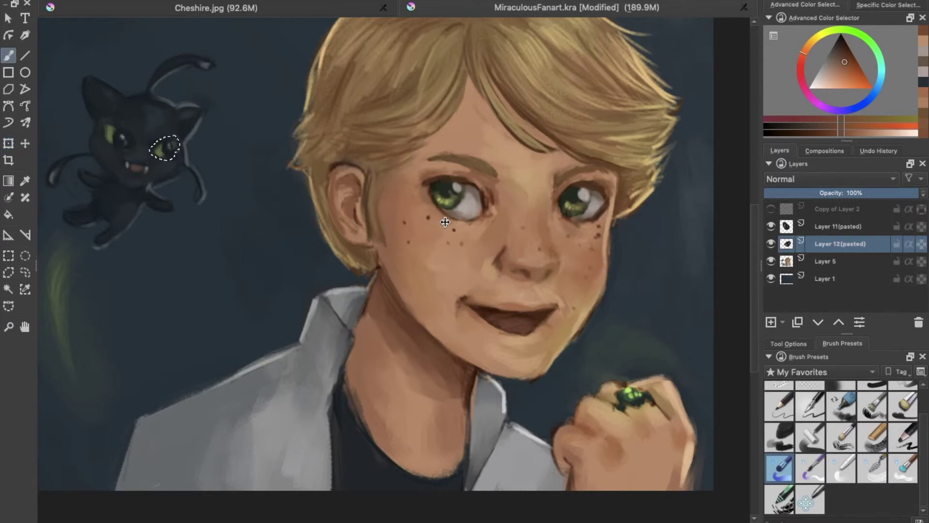
{"action": "key", "text": "ctrl+t"}
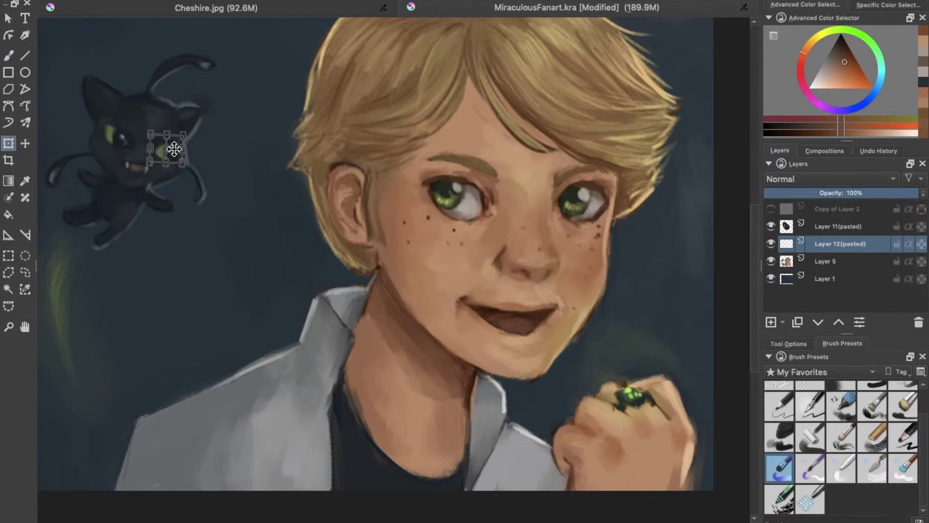
{"action": "key", "text": "b"}
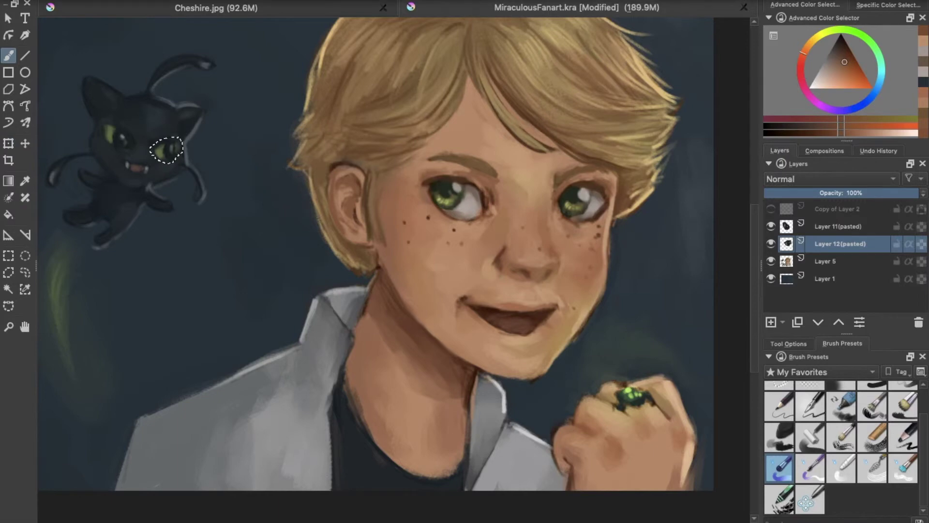
Deselect, merge the two pasted eye layers, compare visibility, then delete the pasted eye layer
{"action": "left_click", "coordinate": [257, 10]}
{"action": "right_click", "coordinate": [844, 227]}
{"action": "left_click", "coordinate": [839, 110]}
{"action": "left_click", "coordinate": [771, 226]}
{"action": "left_click", "coordinate": [770, 226]}
{"action": "left_click", "coordinate": [771, 226]}
{"action": "right_click", "coordinate": [795, 235]}
{"action": "left_click", "coordinate": [799, 328]}
Copy the cat's whole face onto a new layer, enlarge it, and pick a dark blue
{"action": "left_click", "coordinate": [26, 273]}
{"action": "mouse_move", "coordinate": [137, 134]}
{"action": "left_mouse_down"}
{"action": "mouse_move", "coordinate": [126, 177]}
{"action": "mouse_move", "coordinate": [109, 120]}
{"action": "left_mouse_up"}
{"action": "key", "text": "ctrl+c"}
{"action": "key", "text": "ctrl+v"}
{"action": "key", "text": "ctrl+t"}
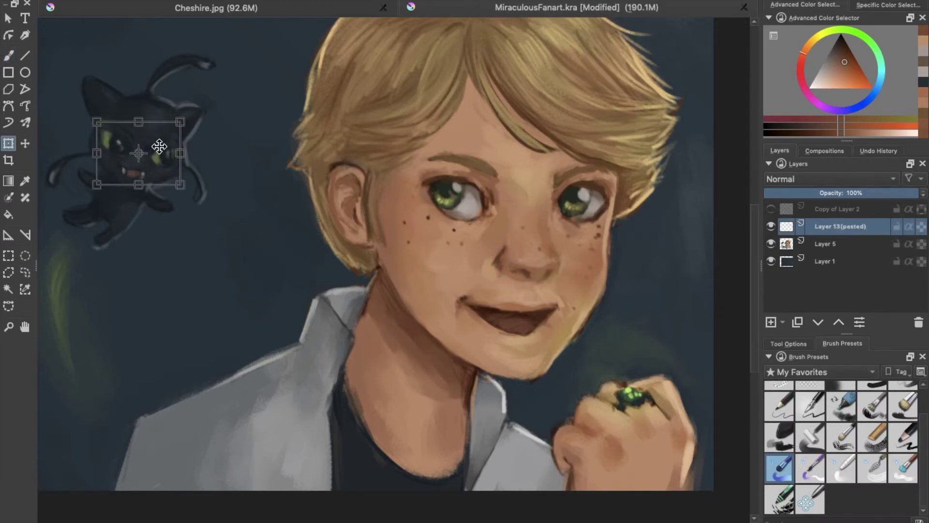
{"action": "key", "text": "b"}
{"action": "key", "text": "ctrl+shift+a"}
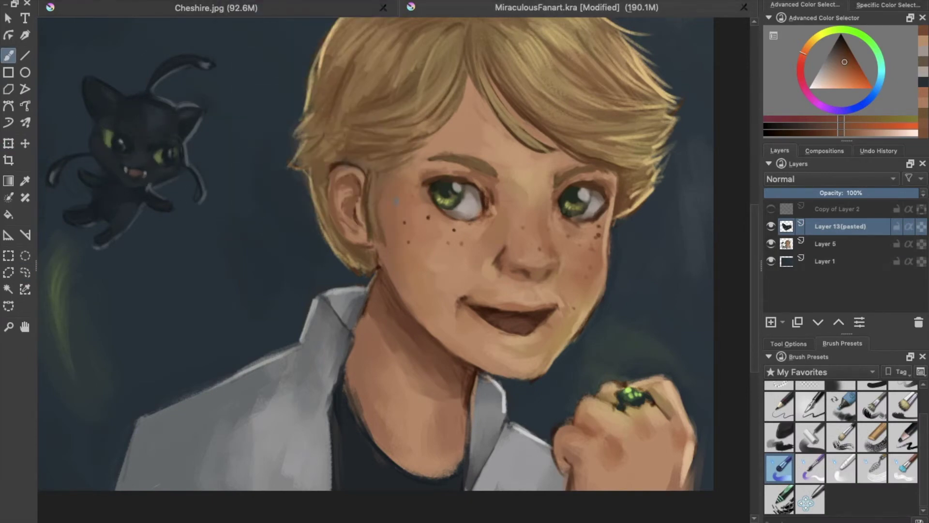
{"action": "key", "text": "slash"}
{"action": "left_click", "coordinate": [207, 162], "text": "ctrl"}
{"action": "left_click", "coordinate": [198, 148], "text": "ctrl"}
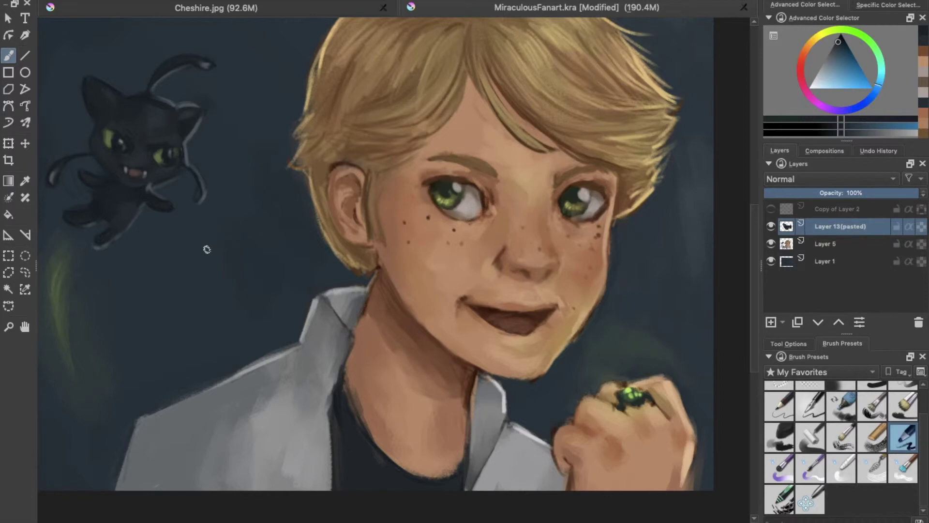
Paint sampled skin tones over the blue dab on the cheek, then merge Layer 13 into Layer 5
{"action": "left_click", "coordinate": [591, 179], "text": "ctrl"}
{"action": "left_click", "coordinate": [604, 191], "text": "ctrl"}
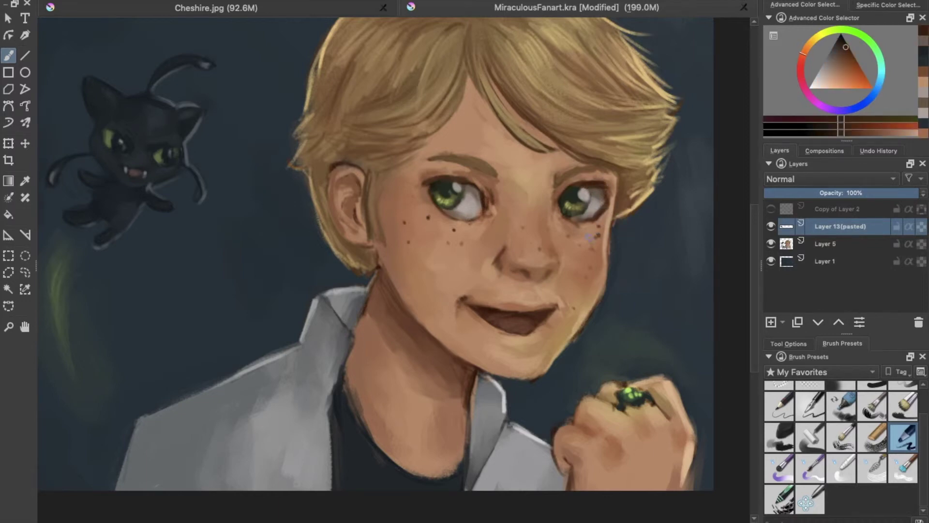
{"action": "left_click", "coordinate": [605, 193], "text": "ctrl"}
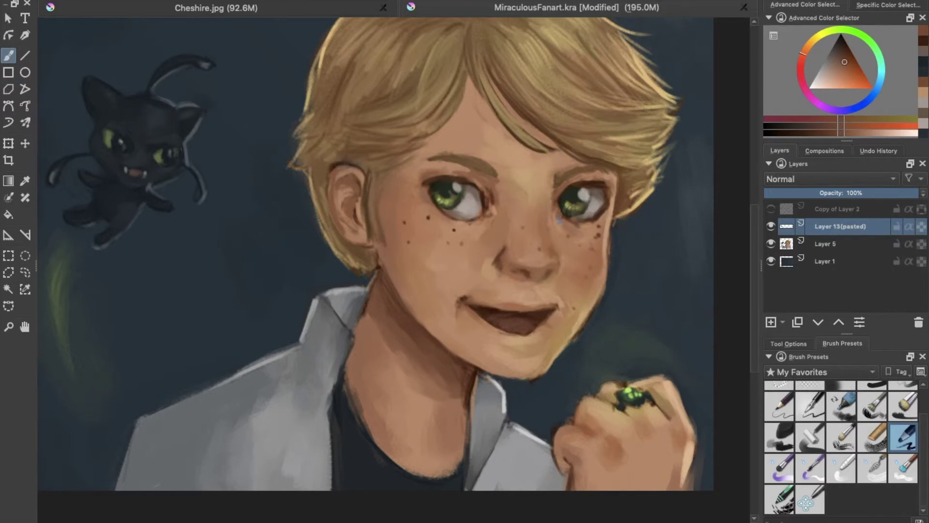
{"action": "left_click", "coordinate": [588, 232], "text": "ctrl"}
{"action": "left_click_drag", "start_coordinate": [576, 230], "coordinate": [583, 233]}
{"action": "left_click", "coordinate": [590, 237], "text": "ctrl"}
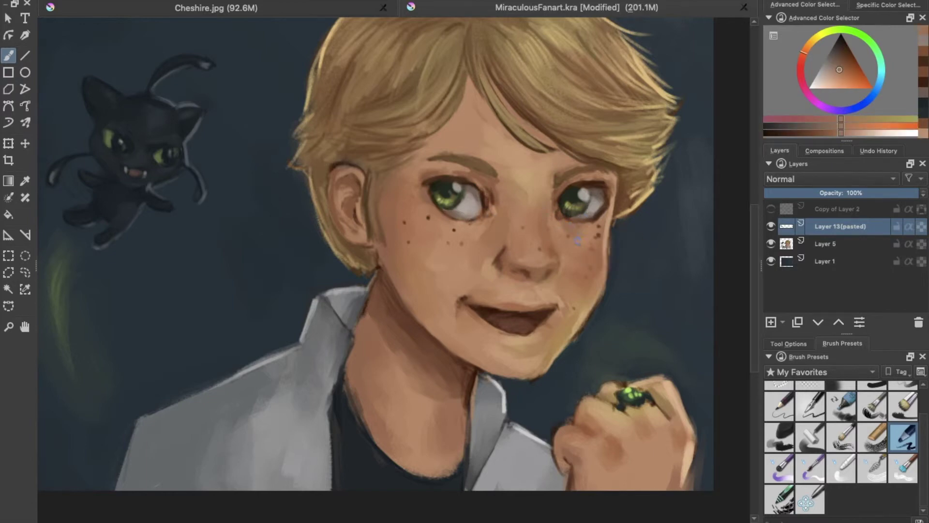
{"action": "left_click", "coordinate": [565, 229], "text": "ctrl"}
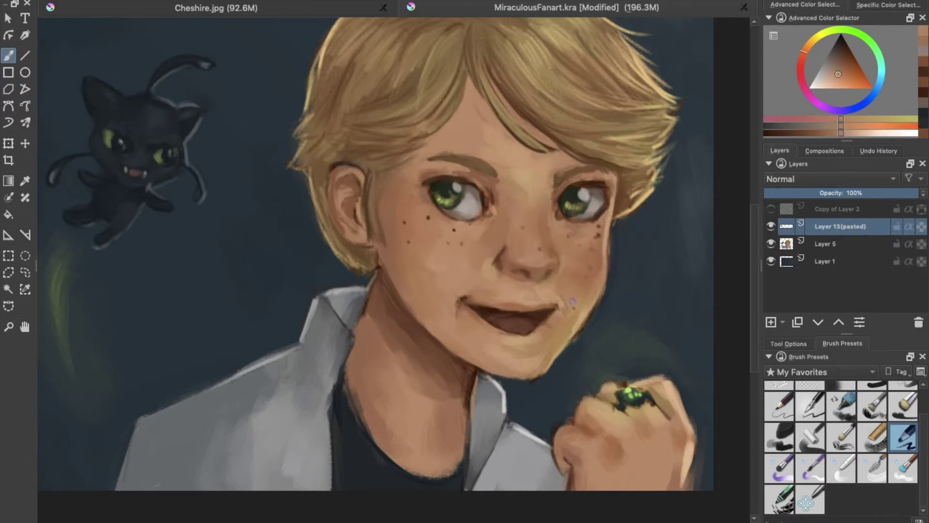
{"action": "key", "text": "slash"}
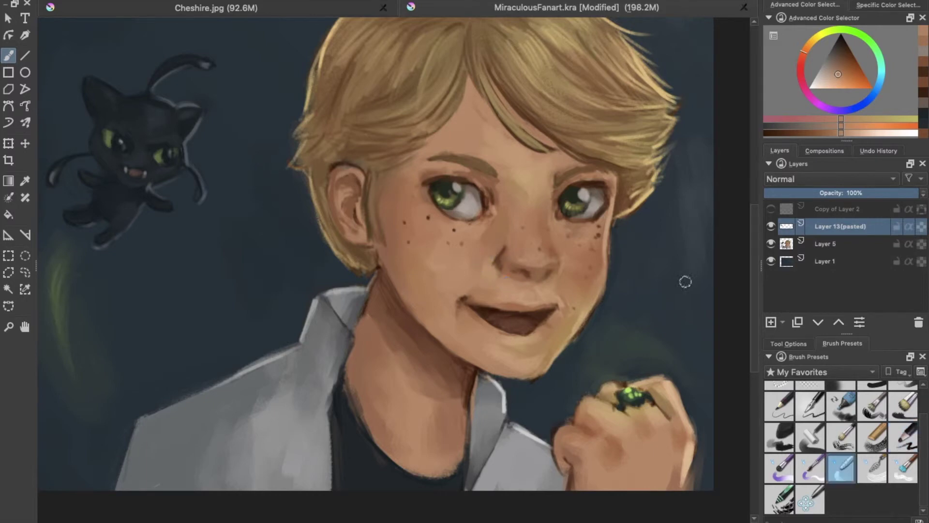
{"action": "key", "text": "shift+Delete"}
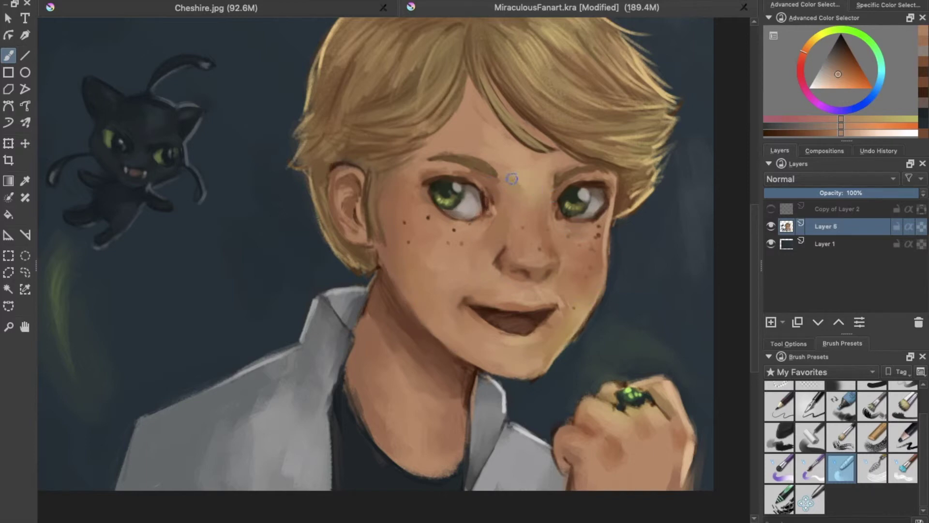
Zoom out until the whole painting fits in the window
{"action": "scroll", "coordinate": [692, 384], "scroll_direction": "down", "scroll_amount": 1}
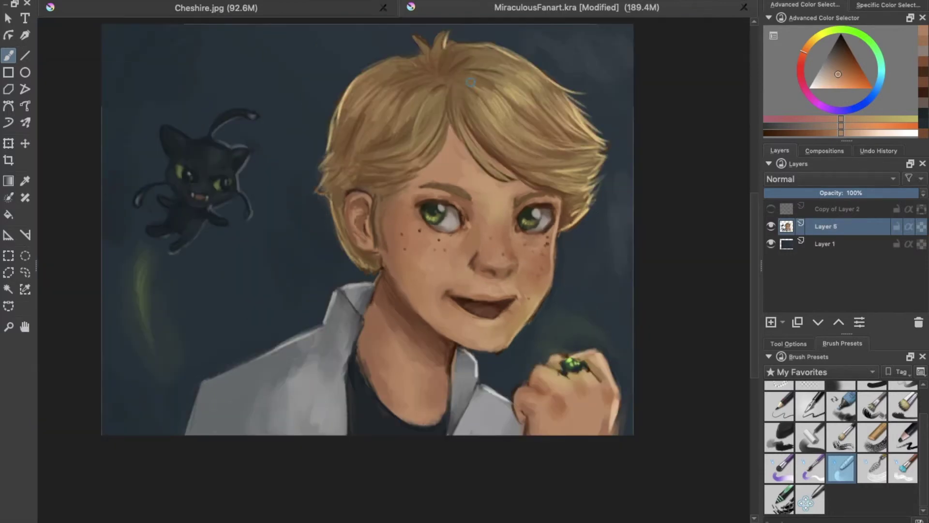
{"action": "scroll", "coordinate": [692, 384], "scroll_direction": "down", "scroll_amount": 1}
{"action": "scroll", "coordinate": [692, 384], "scroll_direction": "down", "scroll_amount": 1}
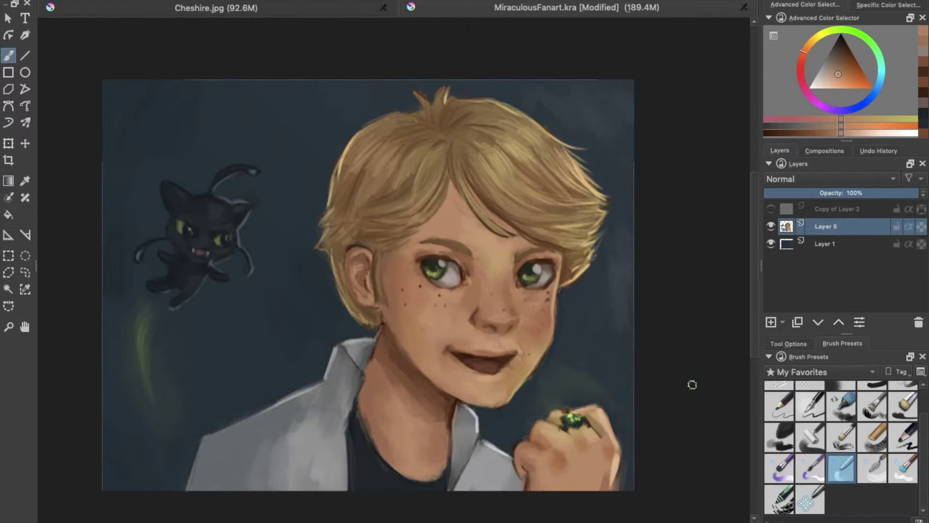
{"action": "right_click", "coordinate": [871, 226]}
Merge Layer 5 into Layer 1 and add a new purple Multiply layer on top
{"action": "left_click", "coordinate": [817, 103]}
{"action": "key", "text": "Insert"}
{"action": "left_click", "coordinate": [821, 107]}
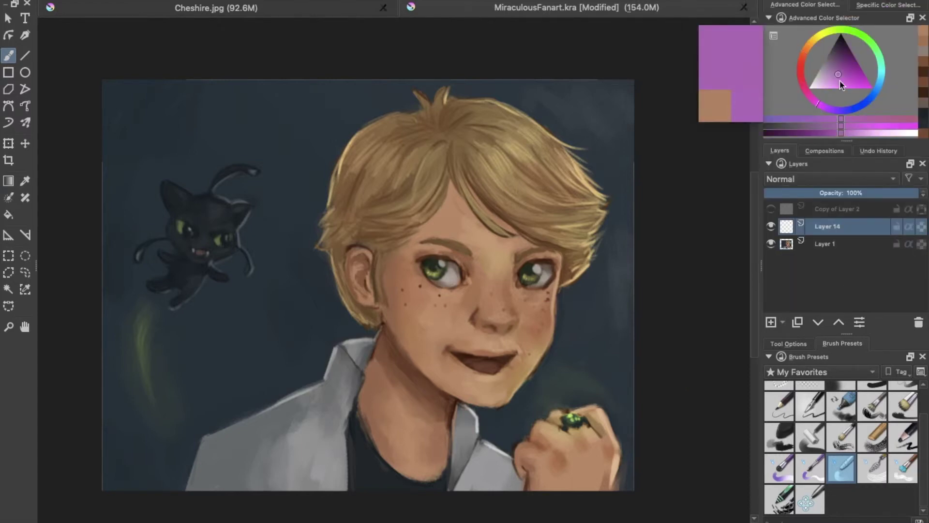
{"action": "key", "text": "slash"}
{"action": "left_click", "coordinate": [830, 178]}
{"action": "left_click", "coordinate": [783, 313]}
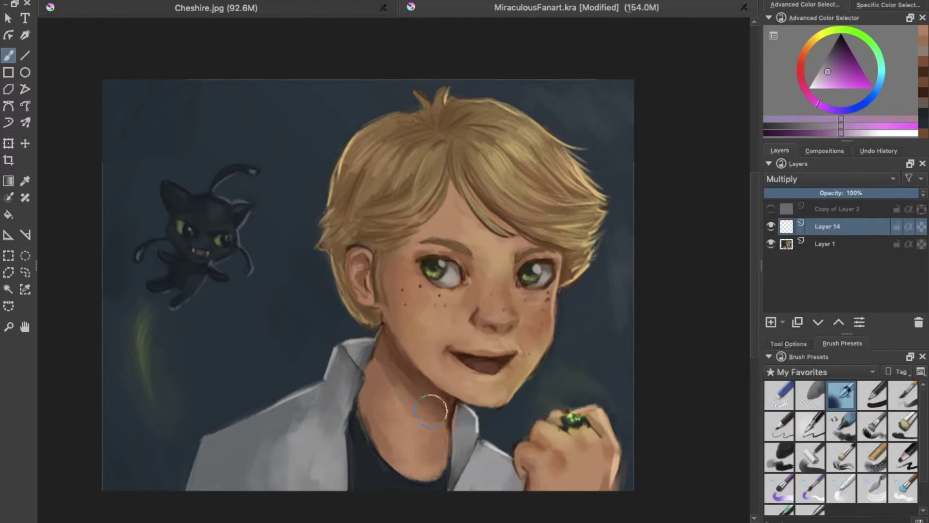
Paint purple multiply shading over the face, forehead, hair, hand, neck, collar and jacket
{"action": "left_click_drag", "start_coordinate": [426, 399], "coordinate": [399, 353]}
{"action": "left_click_drag", "start_coordinate": [506, 341], "coordinate": [525, 283]}
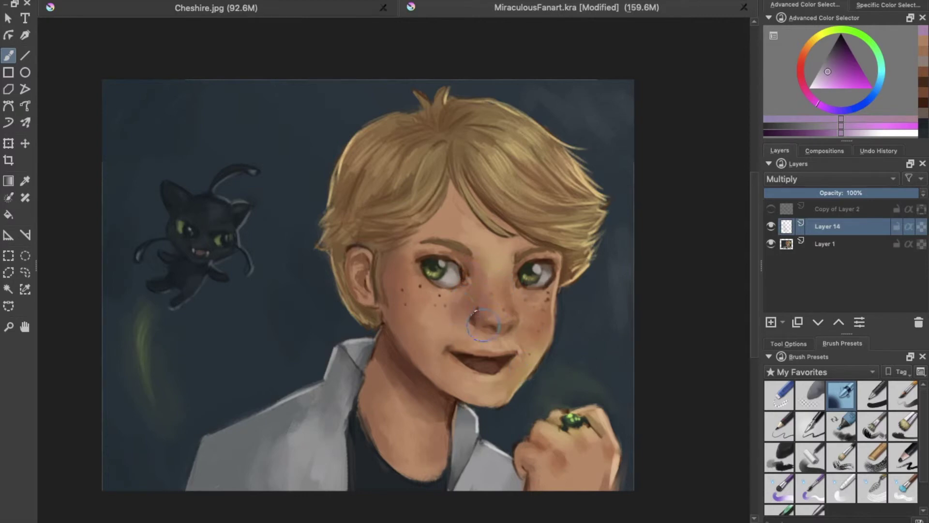
{"action": "left_click_drag", "start_coordinate": [468, 282], "coordinate": [491, 227]}
{"action": "mouse_move", "coordinate": [460, 109]}
{"action": "left_mouse_down"}
{"action": "mouse_move", "coordinate": [368, 145]}
{"action": "mouse_move", "coordinate": [353, 300]}
{"action": "left_mouse_up"}
{"action": "left_click_drag", "start_coordinate": [382, 232], "coordinate": [391, 174]}
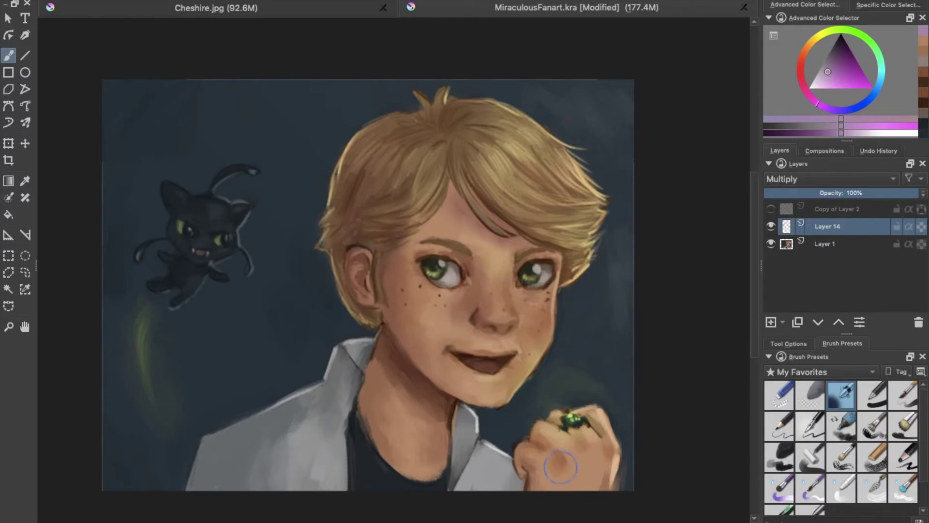
{"action": "left_click_drag", "start_coordinate": [571, 462], "coordinate": [544, 472]}
{"action": "mouse_move", "coordinate": [450, 426]}
{"action": "left_mouse_down"}
{"action": "mouse_move", "coordinate": [435, 494]}
{"action": "mouse_move", "coordinate": [372, 368]}
{"action": "mouse_move", "coordinate": [407, 474]}
{"action": "left_mouse_up"}
{"action": "left_click_drag", "start_coordinate": [367, 421], "coordinate": [360, 448]}
{"action": "mouse_move", "coordinate": [217, 450]}
{"action": "left_mouse_down"}
{"action": "mouse_move", "coordinate": [245, 481]}
{"action": "mouse_move", "coordinate": [192, 486]}
{"action": "left_mouse_up"}
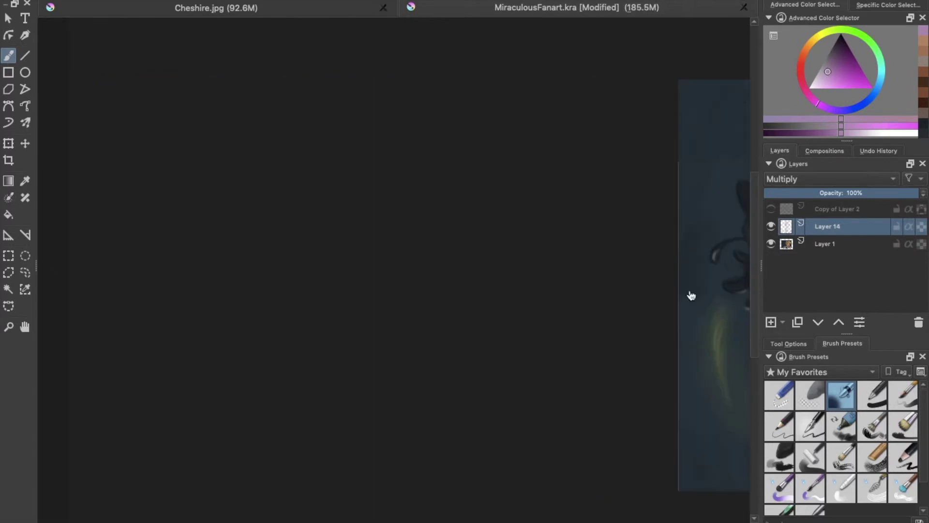
Add more shading on the jacket and shirt collars, near the left eye and over the cat
{"action": "left_click_drag", "start_coordinate": [413, 331], "coordinate": [466, 334]}
{"action": "left_click_drag", "start_coordinate": [362, 383], "coordinate": [387, 421]}
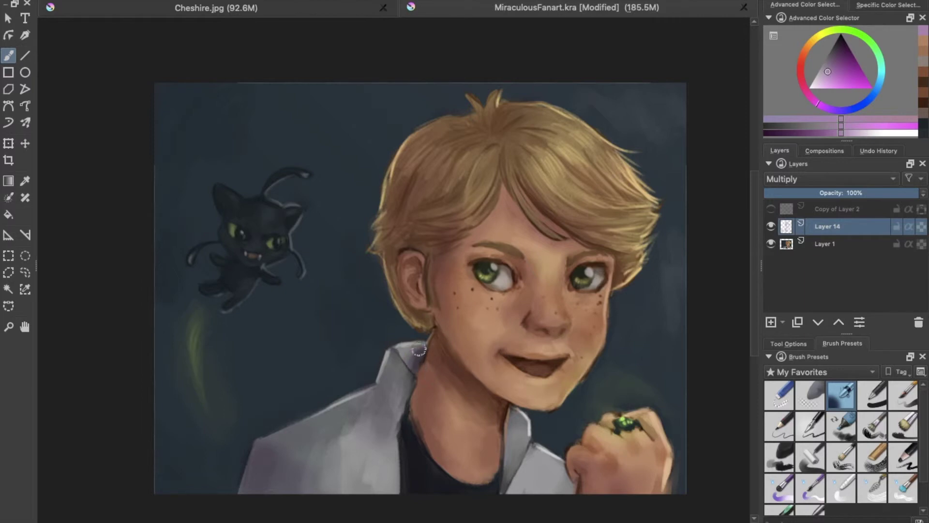
{"action": "left_click_drag", "start_coordinate": [507, 417], "coordinate": [501, 480]}
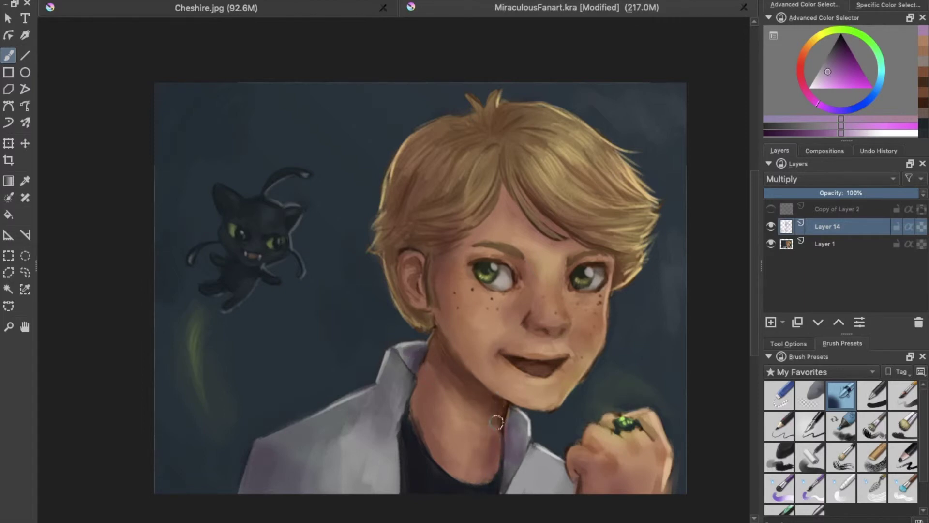
{"action": "left_click_drag", "start_coordinate": [514, 265], "coordinate": [521, 267]}
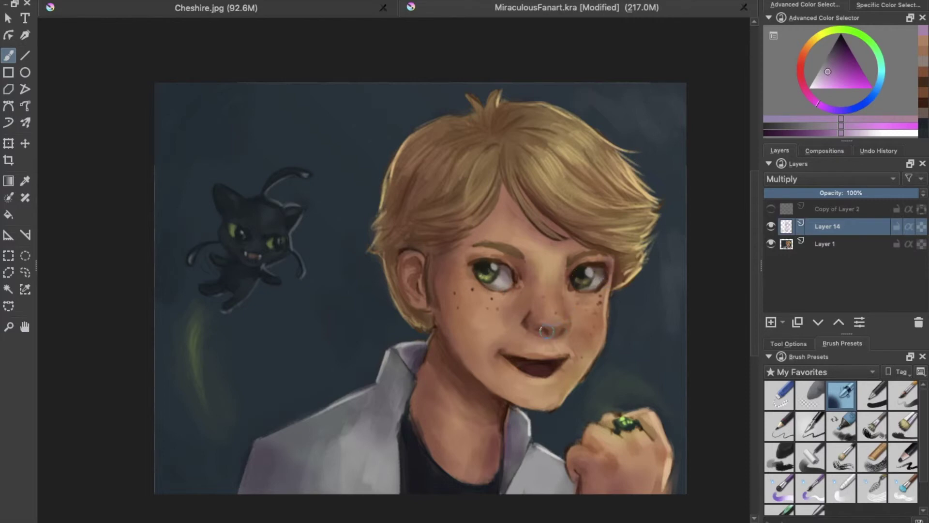
{"action": "left_click_drag", "start_coordinate": [264, 262], "coordinate": [289, 240]}
{"action": "left_click_drag", "start_coordinate": [245, 239], "coordinate": [233, 272]}
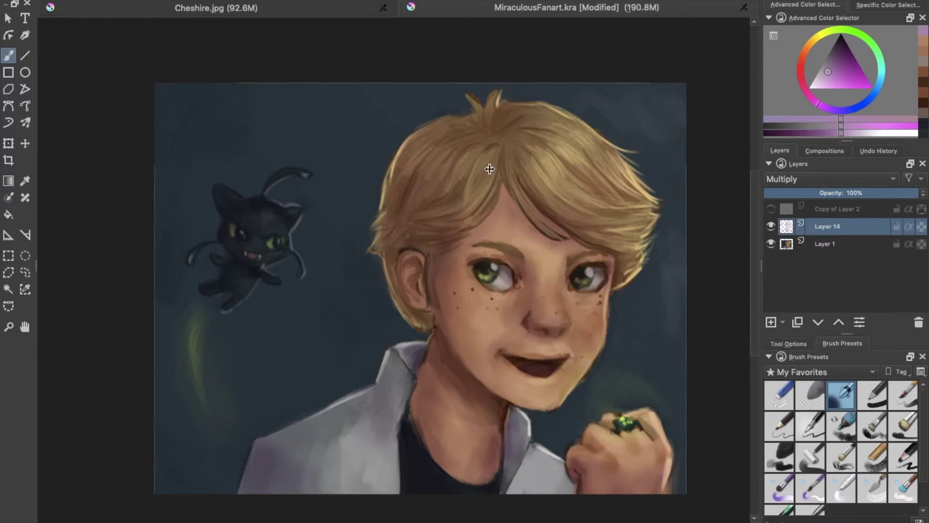
Darken both sides of the hair, the ear and the chin, then set layer opacity to 60%
{"action": "mouse_move", "coordinate": [629, 165]}
{"action": "left_mouse_down"}
{"action": "mouse_move", "coordinate": [566, 188]}
{"action": "mouse_move", "coordinate": [542, 174]}
{"action": "mouse_move", "coordinate": [619, 162]}
{"action": "left_mouse_up"}
{"action": "left_click_drag", "start_coordinate": [532, 191], "coordinate": [639, 242]}
{"action": "mouse_move", "coordinate": [460, 183]}
{"action": "left_mouse_down"}
{"action": "mouse_move", "coordinate": [392, 213]}
{"action": "mouse_move", "coordinate": [382, 227]}
{"action": "left_mouse_up"}
{"action": "left_click_drag", "start_coordinate": [421, 145], "coordinate": [397, 179]}
{"action": "left_click_drag", "start_coordinate": [474, 174], "coordinate": [435, 194]}
{"action": "left_click_drag", "start_coordinate": [428, 277], "coordinate": [408, 319]}
{"action": "left_click_drag", "start_coordinate": [411, 234], "coordinate": [387, 309]}
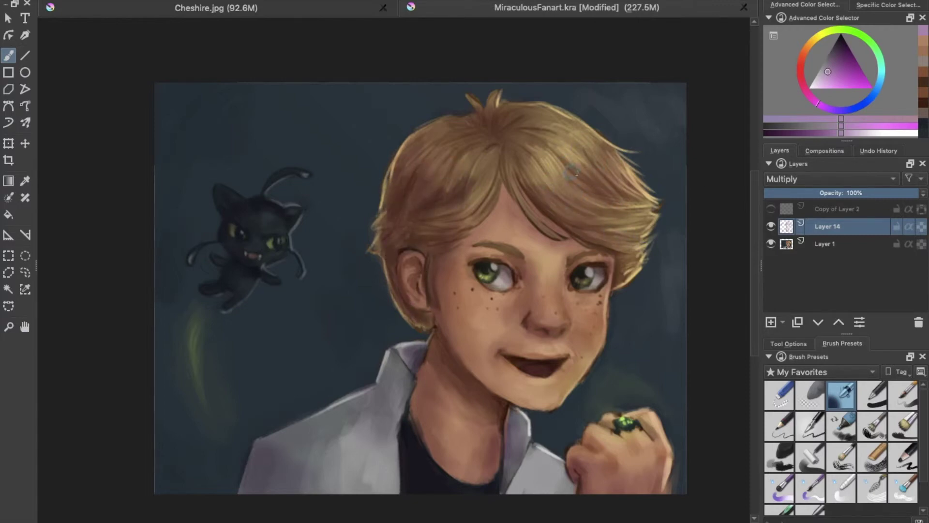
{"action": "left_click_drag", "start_coordinate": [501, 392], "coordinate": [493, 399]}
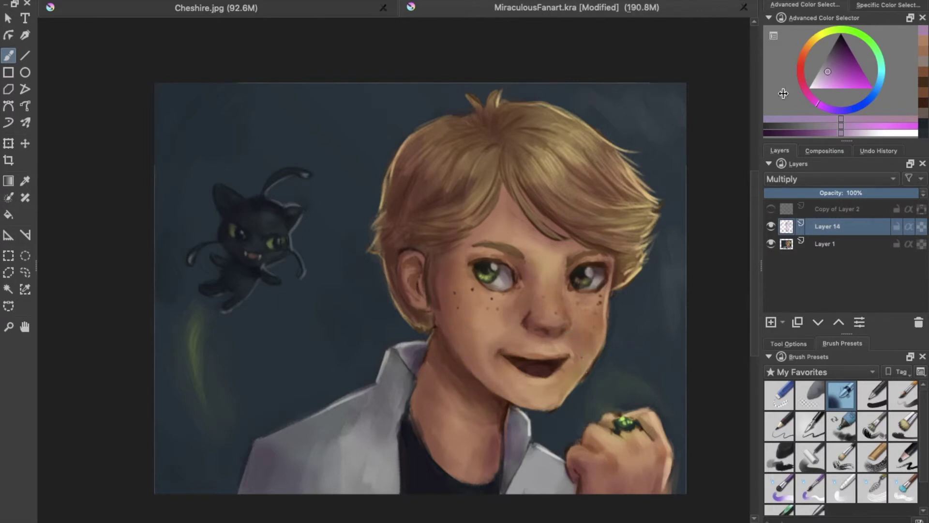
{"action": "left_click_drag", "start_coordinate": [842, 194], "coordinate": [852, 194]}
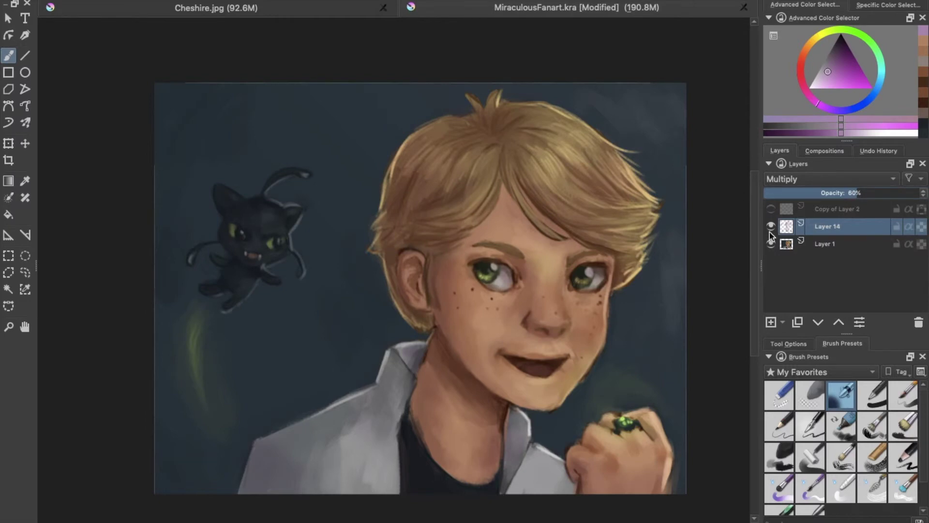
{"action": "right_click", "coordinate": [825, 226]}
Merge the shading down and add a new Overlay layer with a light greyish pink-purple colour
{"action": "left_click", "coordinate": [810, 106]}
{"action": "left_click", "coordinate": [771, 321]}
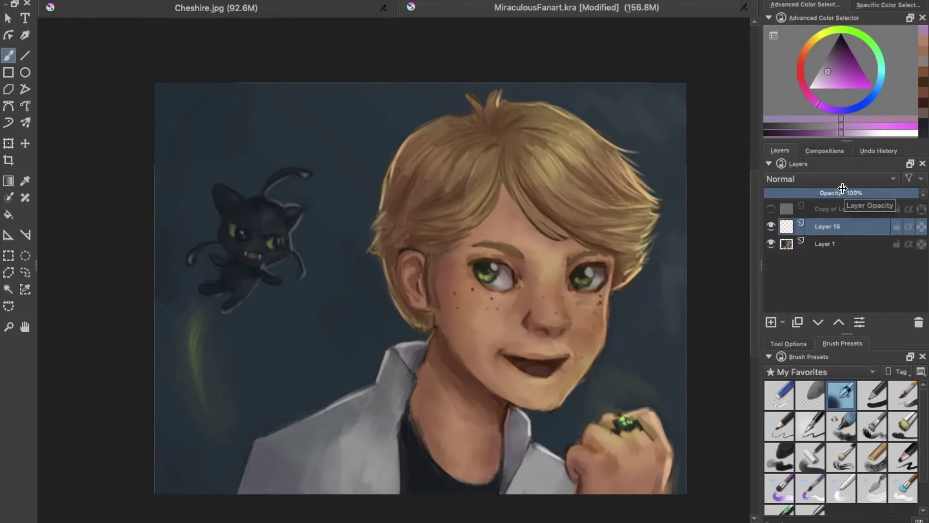
{"action": "left_click", "coordinate": [837, 179]}
{"action": "left_click", "coordinate": [793, 301]}
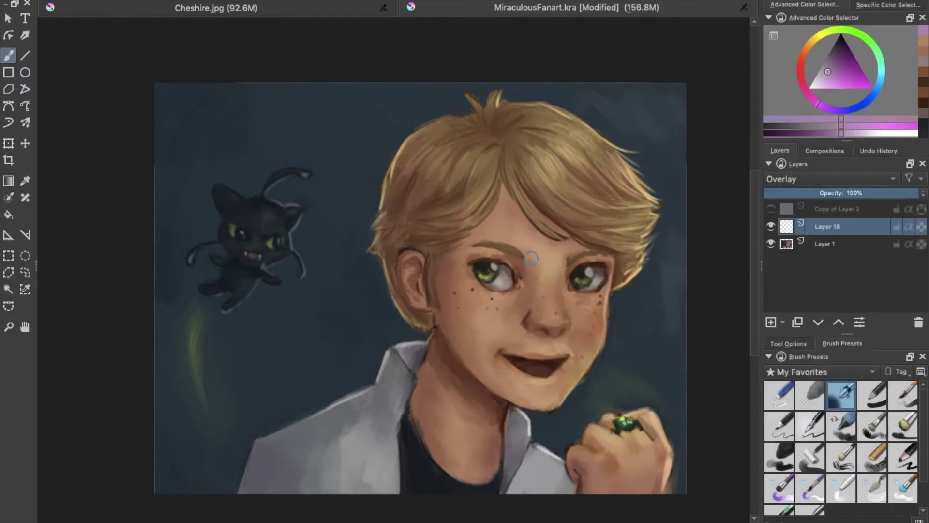
{"action": "left_click_drag", "start_coordinate": [825, 70], "coordinate": [811, 74]}
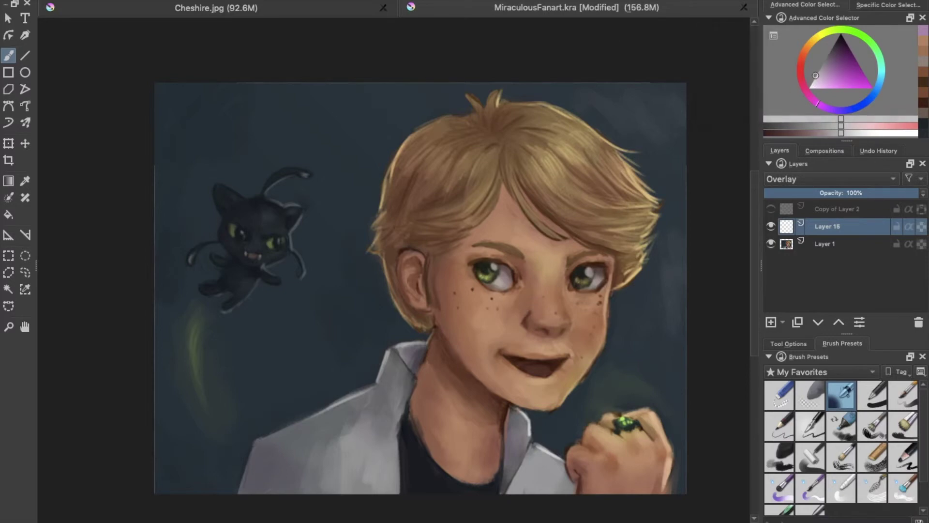
Brighten both cheeks, the chin and neck, and the top and right of the hair
{"action": "left_click_drag", "start_coordinate": [493, 314], "coordinate": [491, 329]}
{"action": "left_click_drag", "start_coordinate": [568, 297], "coordinate": [579, 318]}
{"action": "left_click_drag", "start_coordinate": [550, 375], "coordinate": [533, 401]}
{"action": "left_click_drag", "start_coordinate": [474, 426], "coordinate": [448, 457]}
{"action": "mouse_move", "coordinate": [547, 191]}
{"action": "left_mouse_down"}
{"action": "mouse_move", "coordinate": [535, 160]}
{"action": "mouse_move", "coordinate": [571, 111]}
{"action": "left_mouse_up"}
{"action": "left_click_drag", "start_coordinate": [581, 203], "coordinate": [634, 184]}
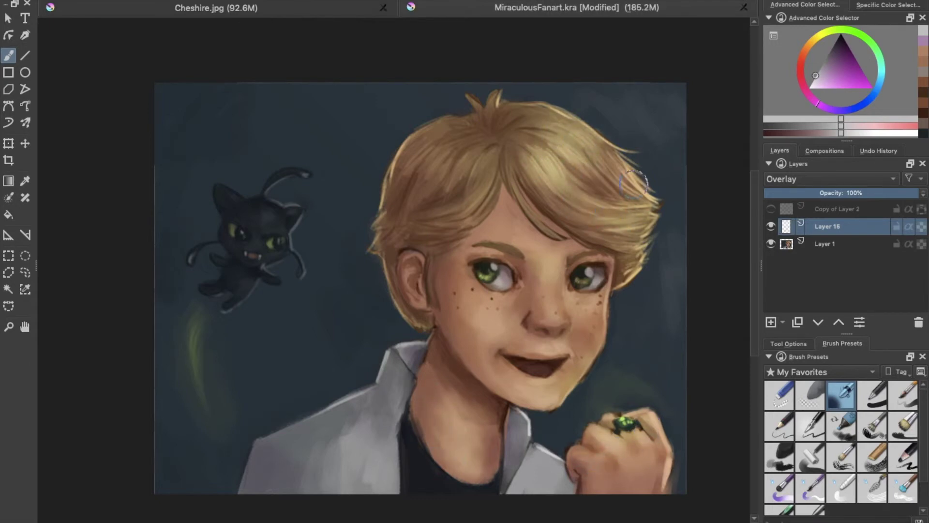
Highlight the collar, shirt, cat's face, green glow and right hair strands, then dim to 46%
{"action": "left_click_drag", "start_coordinate": [484, 164], "coordinate": [450, 218]}
{"action": "mouse_move", "coordinate": [394, 380]}
{"action": "left_mouse_down"}
{"action": "mouse_move", "coordinate": [401, 459]}
{"action": "mouse_move", "coordinate": [380, 489]}
{"action": "left_mouse_up"}
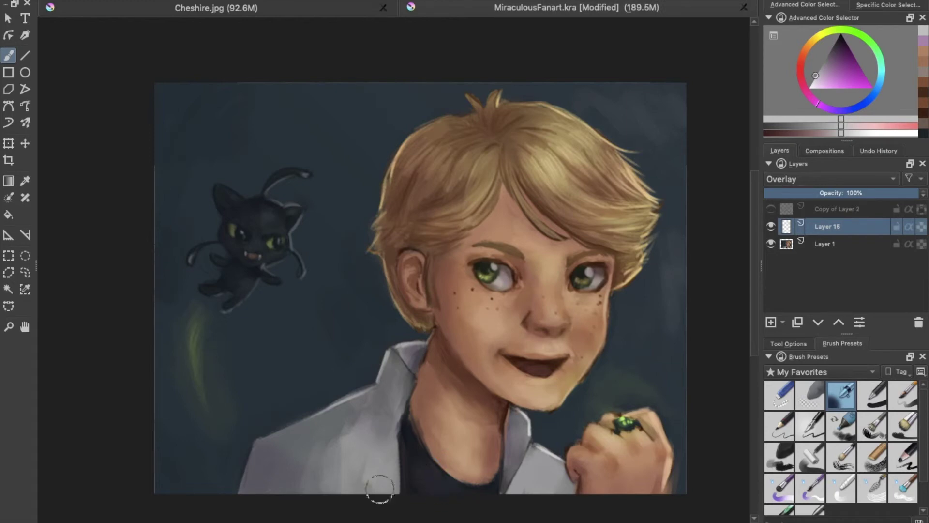
{"action": "left_click_drag", "start_coordinate": [522, 464], "coordinate": [552, 498]}
{"action": "mouse_move", "coordinate": [264, 237]}
{"action": "left_mouse_down"}
{"action": "mouse_move", "coordinate": [280, 244]}
{"action": "mouse_move", "coordinate": [254, 267]}
{"action": "left_mouse_up"}
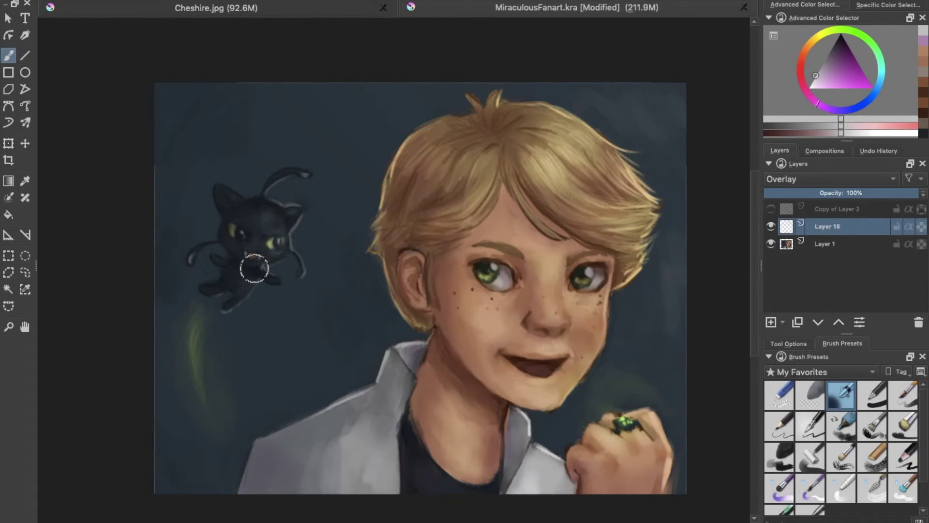
{"action": "left_click_drag", "start_coordinate": [199, 399], "coordinate": [203, 336]}
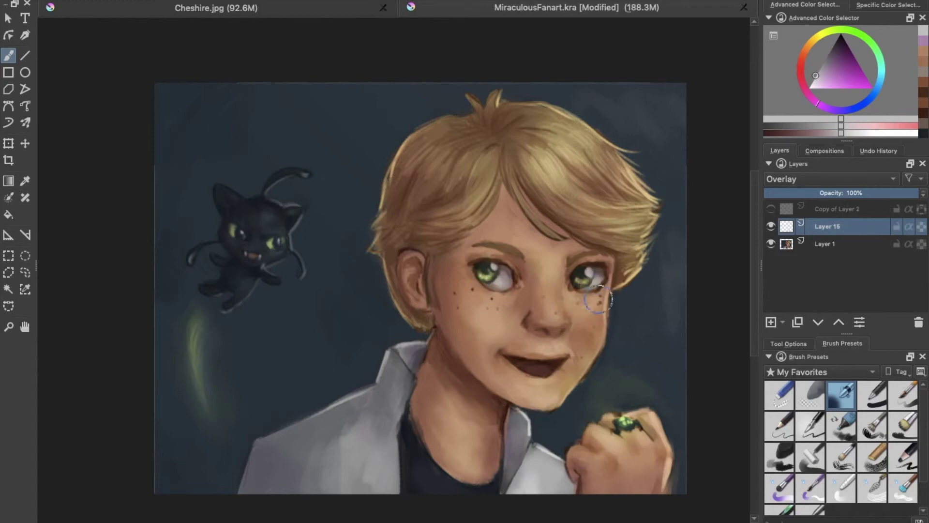
{"action": "left_click_drag", "start_coordinate": [650, 242], "coordinate": [646, 208]}
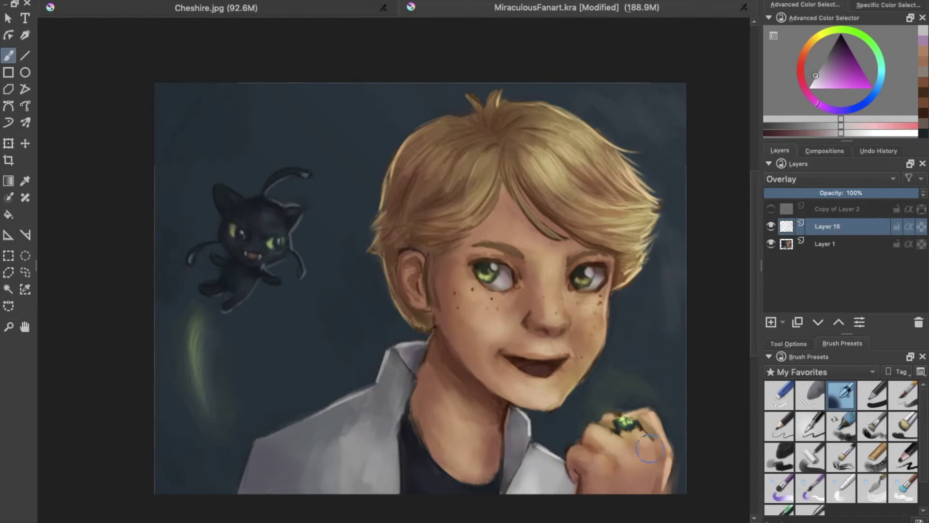
{"action": "left_click_drag", "start_coordinate": [809, 191], "coordinate": [815, 196]}
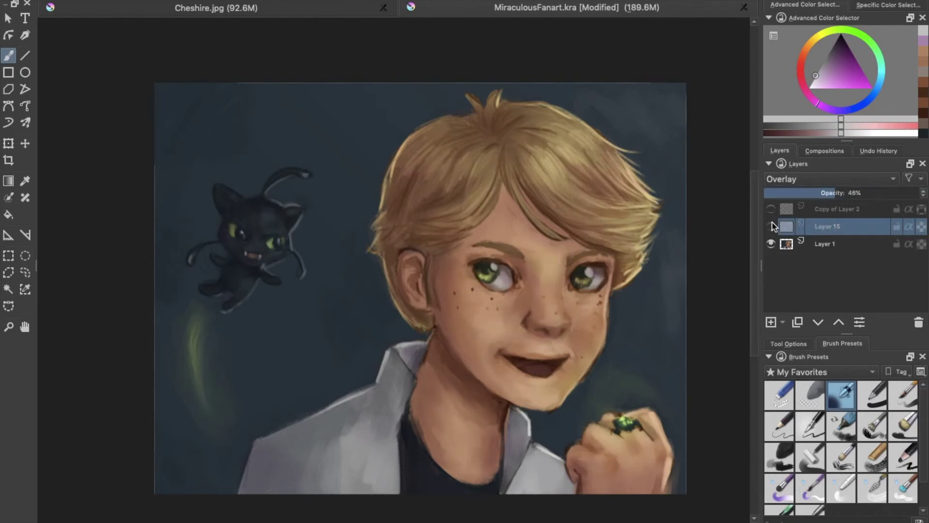
{"action": "right_click", "coordinate": [858, 226]}
Merge the overlay into Layer 1 and start a Color Balance adjustment on the shadows
{"action": "left_click", "coordinate": [843, 115]}
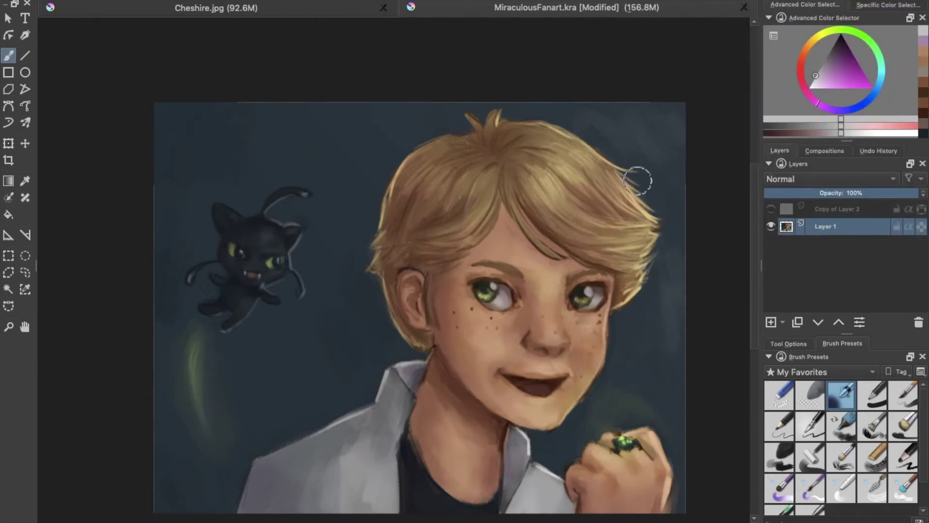
{"action": "left_click", "coordinate": [457, 45]}
{"action": "left_click_drag", "start_coordinate": [732, 71], "coordinate": [846, 70]}
{"action": "mouse_move", "coordinate": [841, 129]}
{"action": "left_mouse_down"}
{"action": "mouse_move", "coordinate": [854, 130]}
{"action": "mouse_move", "coordinate": [833, 130]}
{"action": "left_mouse_up"}
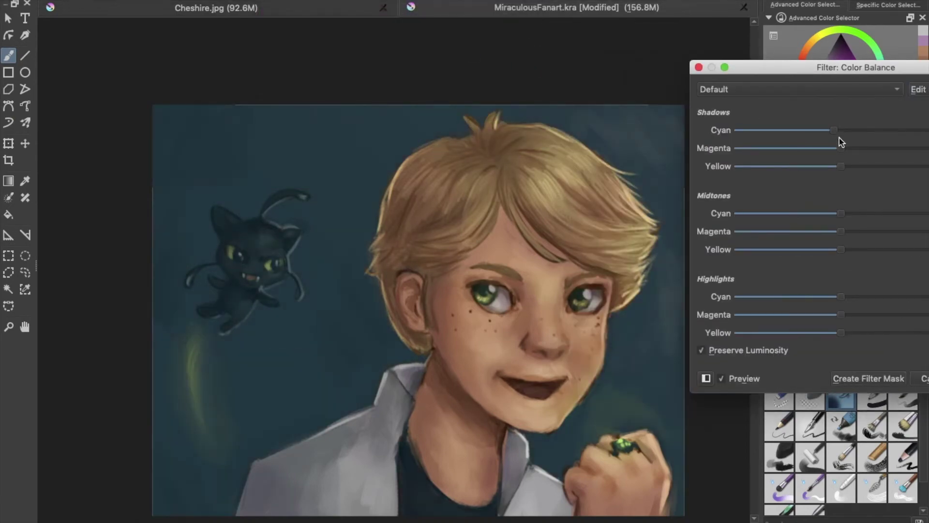
Reset the shadows, tweak shadow and highlight balance toward a cooler tone, and create a filter mask
{"action": "left_click_drag", "start_coordinate": [842, 68], "coordinate": [717, 12]}
{"action": "left_click", "coordinate": [853, 55]}
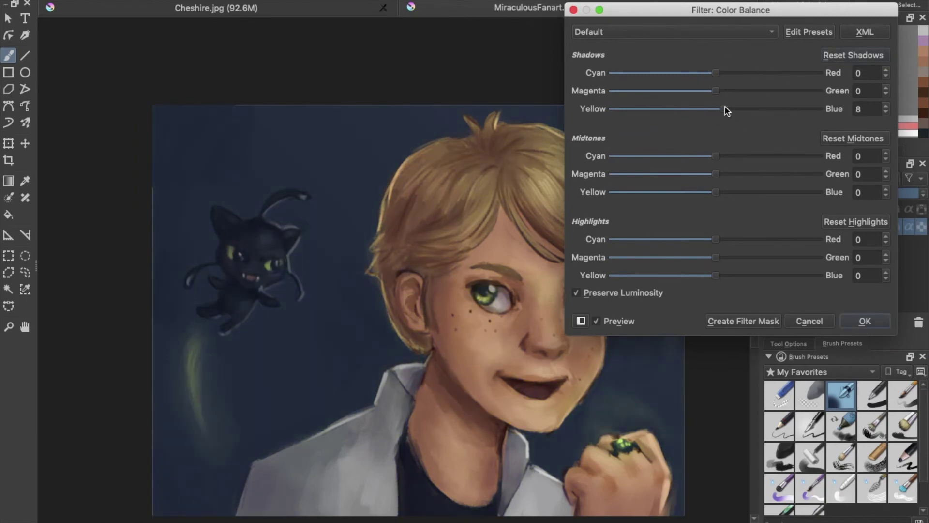
{"action": "mouse_move", "coordinate": [723, 91]}
{"action": "left_mouse_down"}
{"action": "mouse_move", "coordinate": [715, 92]}
{"action": "mouse_move", "coordinate": [736, 101]}
{"action": "mouse_move", "coordinate": [711, 98]}
{"action": "left_mouse_up"}
{"action": "left_click_drag", "start_coordinate": [715, 275], "coordinate": [705, 276]}
{"action": "left_click", "coordinate": [750, 321]}
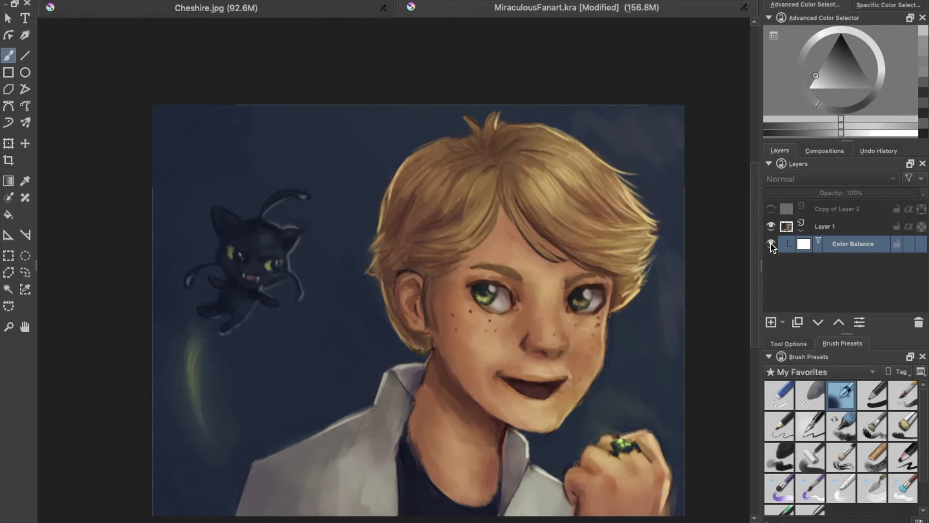
{"action": "left_click", "coordinate": [832, 226]}
Merge the colour balance mask into Layer 1 Merged and hide Copy of Layer 2
{"action": "right_click", "coordinate": [832, 226]}
{"action": "left_click", "coordinate": [803, 110]}
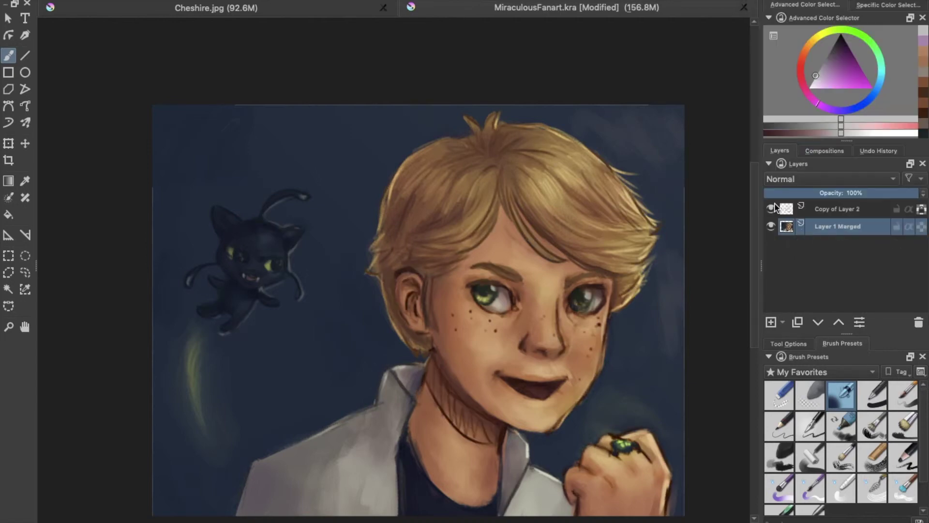
{"action": "left_click", "coordinate": [770, 208]}
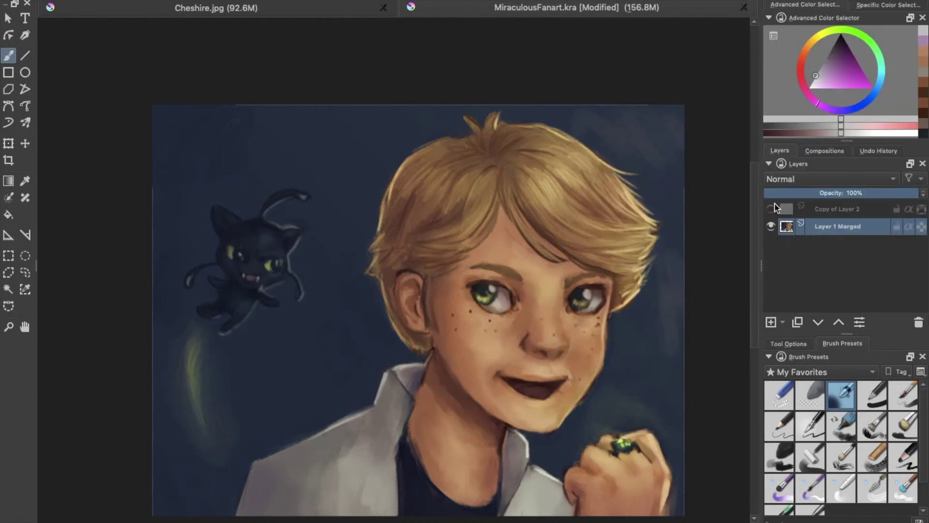
Sample skin tones around the nose with the pen brush and paint a small touch-up near the collar
{"action": "key", "text": "/"}
{"action": "left_click", "coordinate": [508, 267], "text": "ctrl"}
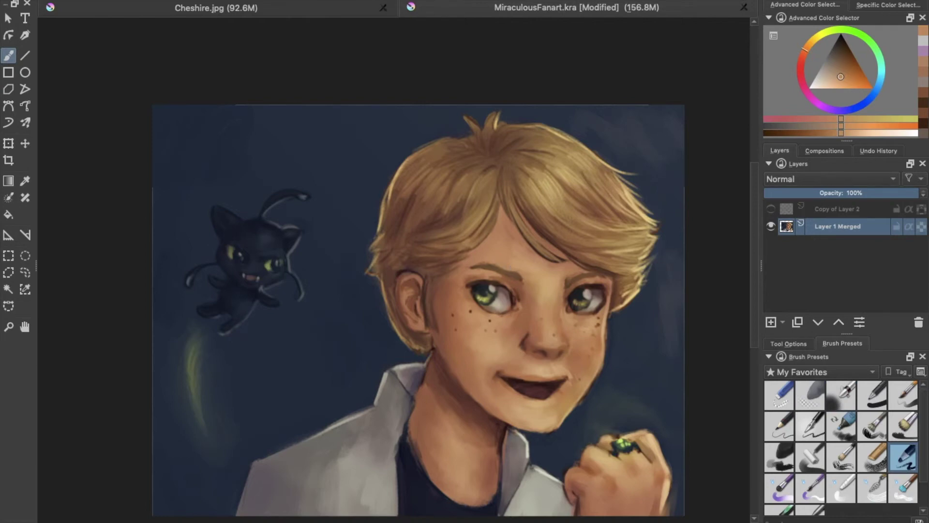
{"action": "left_click", "coordinate": [528, 284], "text": "ctrl"}
{"action": "left_click", "coordinate": [560, 324]}
{"action": "key", "text": "ctrl+z"}
{"action": "left_click", "coordinate": [536, 311]}
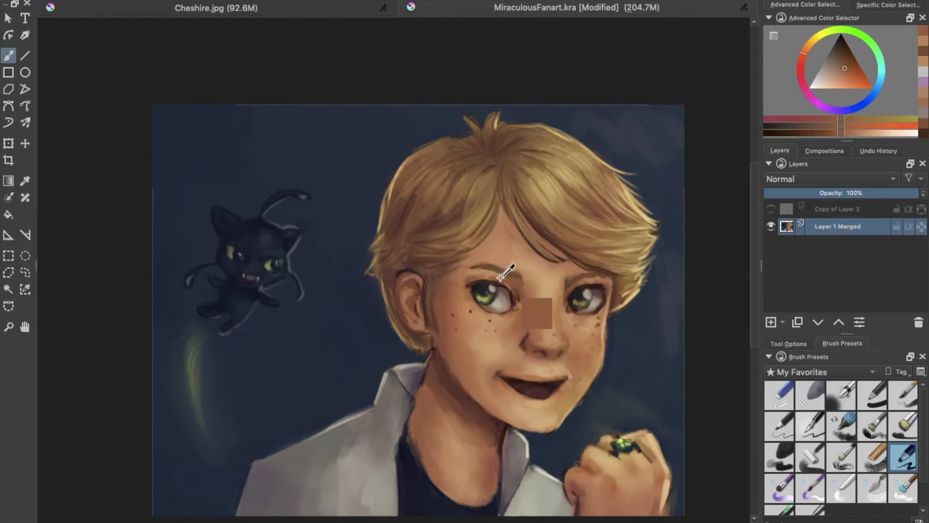
{"action": "left_click", "coordinate": [499, 274], "text": "ctrl"}
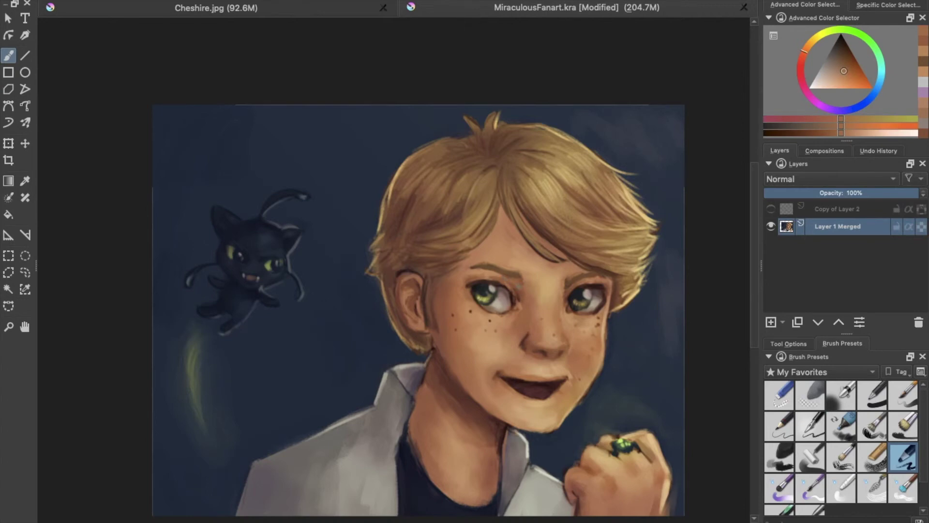
{"action": "left_click", "coordinate": [506, 274], "text": "ctrl"}
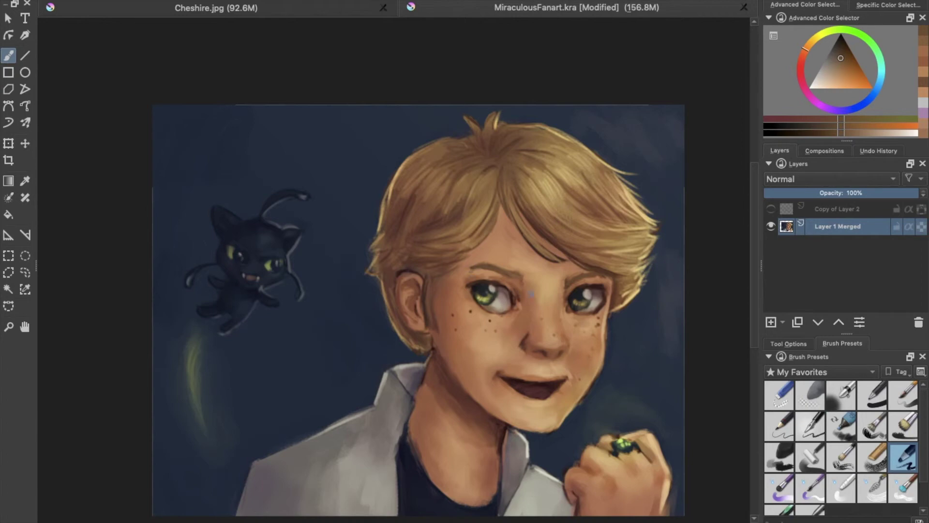
{"action": "left_click", "coordinate": [474, 268], "text": "ctrl"}
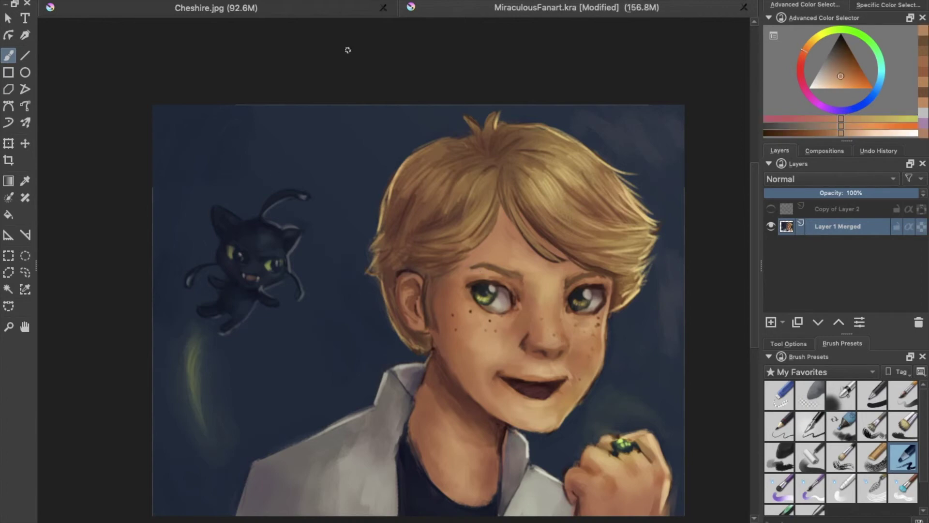
{"action": "left_click", "coordinate": [528, 343], "text": "ctrl"}
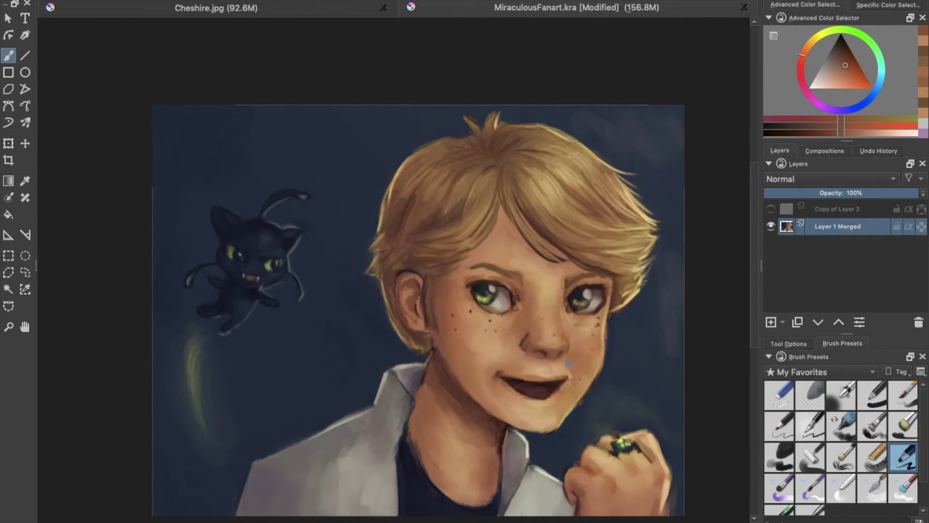
{"action": "left_click_drag", "start_coordinate": [419, 387], "coordinate": [422, 393]}
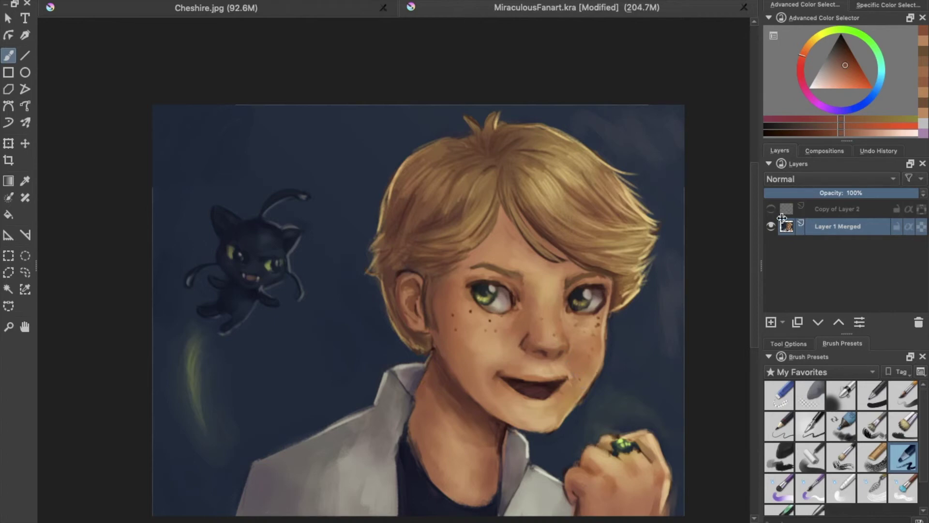
{"action": "left_click", "coordinate": [841, 488]}
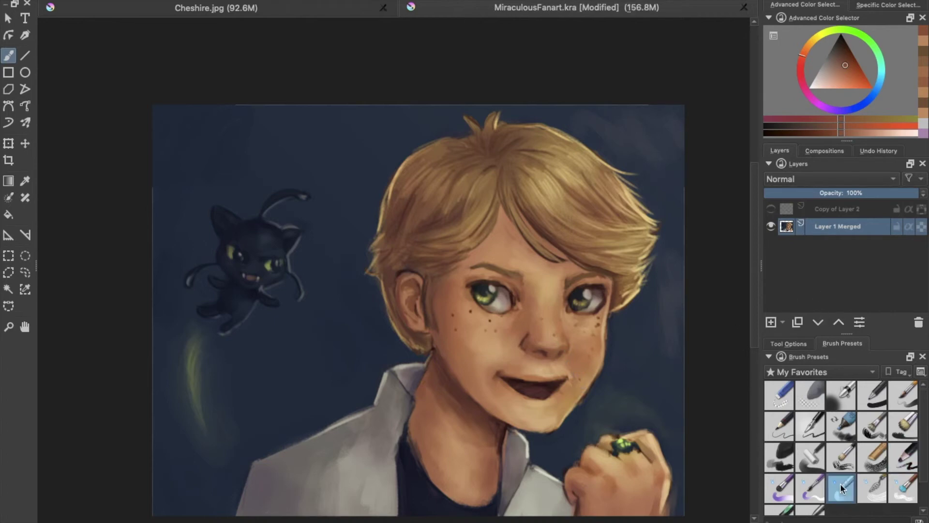
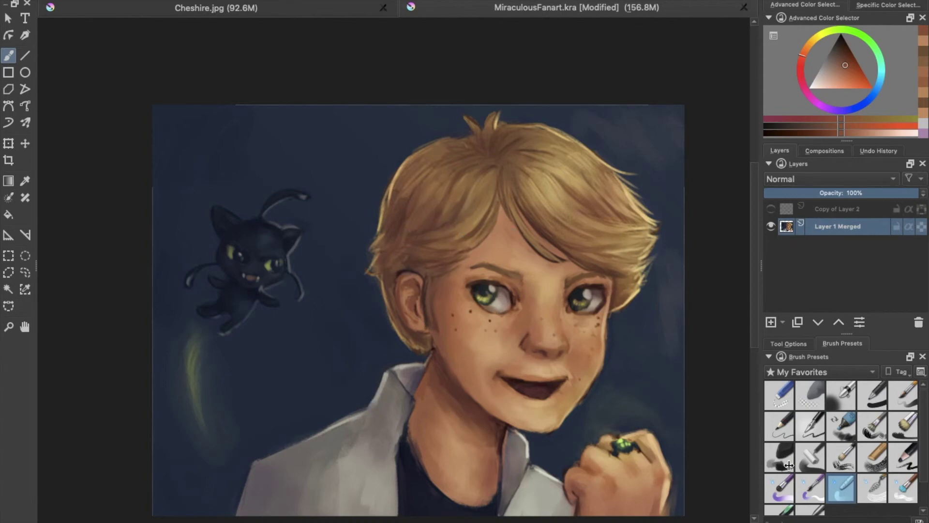
Add a Color-blend layer and paint grey-blue tint over the hair edge, cat's tail and fist
{"action": "key", "text": "Insert"}
{"action": "left_click", "coordinate": [830, 179]}
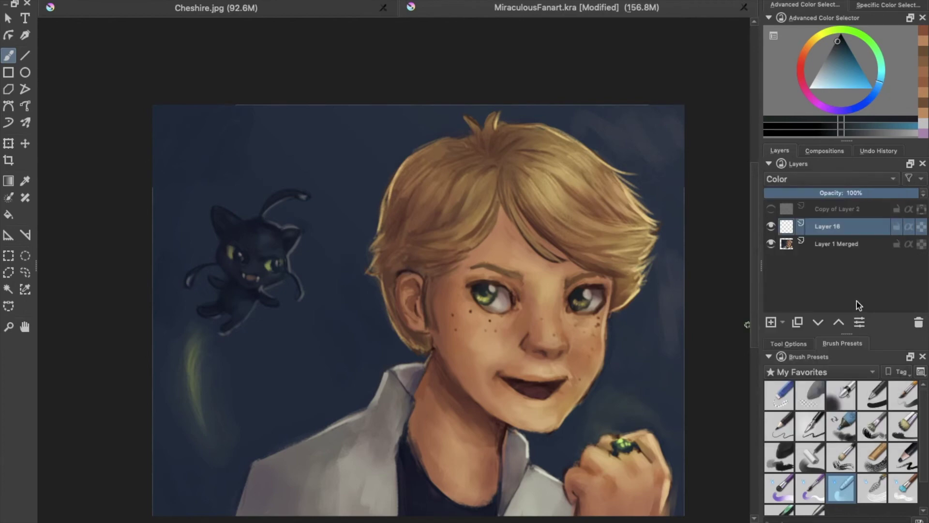
{"action": "left_click", "coordinate": [841, 395]}
{"action": "mouse_move", "coordinate": [308, 338]}
{"action": "left_mouse_down"}
{"action": "mouse_move", "coordinate": [346, 266]}
{"action": "mouse_move", "coordinate": [340, 171]}
{"action": "left_mouse_up"}
{"action": "left_click_drag", "start_coordinate": [213, 263], "coordinate": [232, 425]}
{"action": "left_click_drag", "start_coordinate": [637, 353], "coordinate": [675, 380]}
{"action": "key", "text": "/"}
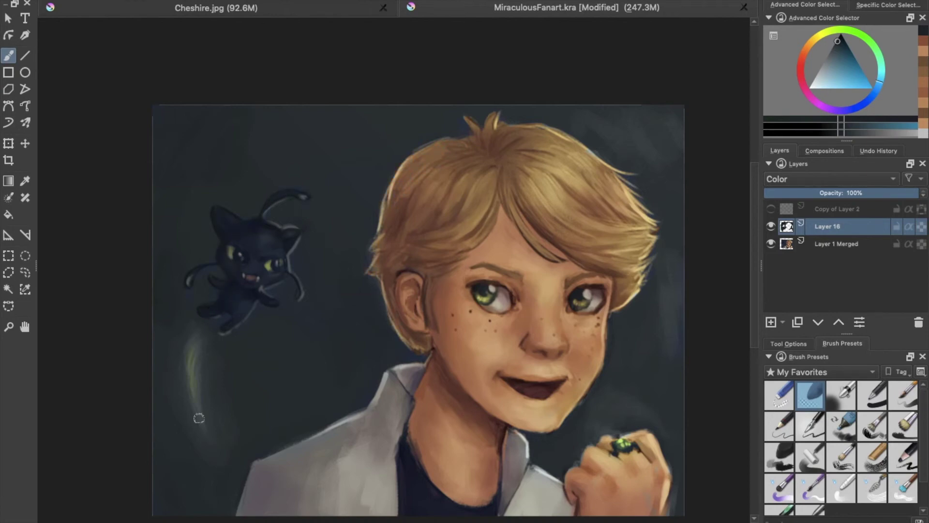
Lower the tint layer to 53% opacity and select the opaque artwork
{"action": "left_click", "coordinate": [845, 192]}
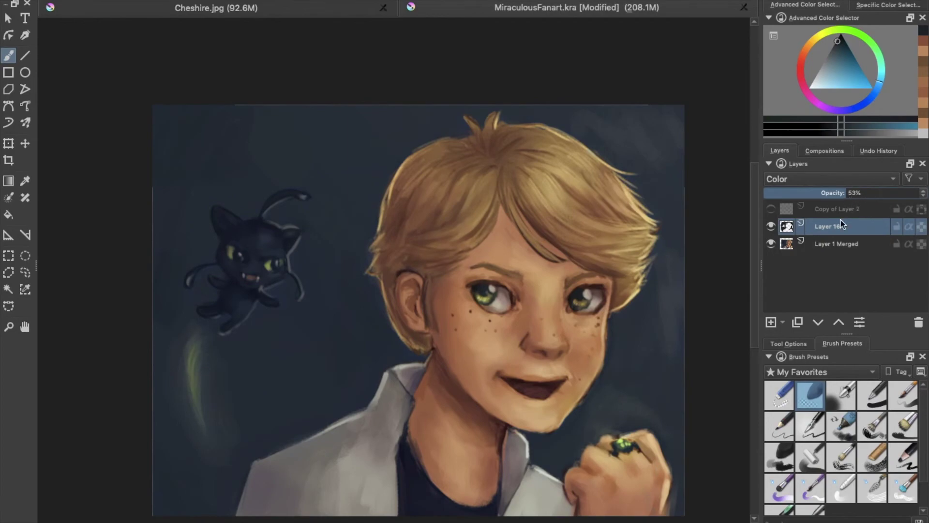
{"action": "left_click", "coordinate": [228, 1]}
{"action": "left_click", "coordinate": [252, 141]}
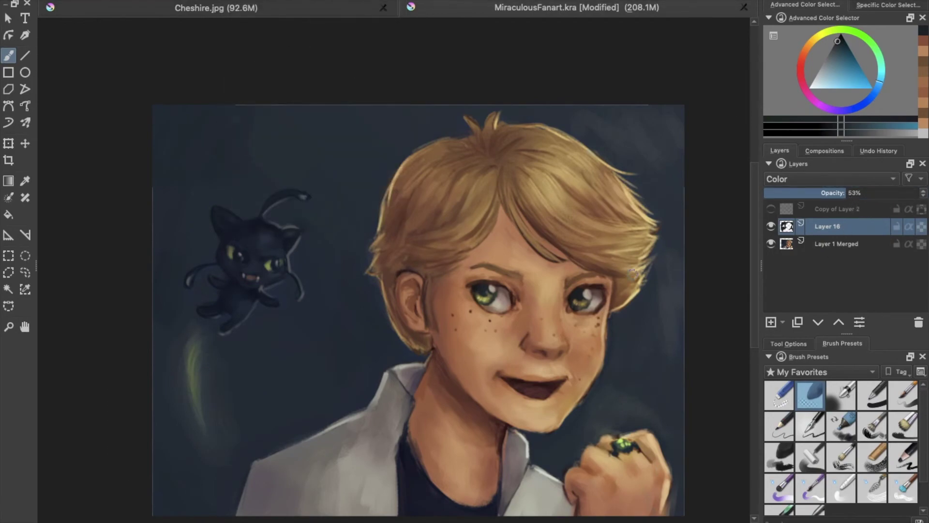
{"action": "right_click", "coordinate": [881, 230]}
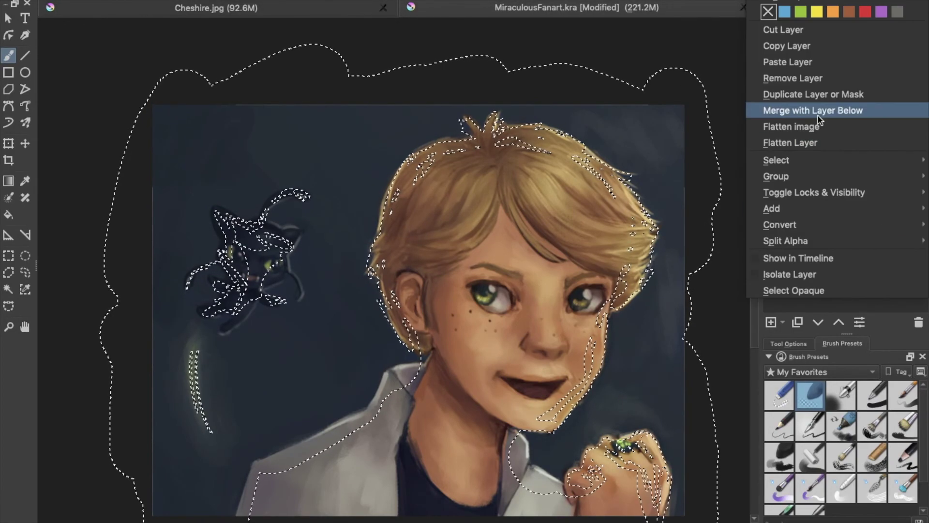
Merge the tint into the artwork and paste a copy of the selection as a new layer
{"action": "left_click", "coordinate": [818, 112]}
{"action": "key", "text": "ctrl+c"}
{"action": "key", "text": "ctrl+v"}
{"action": "left_click", "coordinate": [228, 1]}
{"action": "left_click", "coordinate": [256, 9]}
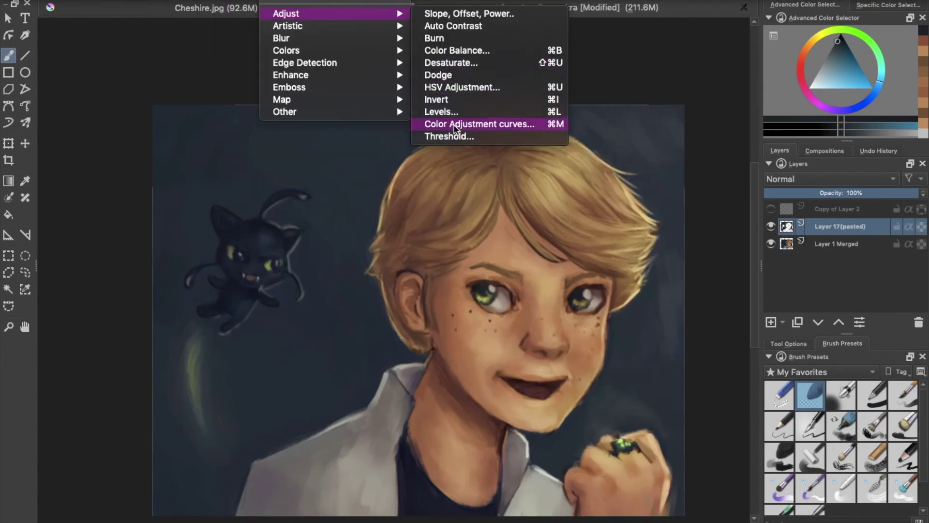
{"action": "left_click", "coordinate": [454, 125]}
{"action": "left_click", "coordinate": [801, 320]}
Shift the copy's hue to -23, set it to 46% opacity, and merge it down
{"action": "left_click", "coordinate": [271, 1]}
{"action": "left_click", "coordinate": [471, 89]}
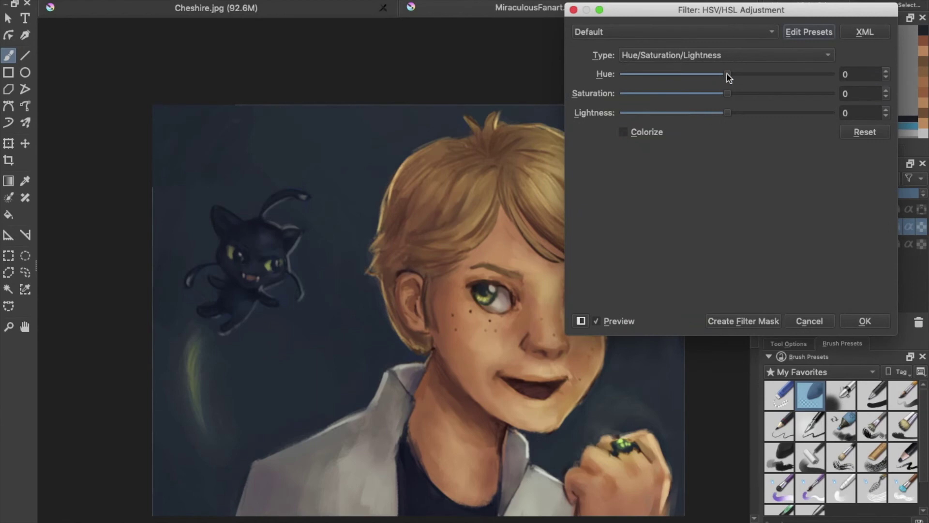
{"action": "mouse_move", "coordinate": [736, 75]}
{"action": "left_mouse_down"}
{"action": "mouse_move", "coordinate": [750, 73]}
{"action": "mouse_move", "coordinate": [699, 74]}
{"action": "mouse_move", "coordinate": [713, 75]}
{"action": "left_mouse_up"}
{"action": "left_click", "coordinate": [870, 324]}
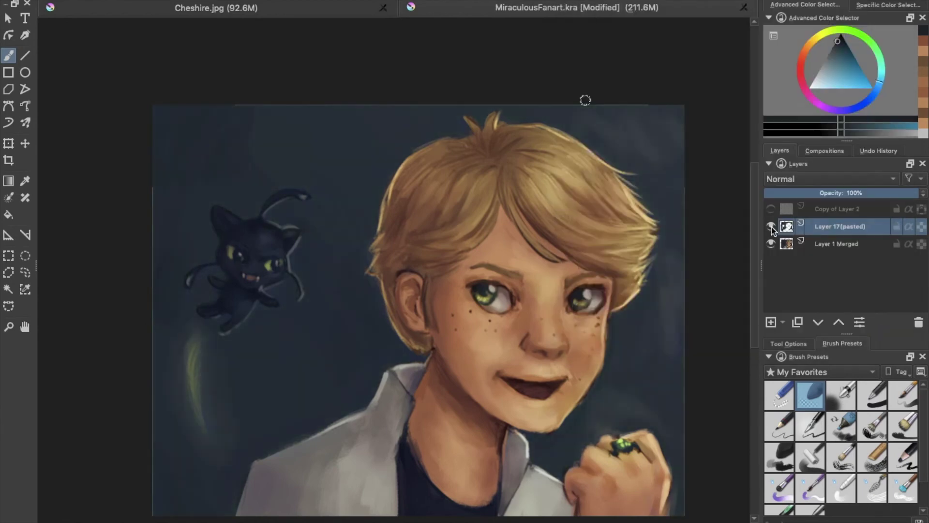
{"action": "left_click_drag", "start_coordinate": [835, 193], "coordinate": [862, 192]}
{"action": "key", "text": "ctrl+e"}
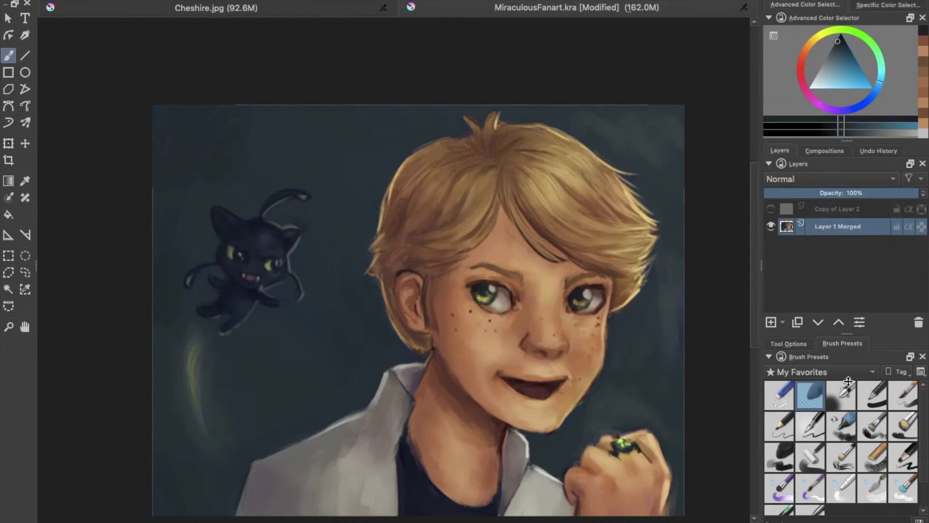
Pick a Textures brush and add a new Overlay-blend layer
{"action": "left_click", "coordinate": [822, 371]}
{"action": "left_click", "coordinate": [798, 360]}
{"action": "left_click", "coordinate": [872, 457]}
{"action": "left_click", "coordinate": [200, 373], "text": "ctrl"}
{"action": "key", "text": "Insert"}
{"action": "left_click", "coordinate": [829, 178]}
{"action": "left_click", "coordinate": [793, 304]}
Paint a textured green glow near the cat's tail and around the ring
{"action": "left_click_drag", "start_coordinate": [194, 355], "coordinate": [196, 344]}
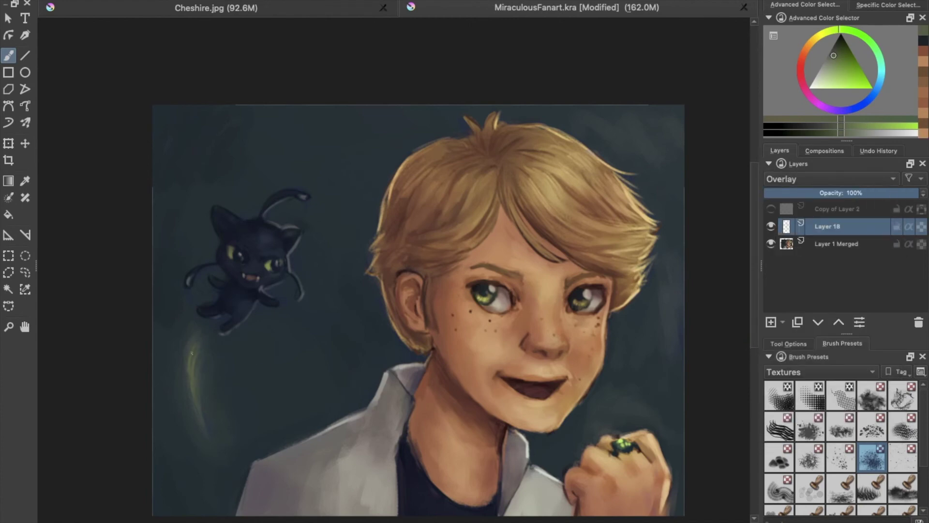
{"action": "left_click", "coordinate": [188, 334], "text": "ctrl"}
{"action": "left_click", "coordinate": [623, 440]}
{"action": "left_click", "coordinate": [615, 413]}
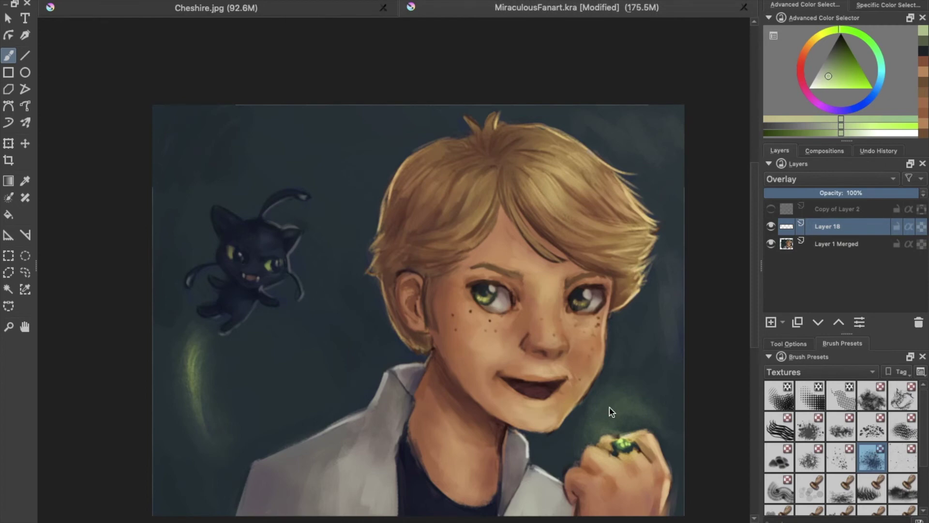
{"action": "key", "text": "period"}
{"action": "key", "text": "comma"}
{"action": "key", "text": "comma"}
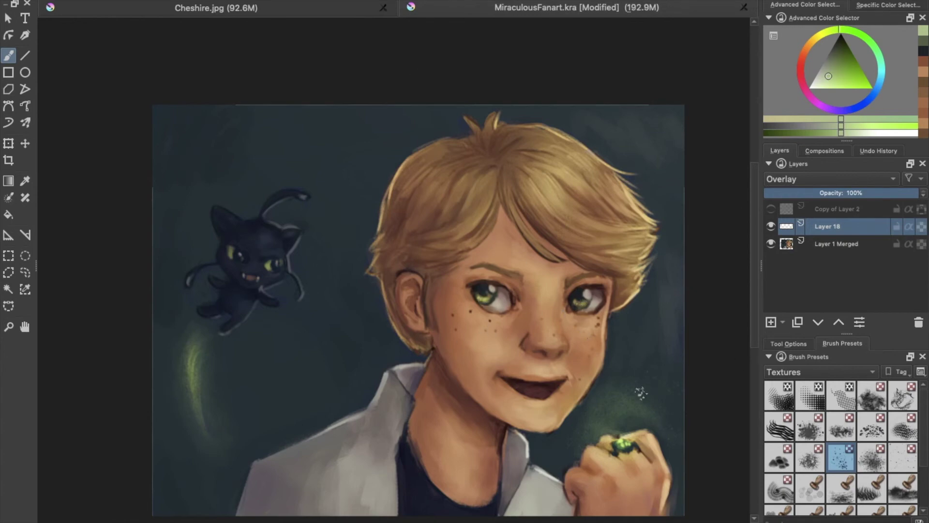
{"action": "key", "text": "period"}
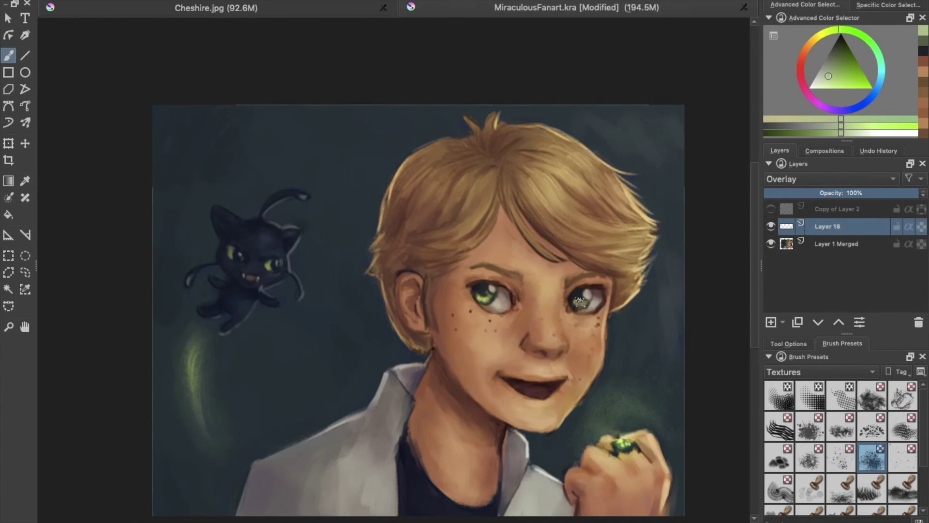
Warm the cheek with orange-brown texture and sample skin and reddish-brown eyebrow tones
{"action": "left_click", "coordinate": [479, 329], "text": "ctrl"}
{"action": "left_click_drag", "start_coordinate": [467, 322], "coordinate": [498, 342]}
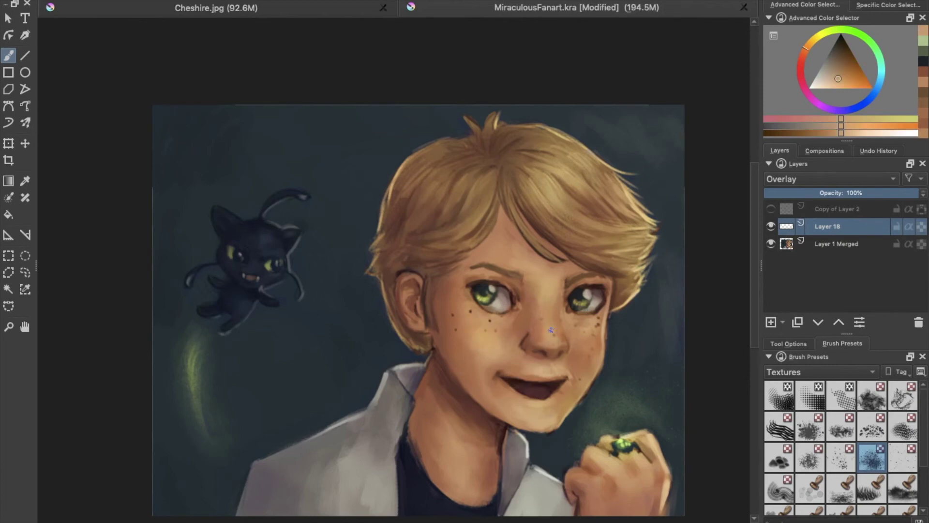
{"action": "scroll", "coordinate": [859, 479], "scroll_direction": "down", "scroll_amount": 2}
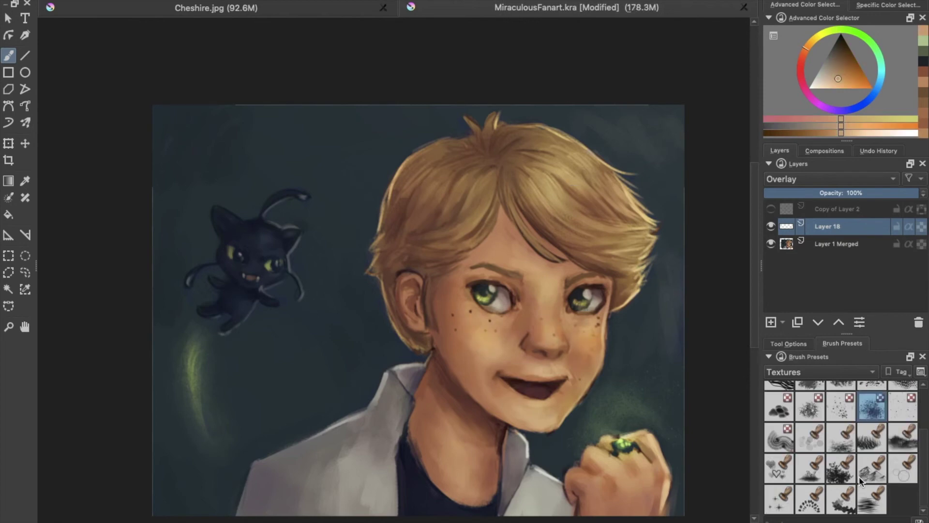
{"action": "left_click", "coordinate": [779, 437]}
{"action": "scroll", "coordinate": [779, 460], "scroll_direction": "up", "scroll_amount": 2}
{"action": "left_click", "coordinate": [779, 426]}
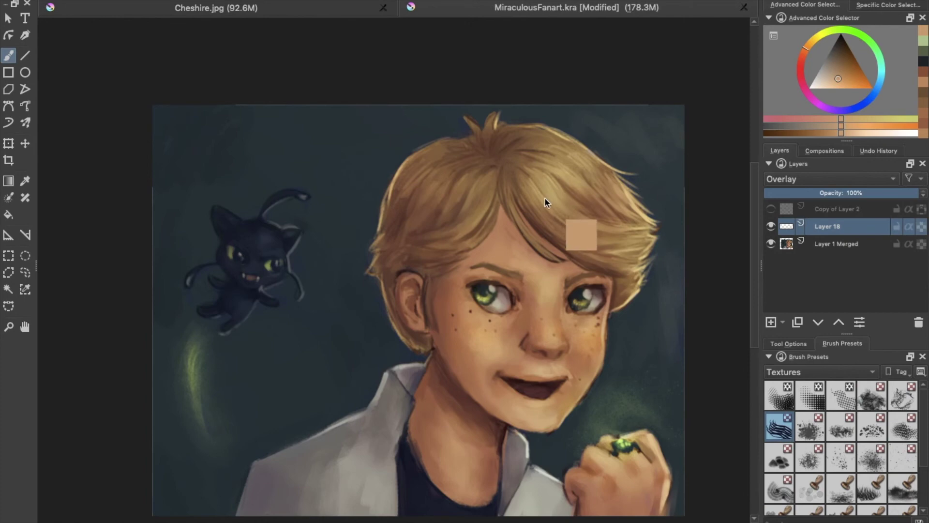
{"action": "left_click", "coordinate": [552, 203], "text": "ctrl"}
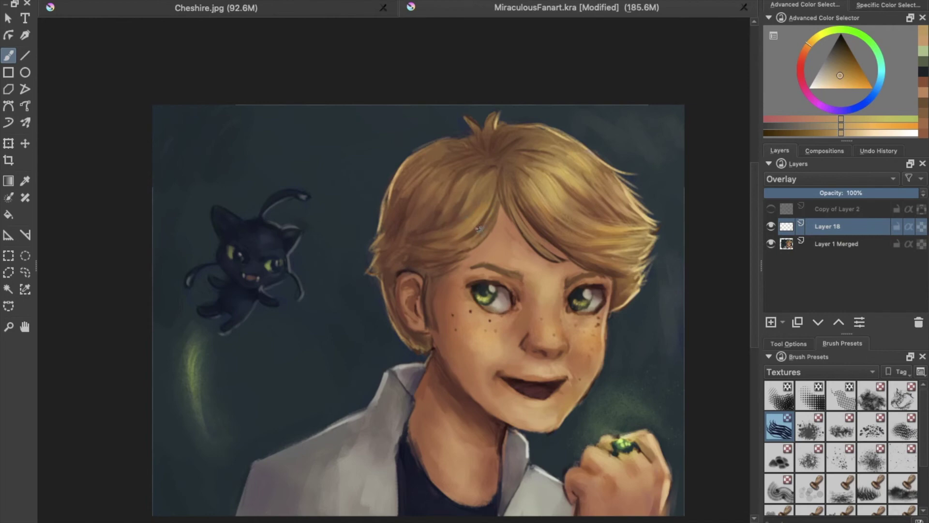
{"action": "left_click", "coordinate": [509, 273], "text": "ctrl"}
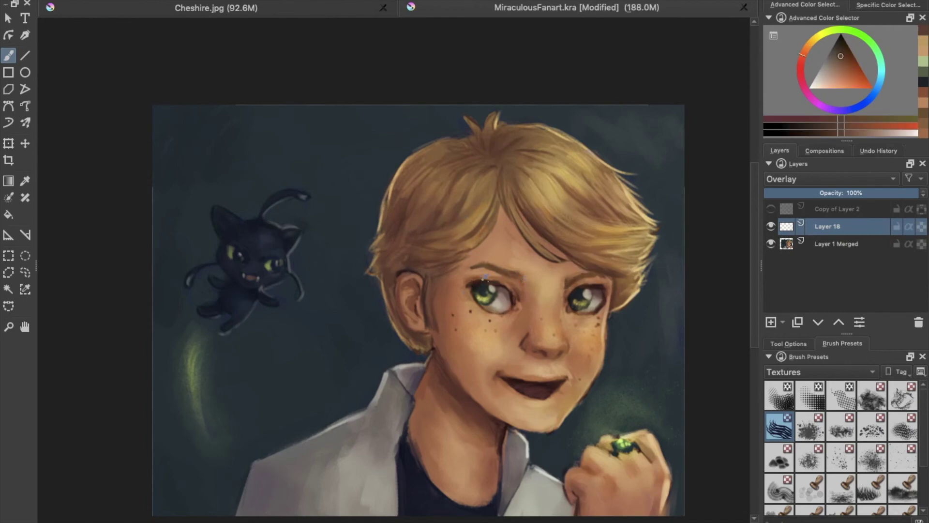
{"action": "left_click", "coordinate": [837, 405]}
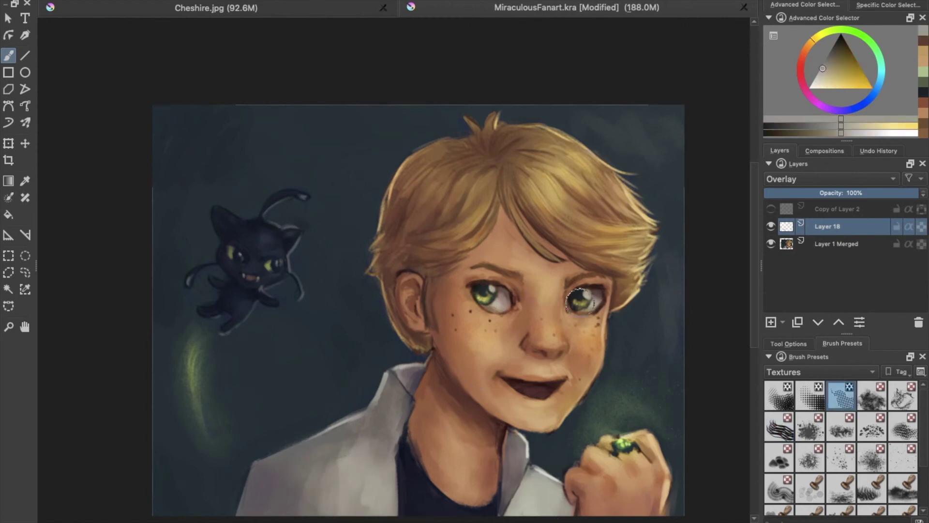
Reduce the Overlay layer to 71% opacity and return to the My Favorites brushes
{"action": "left_click_drag", "start_coordinate": [827, 192], "coordinate": [874, 197]}
{"action": "left_click", "coordinate": [817, 372]}
{"action": "left_click", "coordinate": [801, 386]}
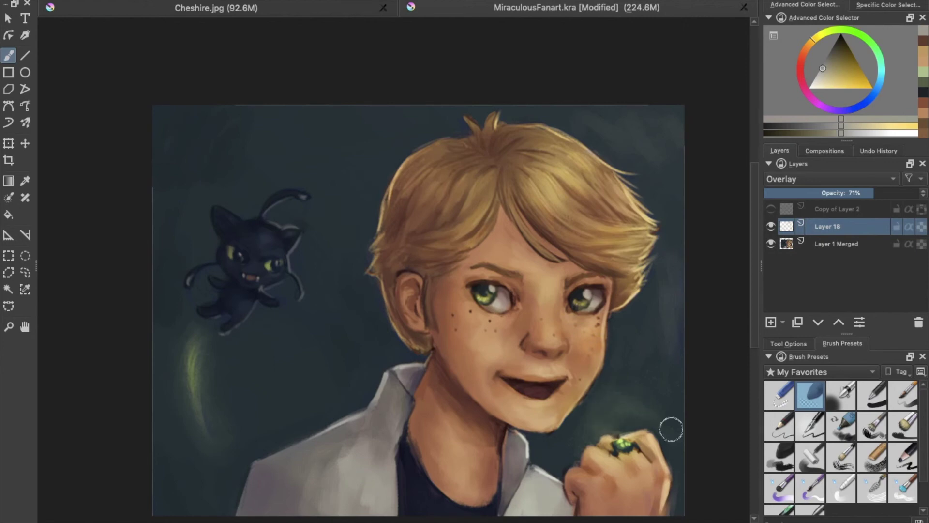
{"action": "right_click", "coordinate": [892, 226]}
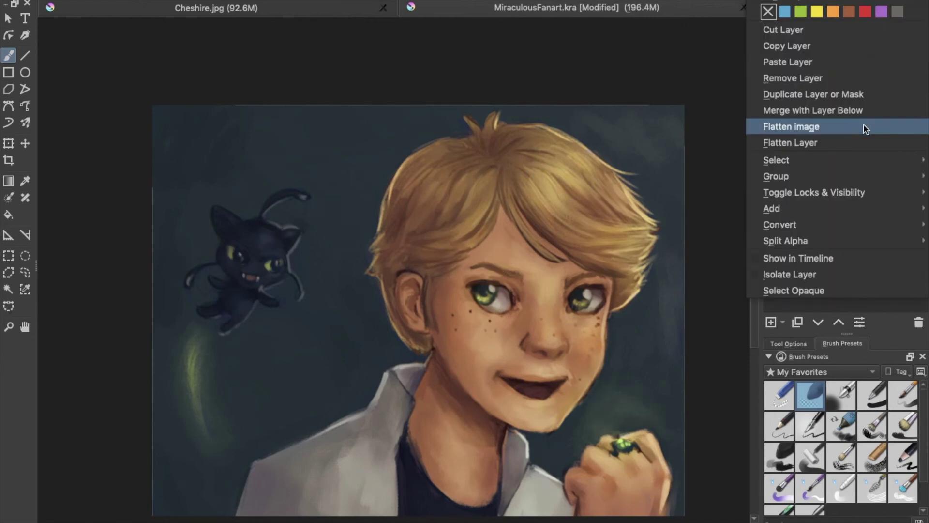
Merge the Overlay layer into the artwork and duplicate the merged layer
{"action": "left_click", "coordinate": [859, 112]}
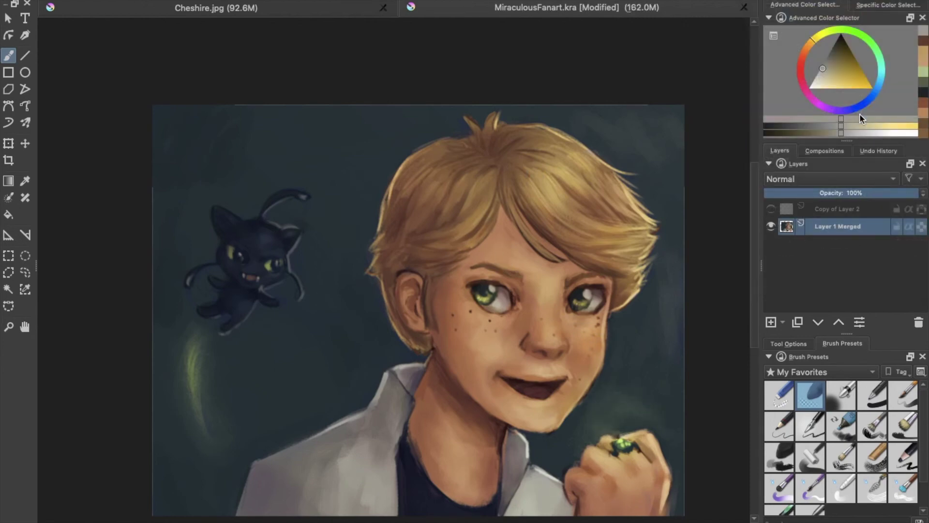
{"action": "left_click", "coordinate": [797, 322]}
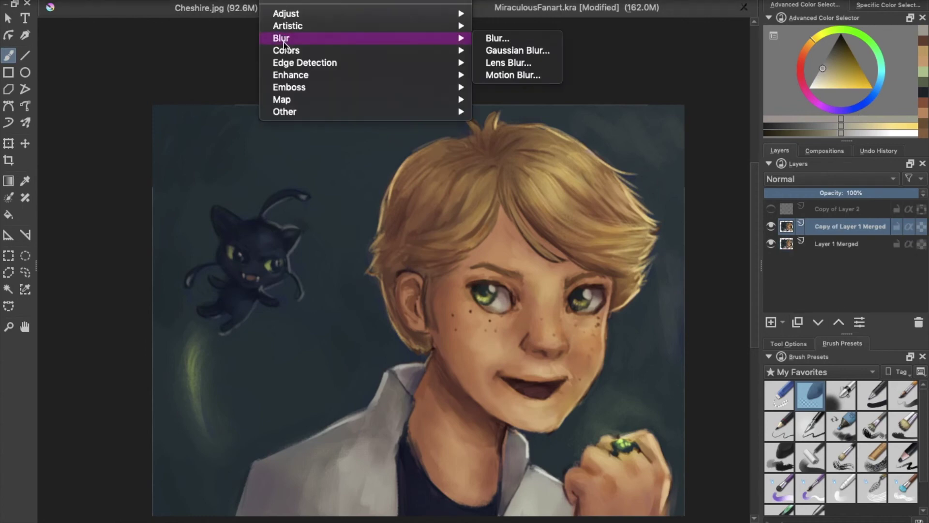
{"action": "left_click", "coordinate": [518, 62]}
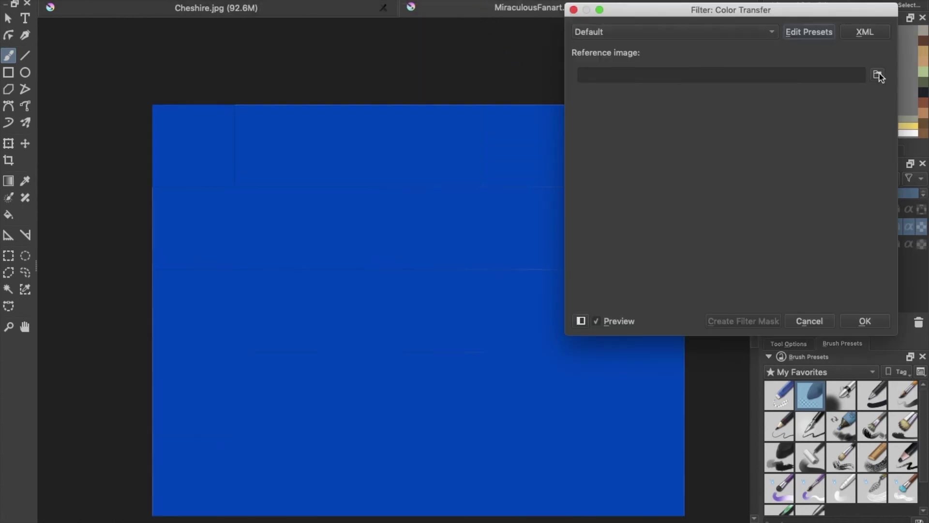
Apply Color Transfer using the March 29 Desktop screenshot as the reference image
{"action": "left_click", "coordinate": [877, 74]}
{"action": "left_click", "coordinate": [687, 46]}
{"action": "left_click", "coordinate": [643, 62]}
{"action": "scroll", "coordinate": [637, 154], "scroll_direction": "down", "scroll_amount": 2}
{"action": "left_click", "coordinate": [634, 194]}
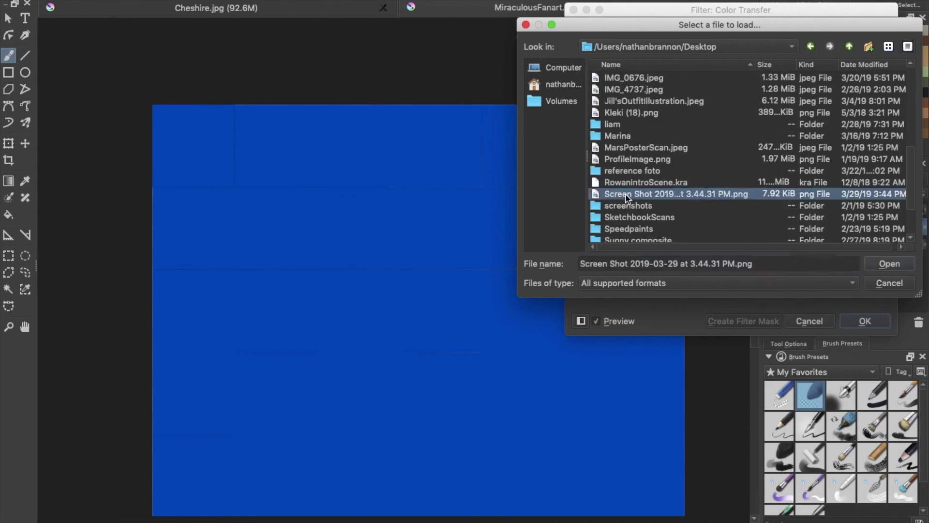
{"action": "scroll", "coordinate": [721, 200], "scroll_direction": "down", "scroll_amount": 2}
{"action": "scroll", "coordinate": [722, 201], "scroll_direction": "up", "scroll_amount": 1}
{"action": "scroll", "coordinate": [724, 203], "scroll_direction": "up", "scroll_amount": 5}
{"action": "left_click", "coordinate": [888, 264]}
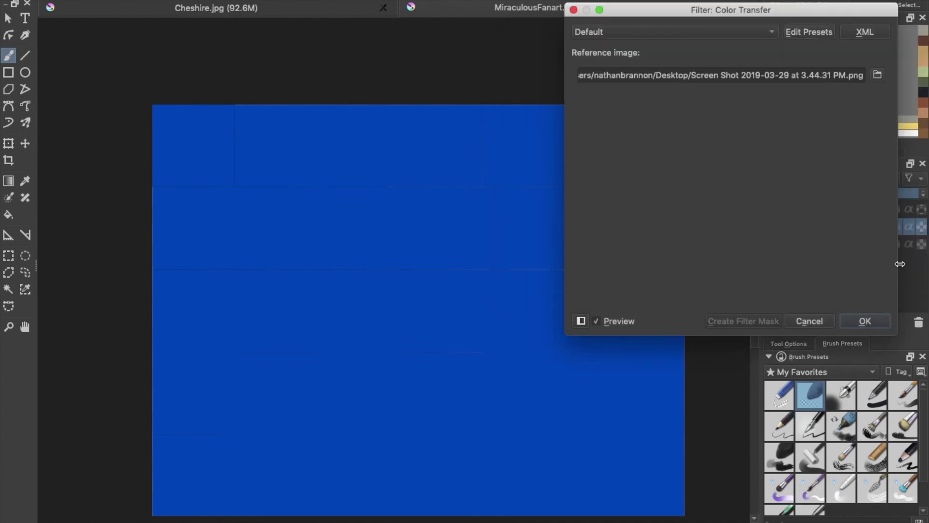
{"action": "left_click", "coordinate": [865, 321]}
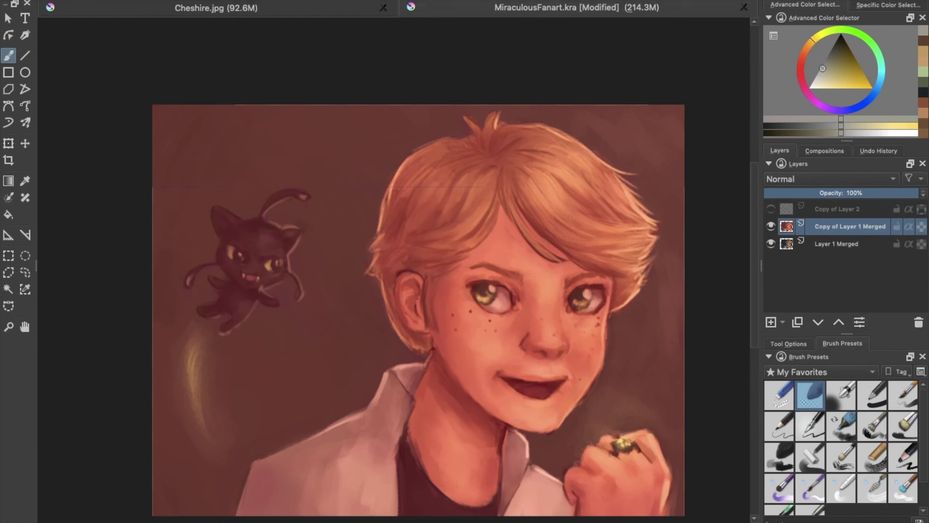
Paint dark teal shadows beside the face, hand, hair, jacket, collar and around the cat
{"action": "left_click_drag", "start_coordinate": [651, 341], "coordinate": [634, 348]}
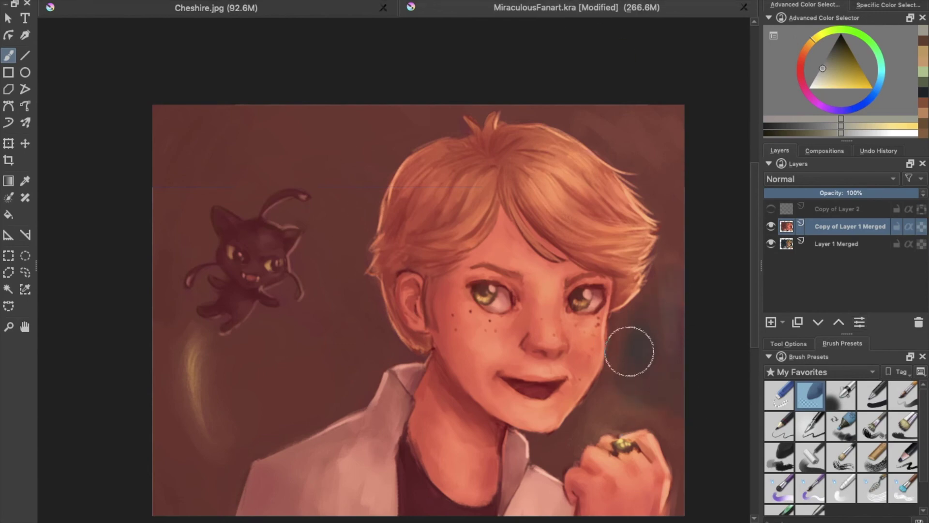
{"action": "mouse_move", "coordinate": [683, 433]}
{"action": "left_mouse_down"}
{"action": "mouse_move", "coordinate": [668, 349]}
{"action": "mouse_move", "coordinate": [679, 435]}
{"action": "mouse_move", "coordinate": [633, 328]}
{"action": "mouse_move", "coordinate": [682, 280]}
{"action": "mouse_move", "coordinate": [603, 125]}
{"action": "mouse_move", "coordinate": [560, 93]}
{"action": "left_mouse_up"}
{"action": "mouse_move", "coordinate": [436, 483]}
{"action": "left_mouse_down"}
{"action": "mouse_move", "coordinate": [404, 472]}
{"action": "mouse_move", "coordinate": [263, 482]}
{"action": "left_mouse_up"}
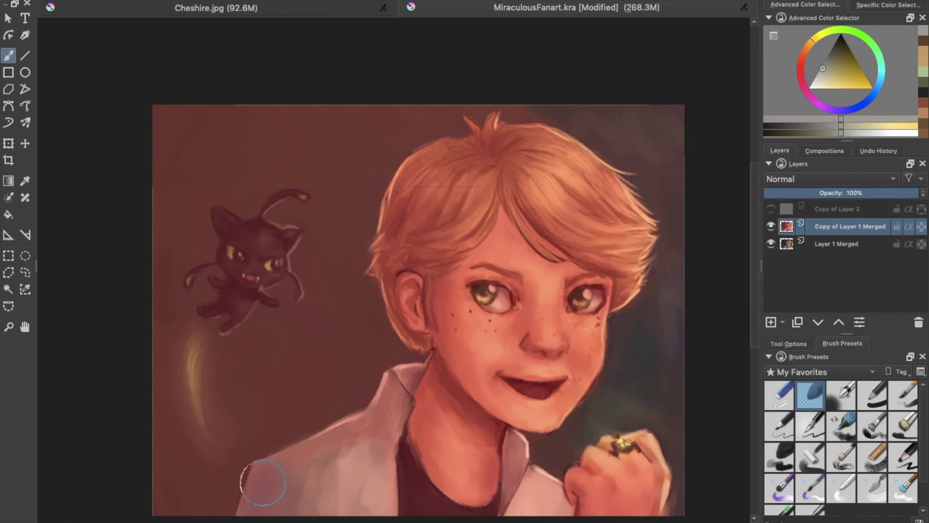
{"action": "left_click_drag", "start_coordinate": [421, 489], "coordinate": [504, 508]}
{"action": "mouse_move", "coordinate": [382, 309]}
{"action": "left_mouse_down"}
{"action": "mouse_move", "coordinate": [290, 421]}
{"action": "mouse_move", "coordinate": [190, 381]}
{"action": "mouse_move", "coordinate": [260, 238]}
{"action": "mouse_move", "coordinate": [245, 369]}
{"action": "mouse_move", "coordinate": [259, 429]}
{"action": "mouse_move", "coordinate": [265, 304]}
{"action": "left_mouse_up"}
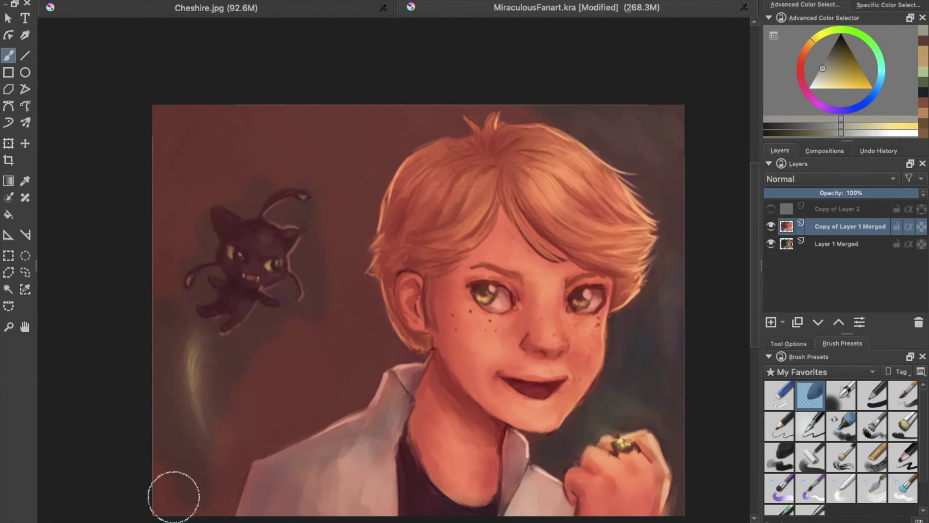
{"action": "mouse_move", "coordinate": [170, 498]}
{"action": "left_mouse_down"}
{"action": "mouse_move", "coordinate": [325, 394]}
{"action": "mouse_move", "coordinate": [236, 373]}
{"action": "mouse_move", "coordinate": [343, 263]}
{"action": "mouse_move", "coordinate": [390, 130]}
{"action": "mouse_move", "coordinate": [332, 149]}
{"action": "mouse_move", "coordinate": [141, 255]}
{"action": "mouse_move", "coordinate": [283, 186]}
{"action": "left_mouse_up"}
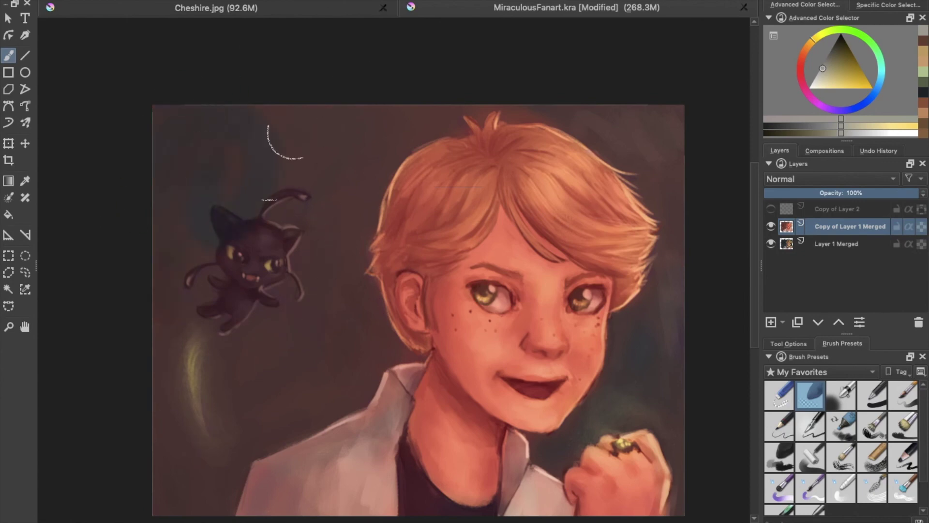
{"action": "key", "text": "ctrl+z"}
{"action": "key", "text": "ctrl+shift+z"}
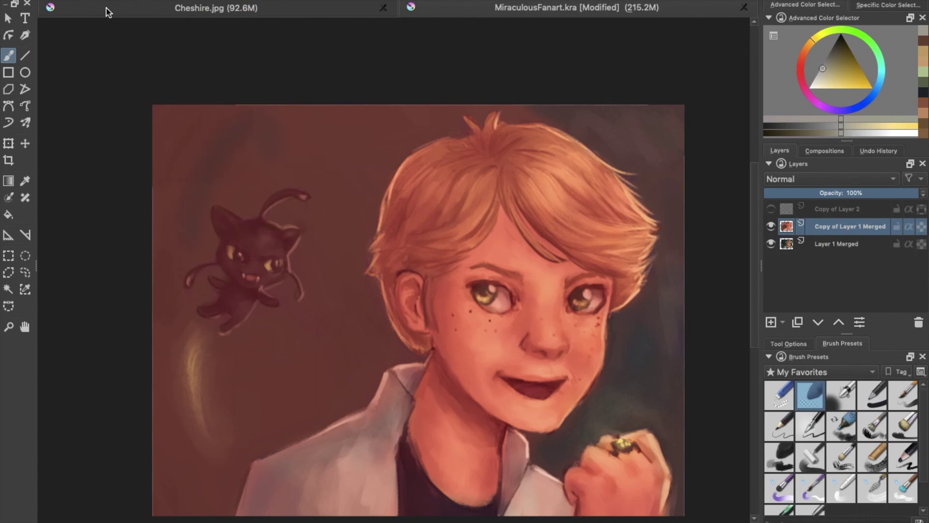
{"action": "left_click", "coordinate": [8, 181]}
Drag a dark blue gradient from the upper left and fade the recoloured copy to about 76%
{"action": "left_click_drag", "start_coordinate": [203, 160], "coordinate": [400, 400]}
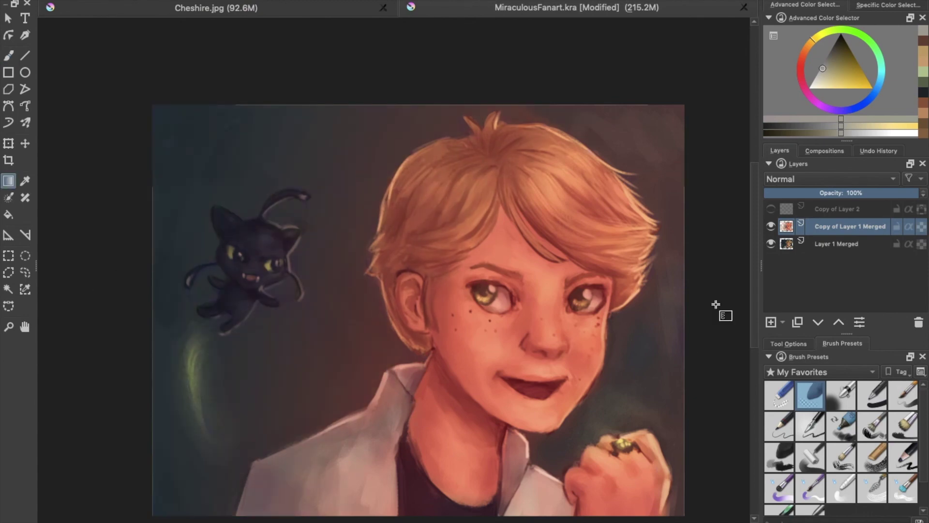
{"action": "key", "text": "b"}
{"action": "key", "text": "slash"}
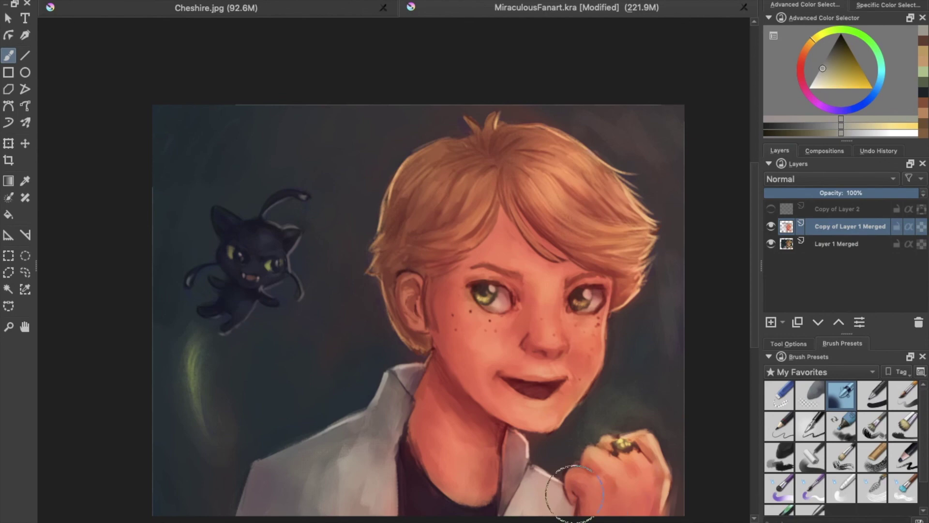
{"action": "mouse_move", "coordinate": [853, 195]}
{"action": "left_mouse_down"}
{"action": "mouse_move", "coordinate": [897, 195]}
{"action": "mouse_move", "coordinate": [882, 191]}
{"action": "left_mouse_up"}
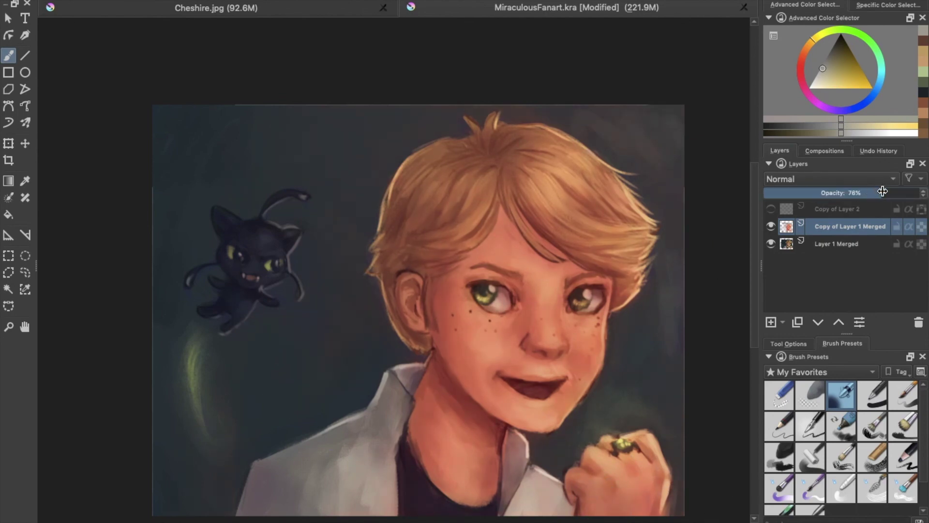
{"action": "right_click", "coordinate": [866, 226]}
Merge down, desaturate with Luminosity BT.709, set Saturation blending at 21%, and merge again
{"action": "left_click", "coordinate": [852, 356]}
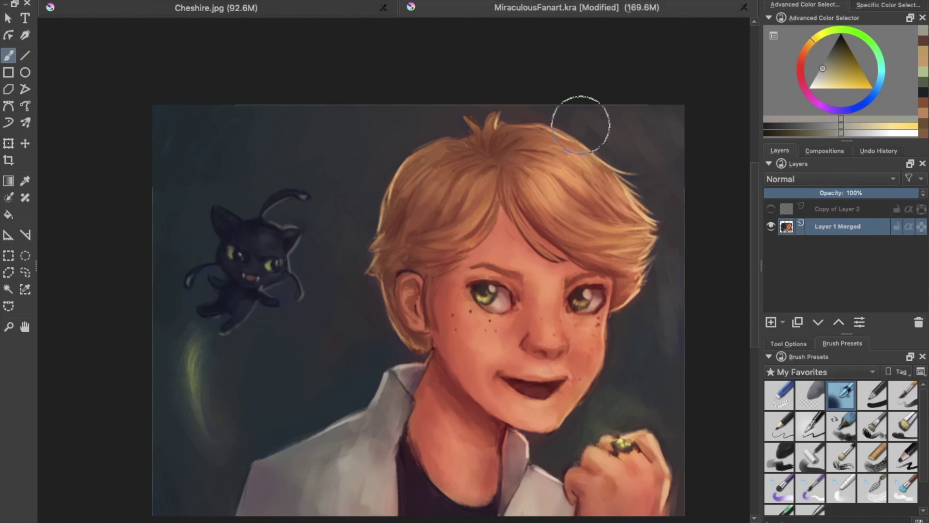
{"action": "left_click", "coordinate": [498, 70]}
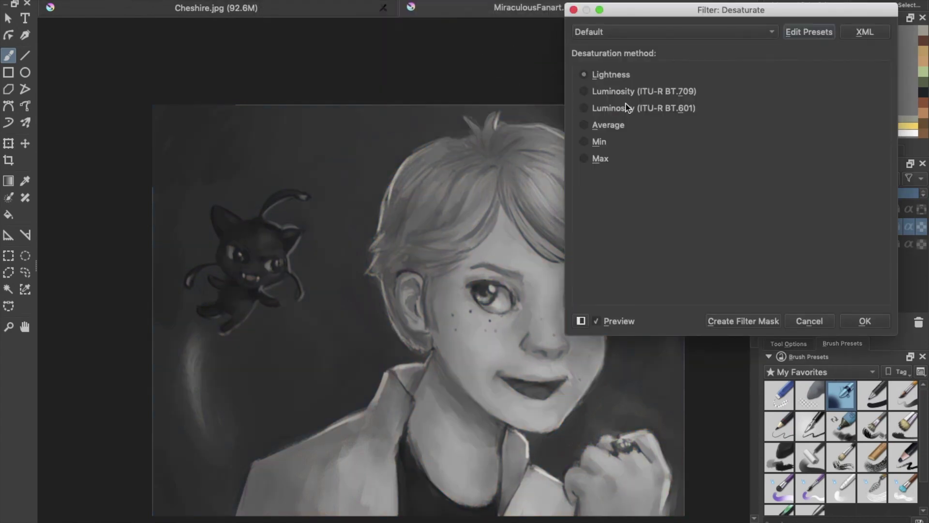
{"action": "left_click", "coordinate": [585, 90]}
{"action": "left_click", "coordinate": [866, 321]}
{"action": "left_click", "coordinate": [847, 179]}
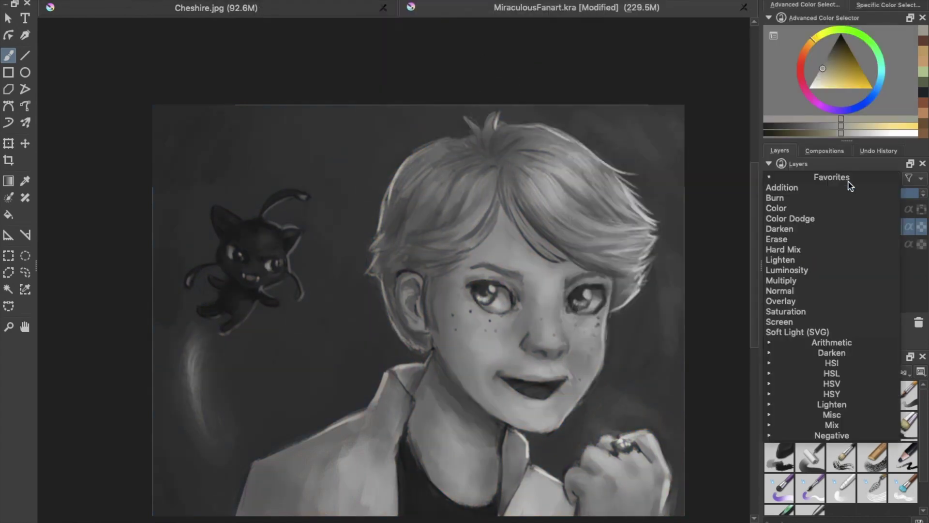
{"action": "left_click", "coordinate": [785, 311]}
{"action": "left_click_drag", "start_coordinate": [822, 192], "coordinate": [786, 193]}
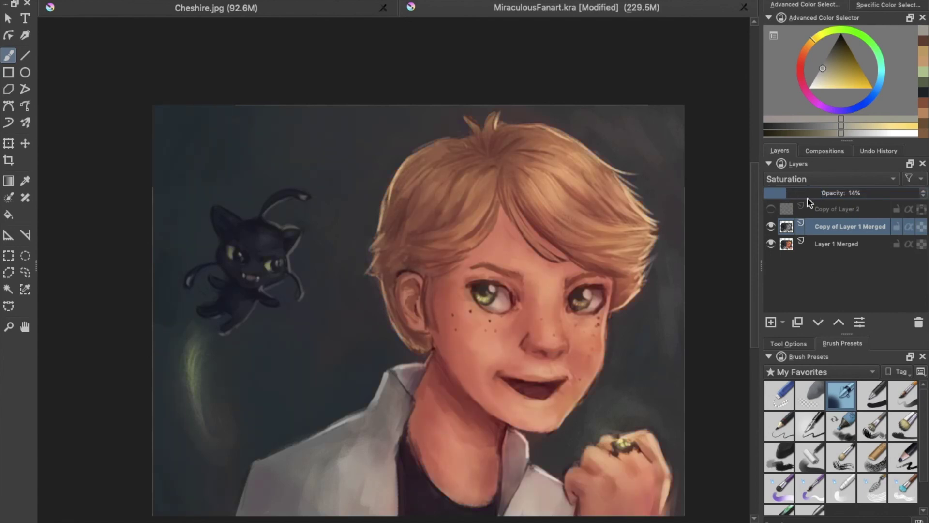
{"action": "left_click", "coordinate": [797, 193]}
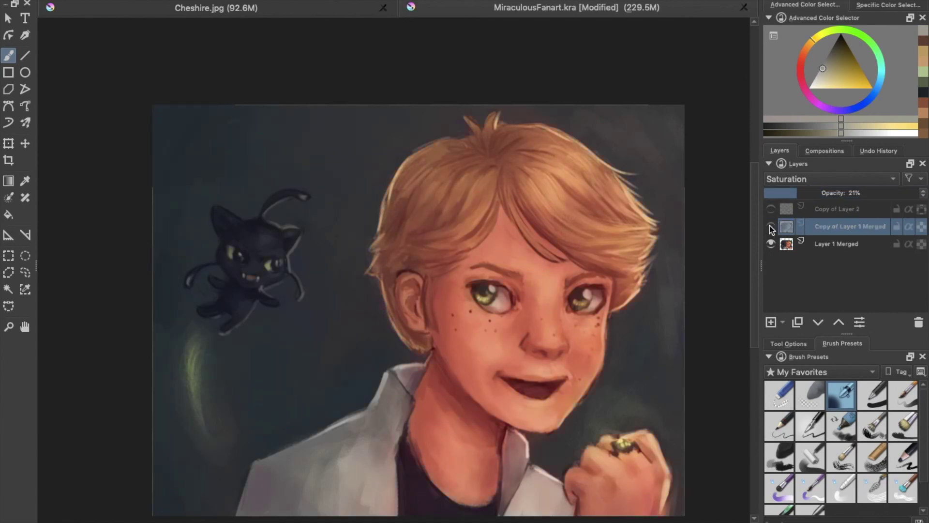
{"action": "right_click", "coordinate": [879, 233]}
{"action": "left_click", "coordinate": [837, 117]}
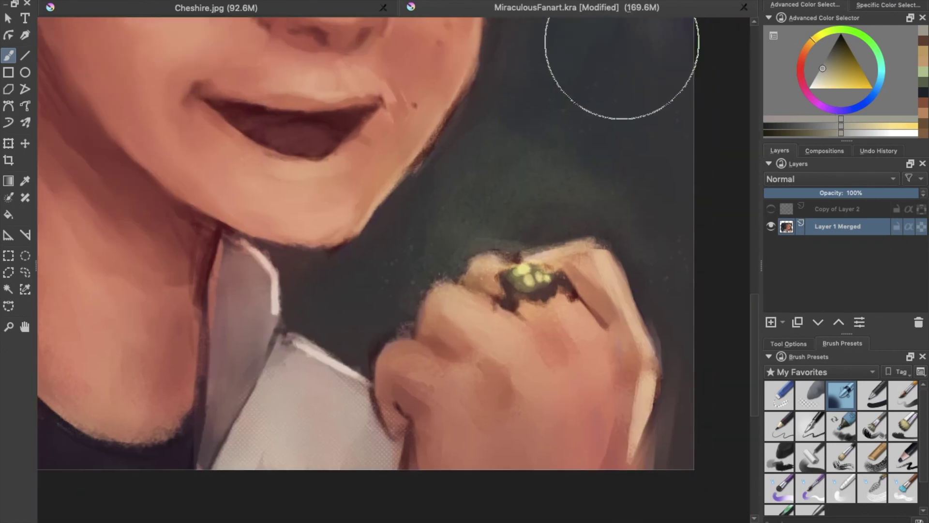
Zoom in on the hand, touch up its lower edge, and write initials in the corner
{"action": "left_click", "coordinate": [902, 457]}
{"action": "left_click", "coordinate": [663, 465], "text": "ctrl"}
{"action": "left_click_drag", "start_coordinate": [663, 465], "coordinate": [634, 426]}
{"action": "left_click_drag", "start_coordinate": [648, 464], "coordinate": [684, 450]}
{"action": "key", "text": "ctrl+z"}
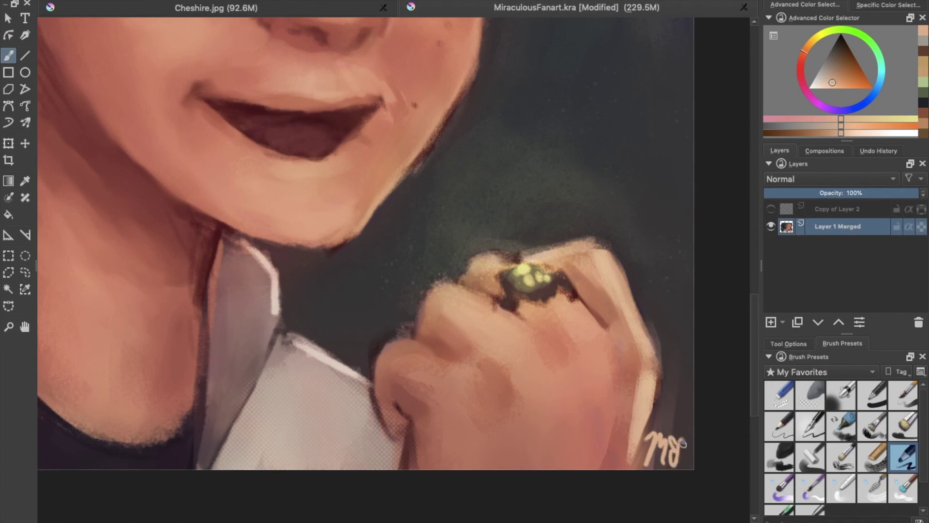
{"action": "key", "text": "minus"}
{"action": "key", "text": "minus"}
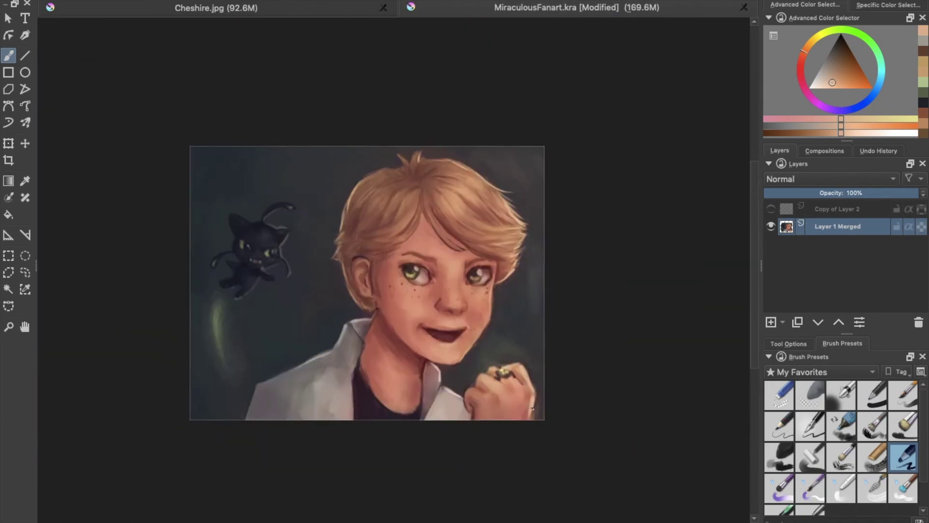
{"action": "key", "text": "1"}
{"action": "mouse_move", "coordinate": [569, 231]}
{"action": "left_mouse_down"}
{"action": "mouse_move", "coordinate": [569, 73]}
{"action": "mouse_move", "coordinate": [565, 306]}
{"action": "left_mouse_up"}
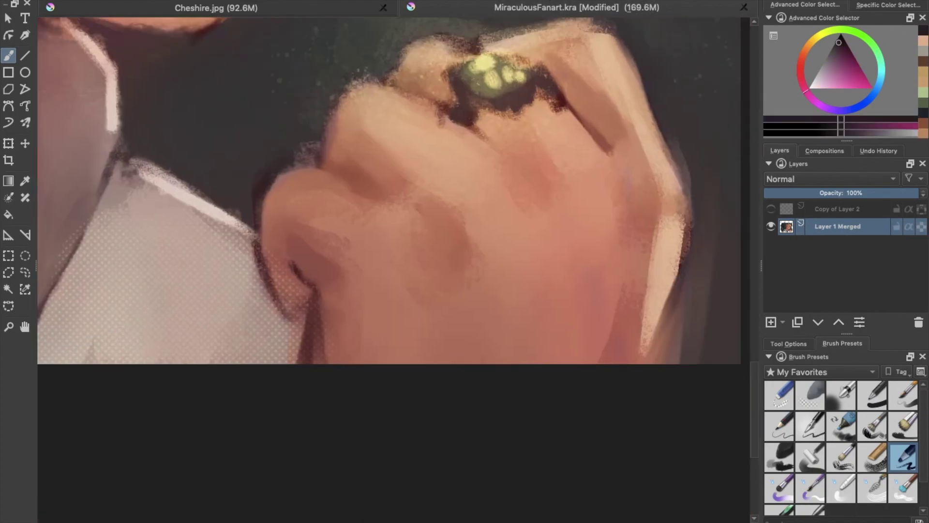
Sample a dark pinkish red and redraw the signature in a darker tone
{"action": "left_click", "coordinate": [611, 341], "text": "ctrl"}
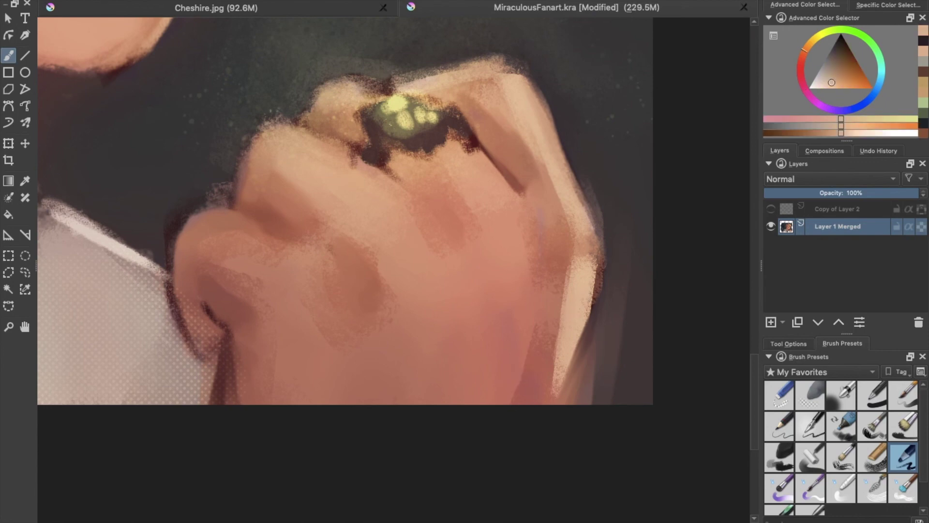
{"action": "left_click", "coordinate": [485, 373], "text": "ctrl"}
{"action": "left_click", "coordinate": [624, 369], "text": "ctrl"}
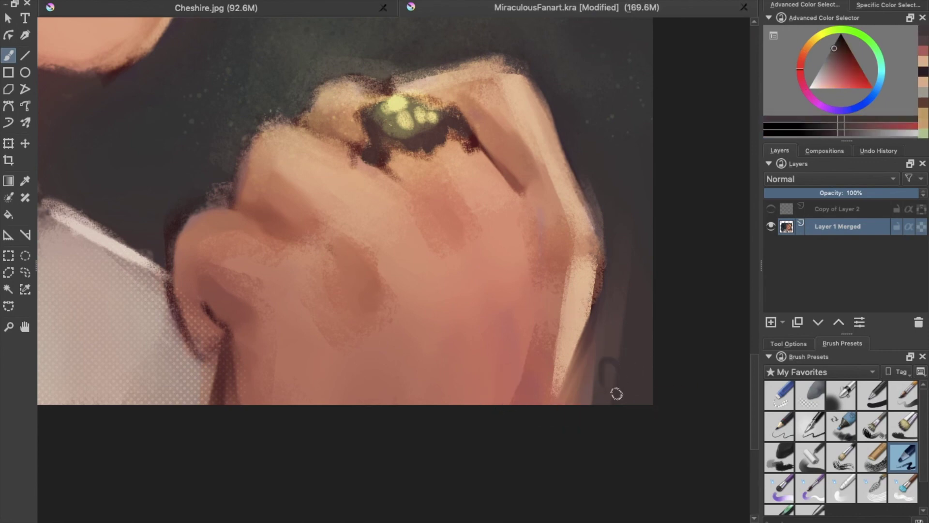
{"action": "left_click", "coordinate": [123, 124], "text": "ctrl"}
{"action": "left_click", "coordinate": [129, 149], "text": "ctrl"}
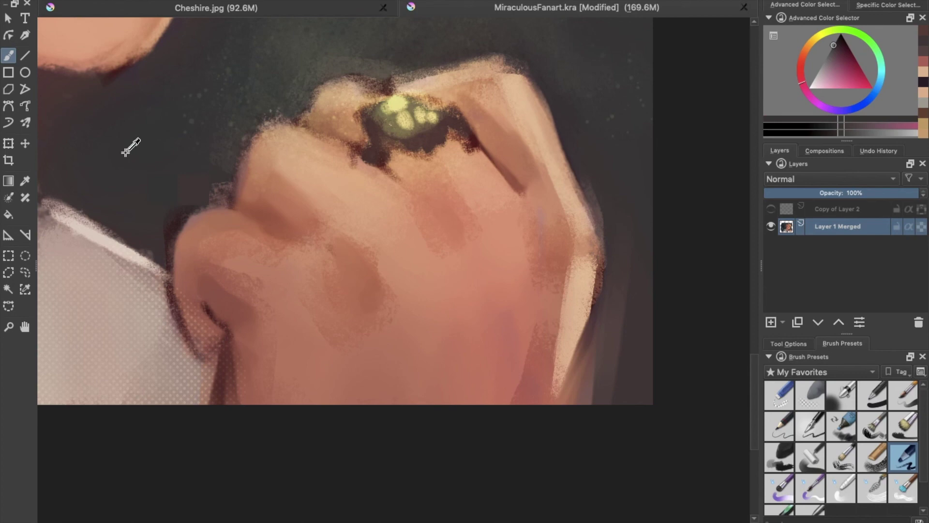
{"action": "left_click", "coordinate": [421, 125], "text": "ctrl"}
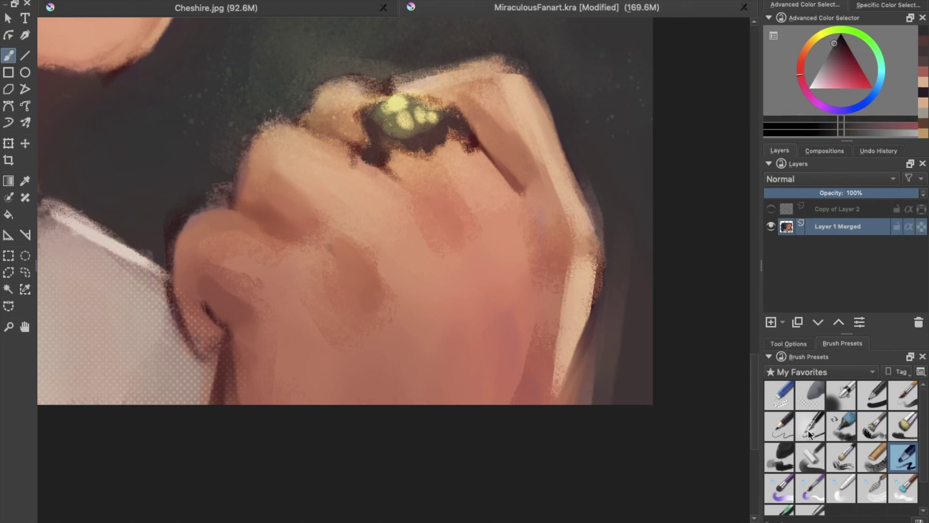
{"action": "key", "text": "/"}
{"action": "key", "text": "ctrl+z"}
{"action": "left_click_drag", "start_coordinate": [585, 366], "coordinate": [592, 388]}
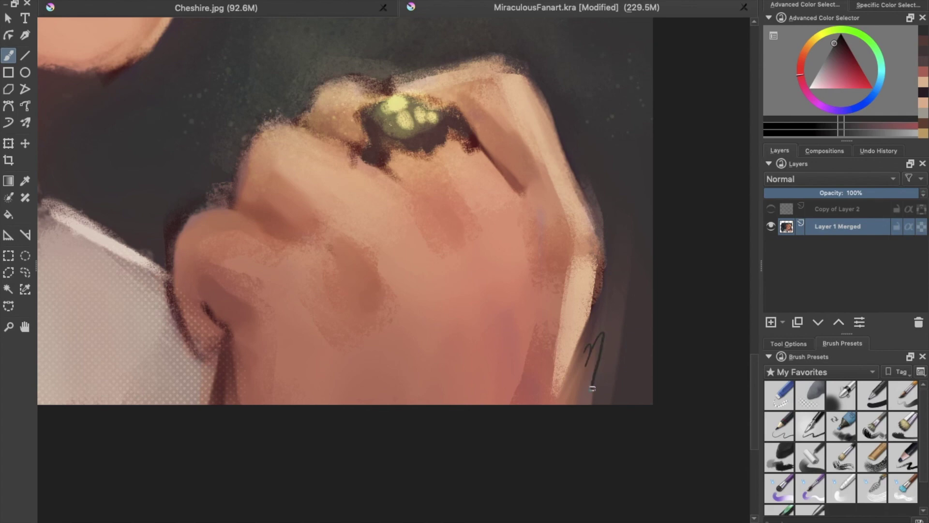
{"action": "key", "text": "minus"}
{"action": "key", "text": "minus"}
{"action": "key", "text": "minus"}
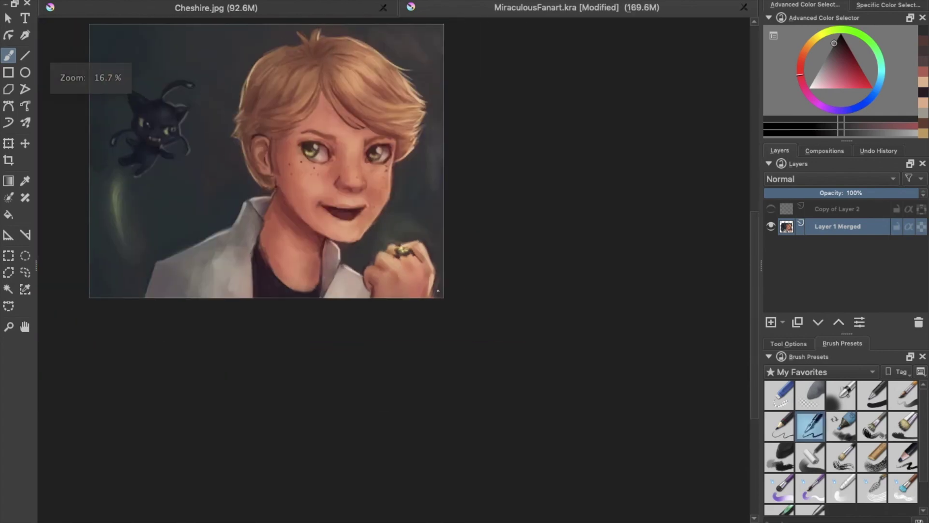